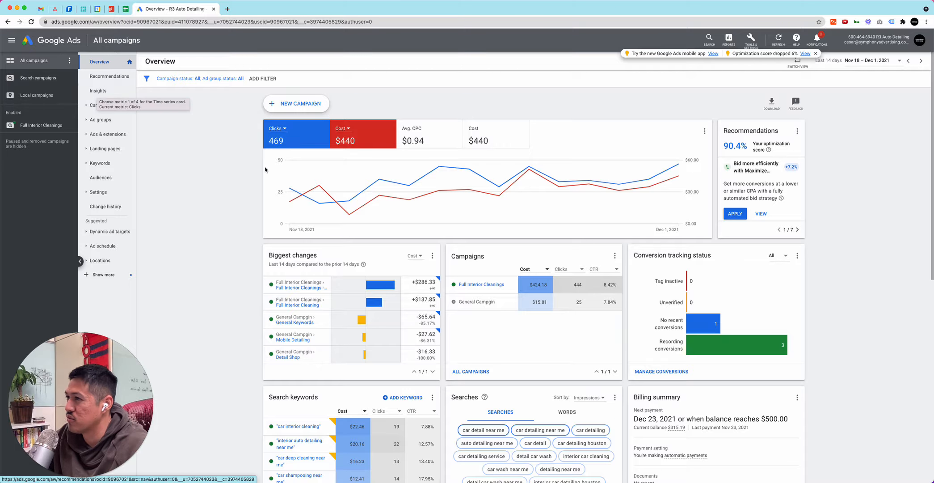
# Start a new campaign with the Website traffic goal and the Display campaign type
pyautogui.click(295, 110)
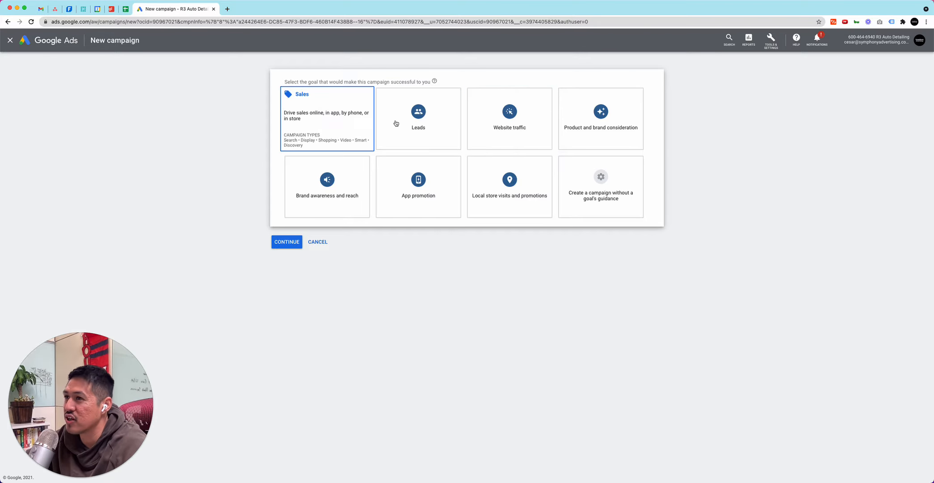
pyautogui.click(512, 119)
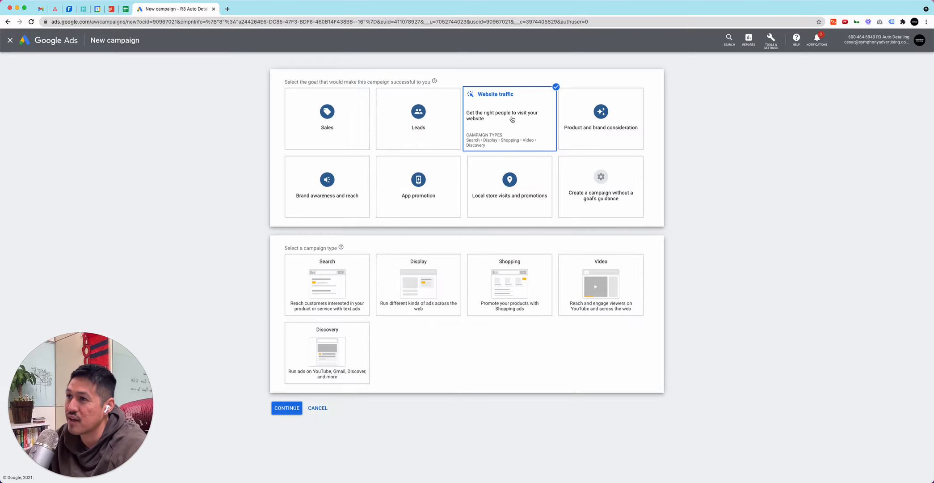
pyautogui.click(391, 284)
pyautogui.scroll(-4, 396, 333)
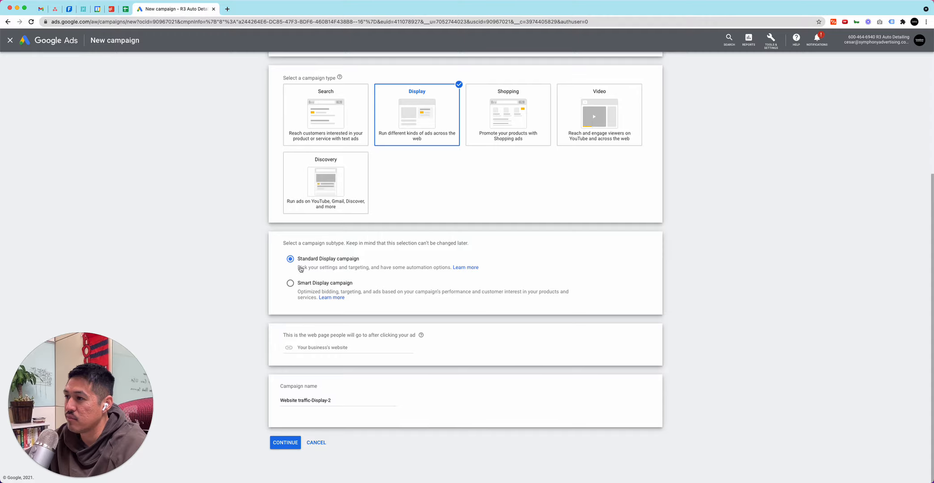
pyautogui.click(320, 346)
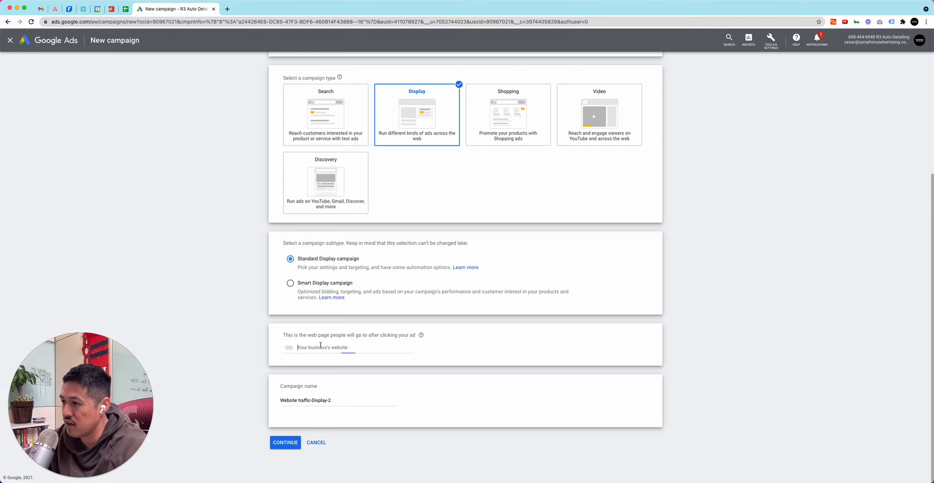
pyautogui.write('https://r3detailing.com/')
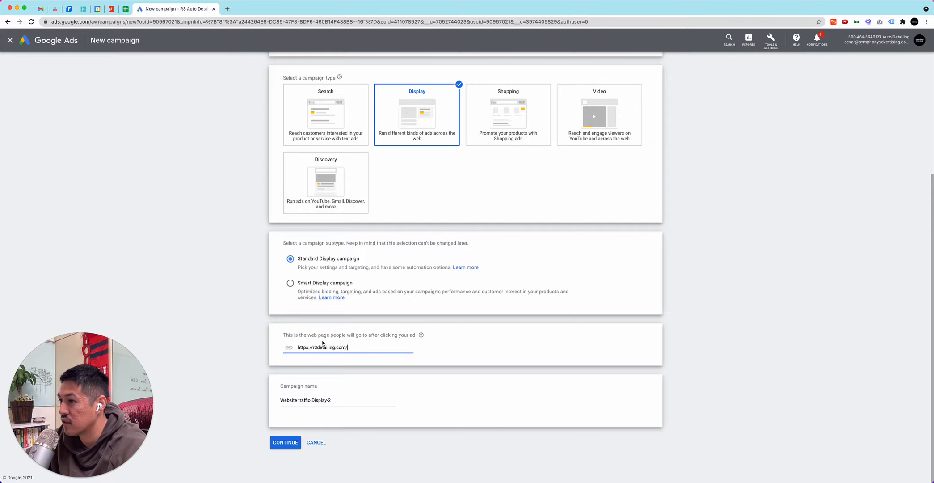
# Name the campaign "R3 Display" and continue to the campaign settings
pyautogui.click(320, 396)
pyautogui.tripleClick(316, 399)
pyautogui.write('R34')
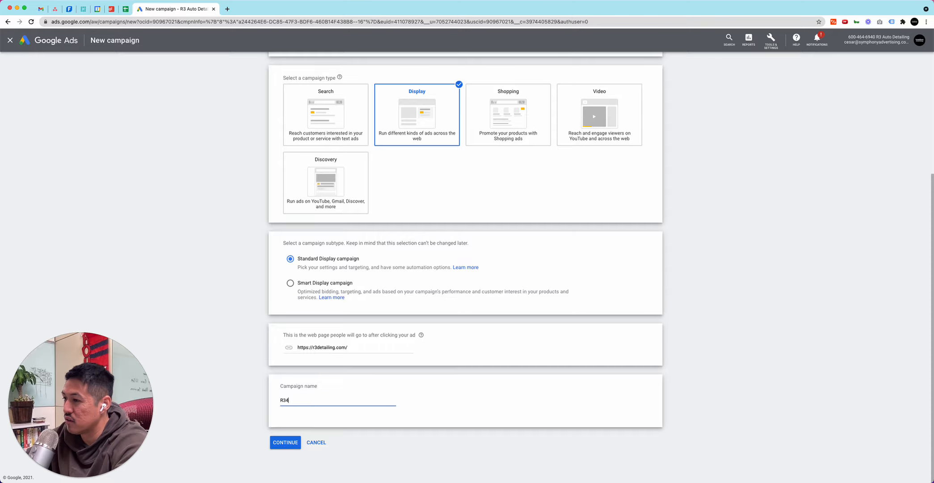
pyautogui.write(' D')
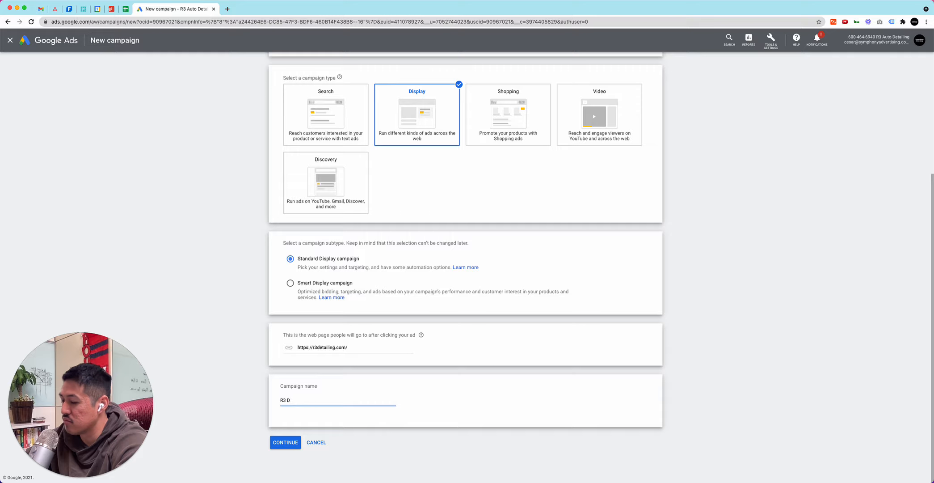
pyautogui.write('sisplay')
pyautogui.click(285, 443)
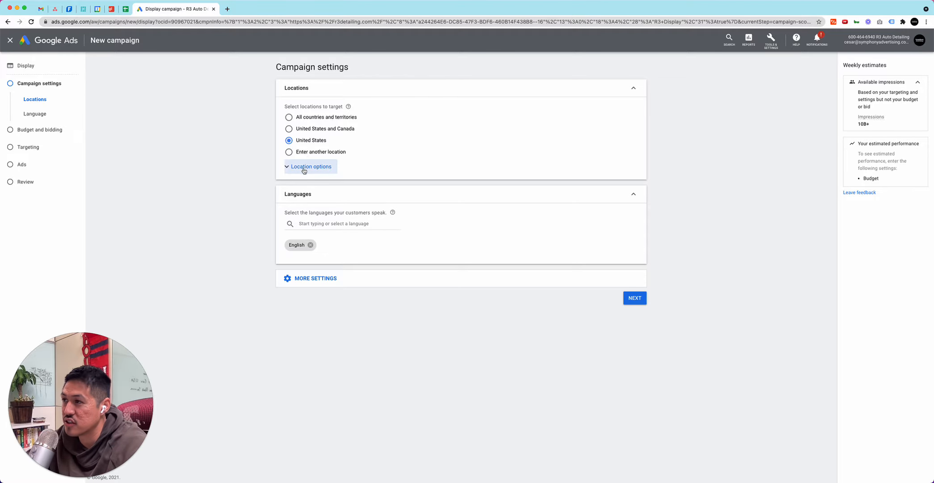
# Switch location targeting to a custom location and target the city of Houston, Texas, United States
pyautogui.click(305, 152)
pyautogui.click(326, 168)
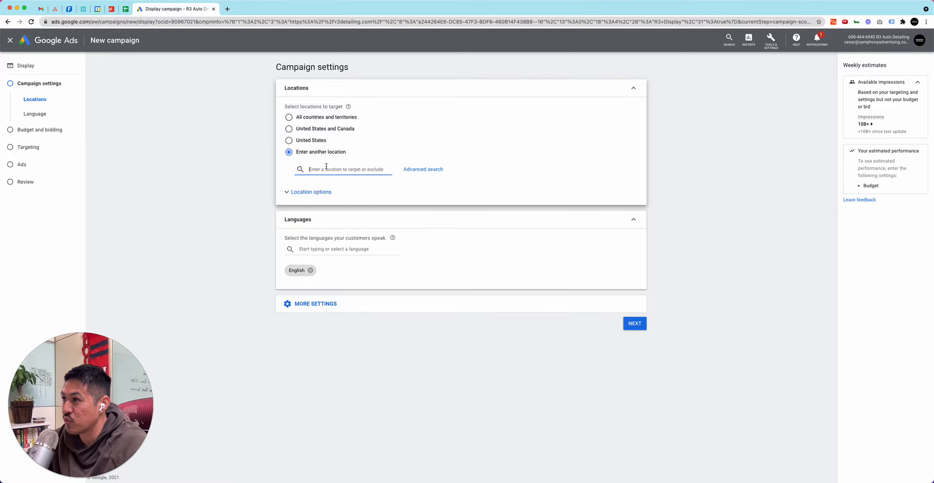
pyautogui.write('houston')
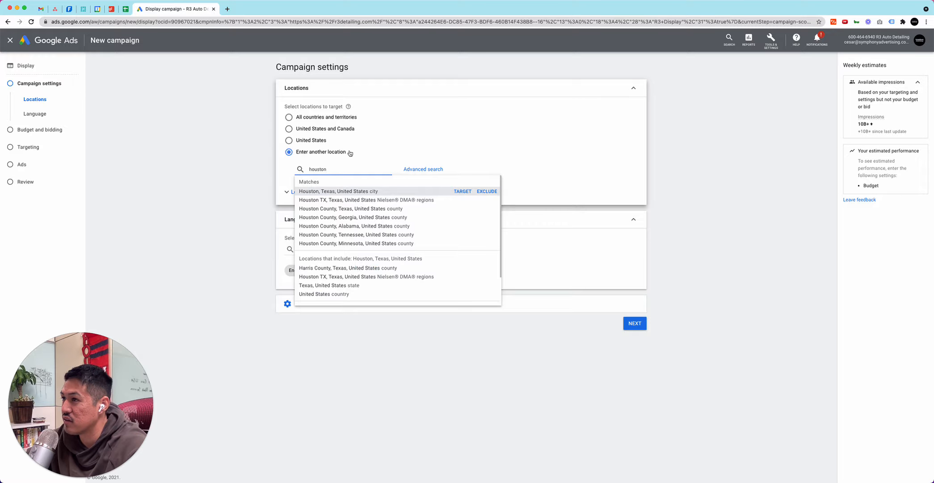
pyautogui.click(457, 190)
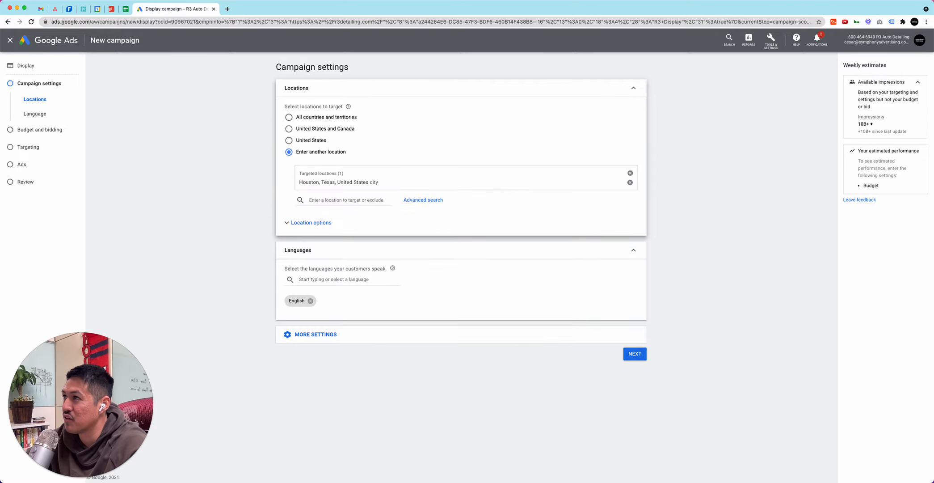
# Open r3detailing.com in a new browser tab and look through its list of serviced areas
pyautogui.click(227, 9)
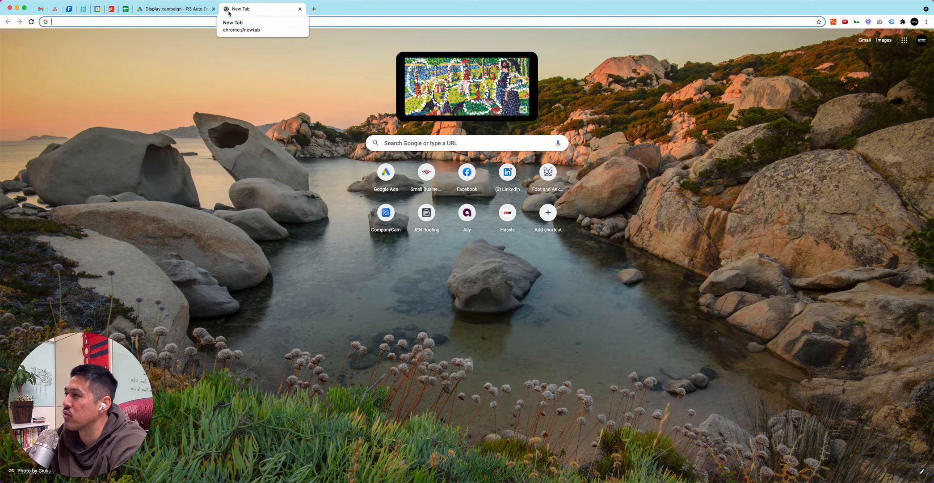
pyautogui.write('r3detailing.com')
pyautogui.press('Return')
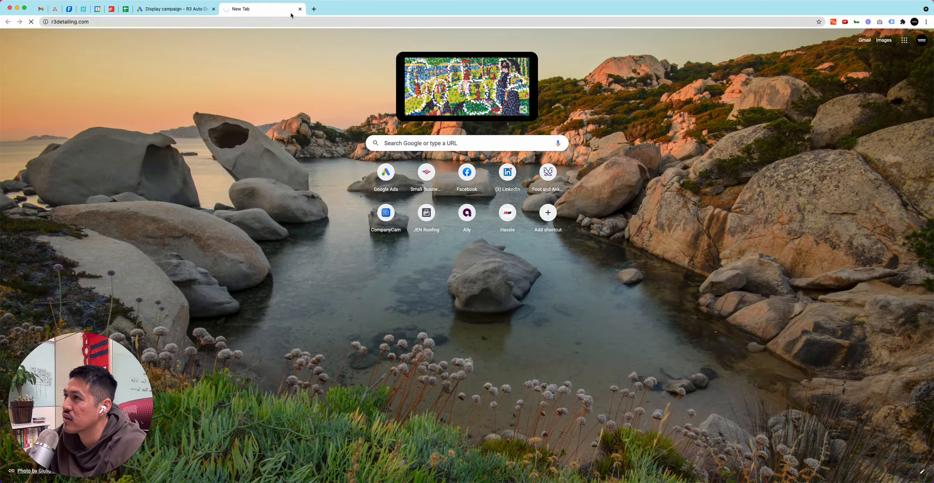
pyautogui.scroll(-8, 368, 141)
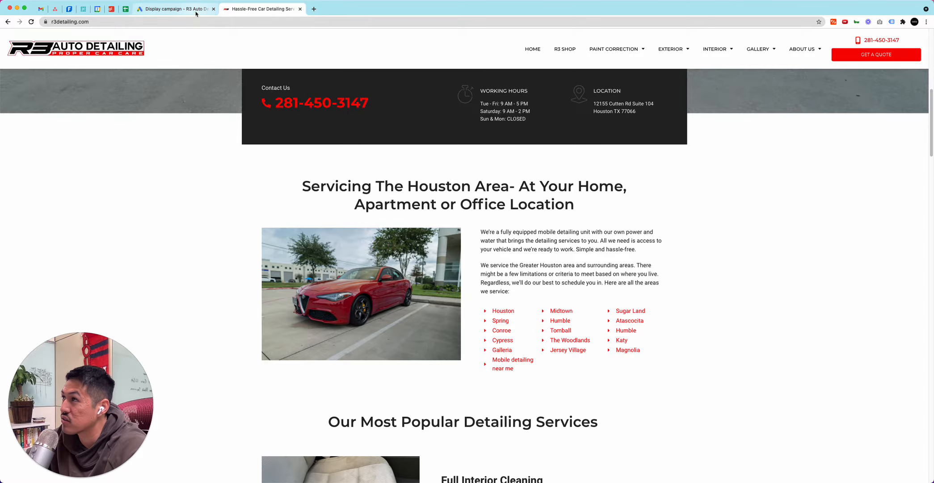
# Return to the Google Ads campaign and add the cities of Spring, Texas and Conroe, Texas as targeted locations
pyautogui.click(196, 13)
pyautogui.click(358, 205)
pyautogui.write('s')
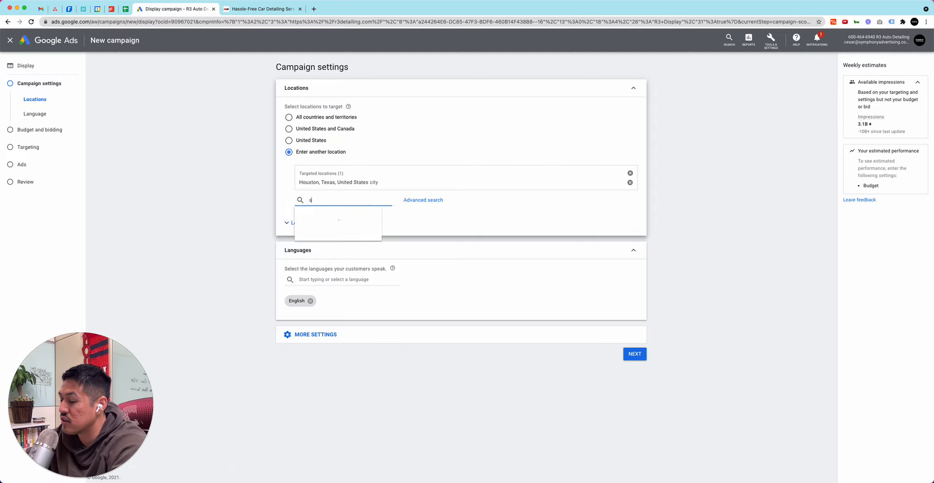
pyautogui.write('pring')
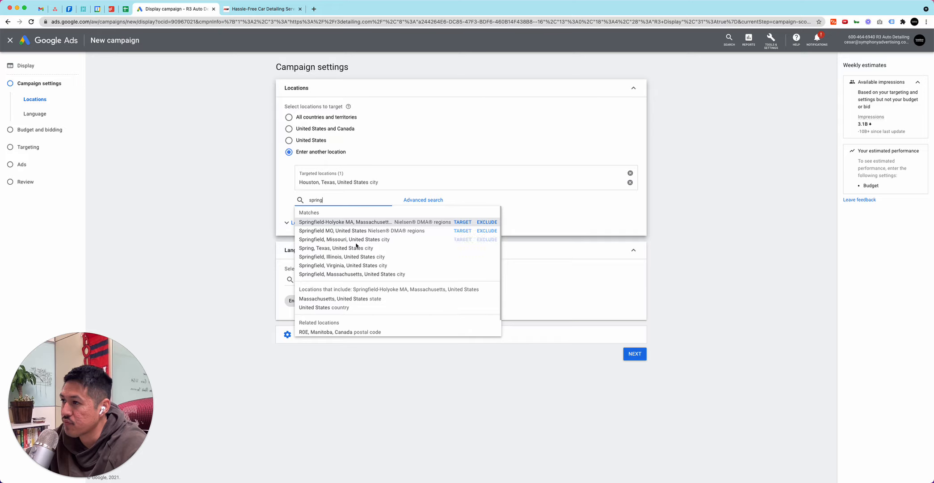
pyautogui.click(462, 249)
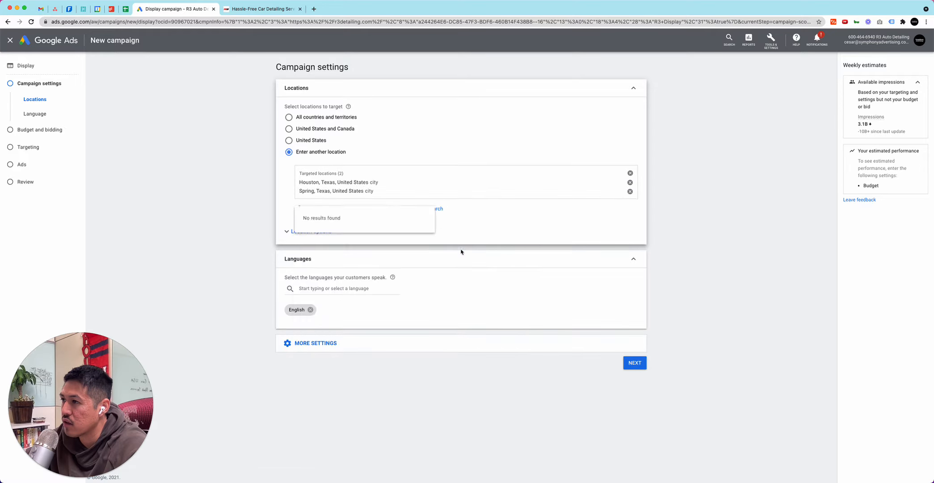
pyautogui.click(374, 208)
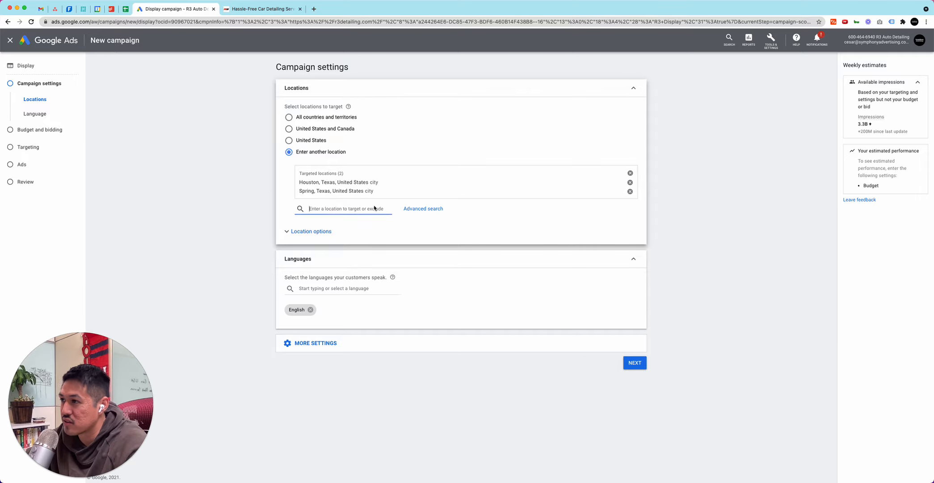
pyautogui.write('conroe')
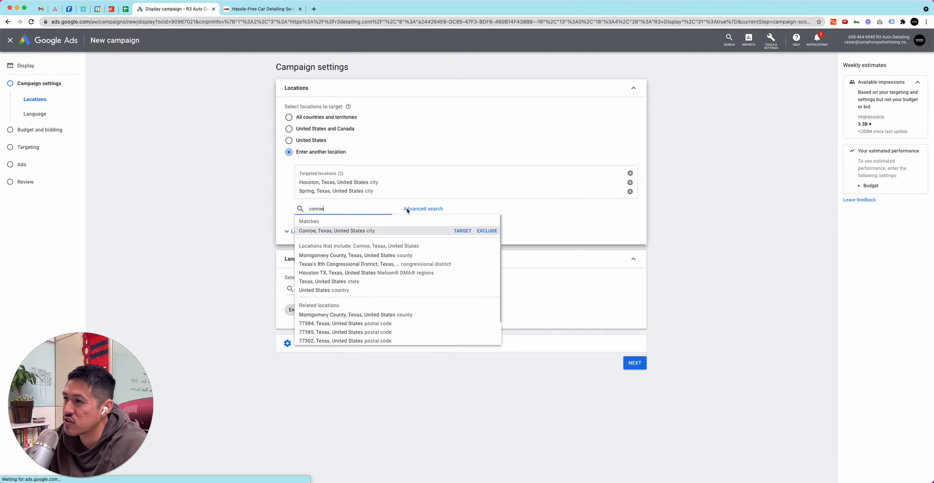
pyautogui.click(462, 231)
# Check the website's service areas again, and add The Woodlands, Texas and Tomball, Texas as targeted locations
pyautogui.click(252, 10)
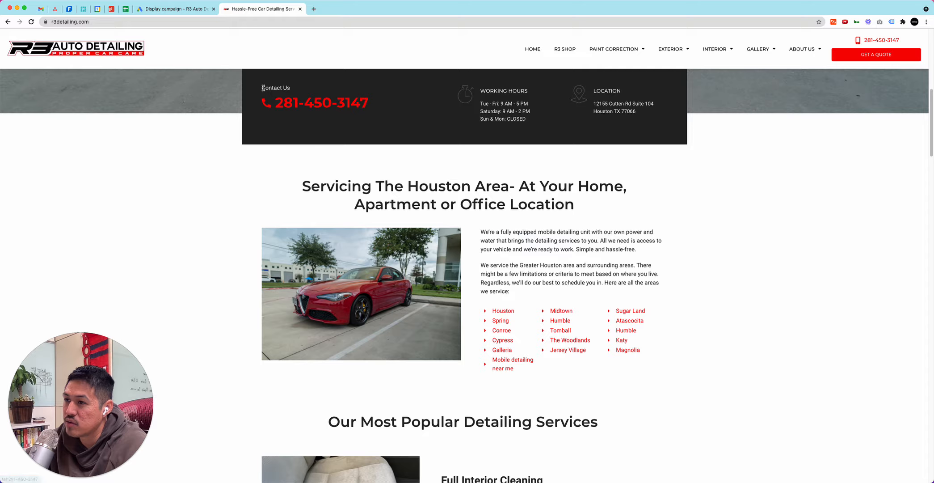
pyautogui.click(174, 9)
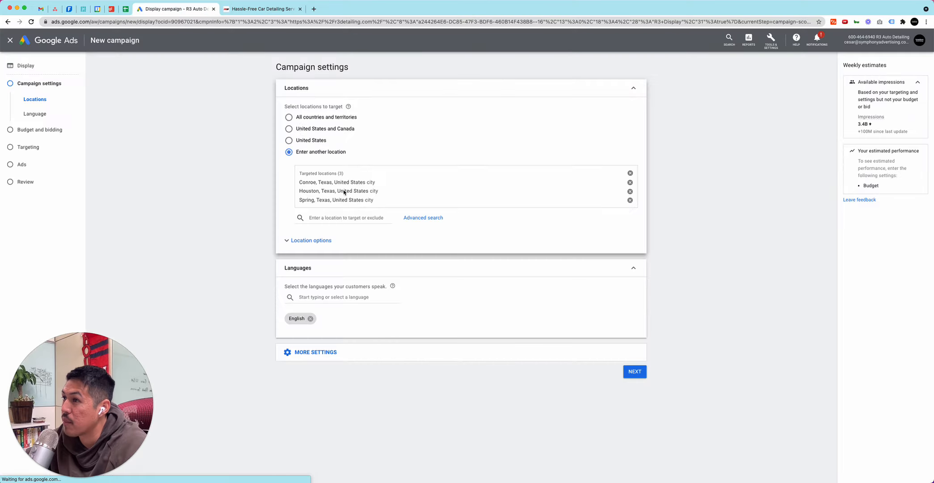
pyautogui.click(353, 217)
pyautogui.write('woio')
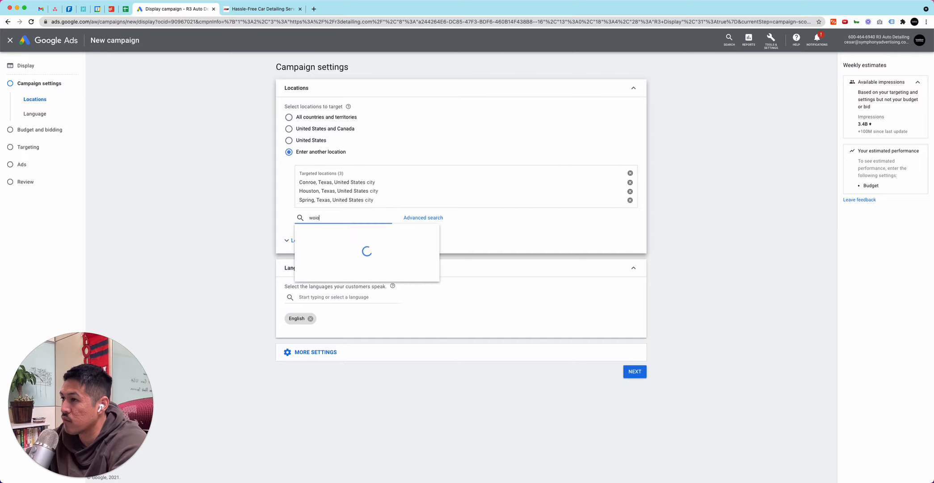
pyautogui.press('BackSpace')
pyautogui.press('BackSpace')
pyautogui.write('odla')
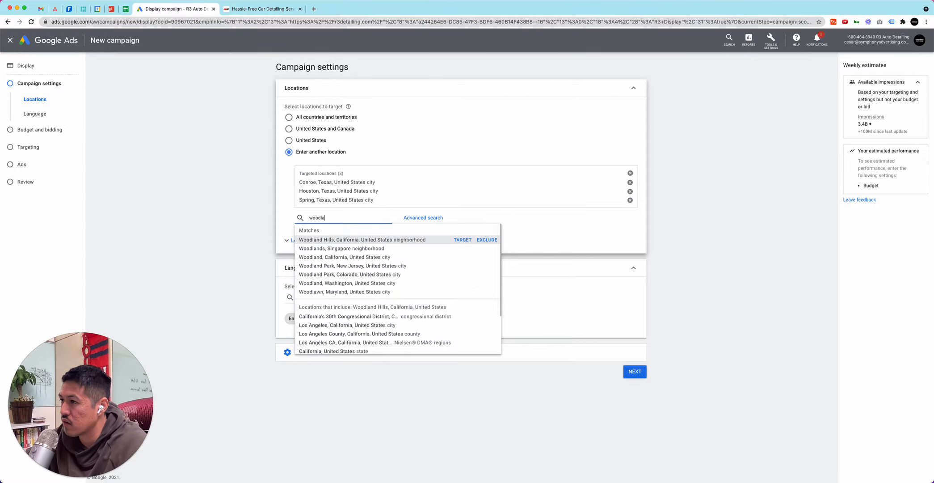
pyautogui.press('BackSpace')
pyautogui.press('BackSpace')
pyautogui.press('BackSpace')
pyautogui.press('BackSpace')
pyautogui.press('BackSpace')
pyautogui.press('BackSpace')
pyautogui.write('the wood')
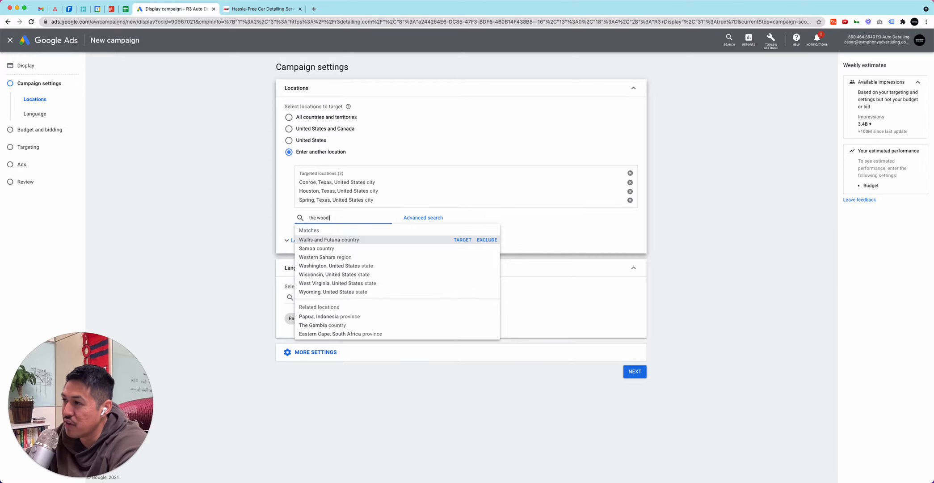
pyautogui.click(456, 240)
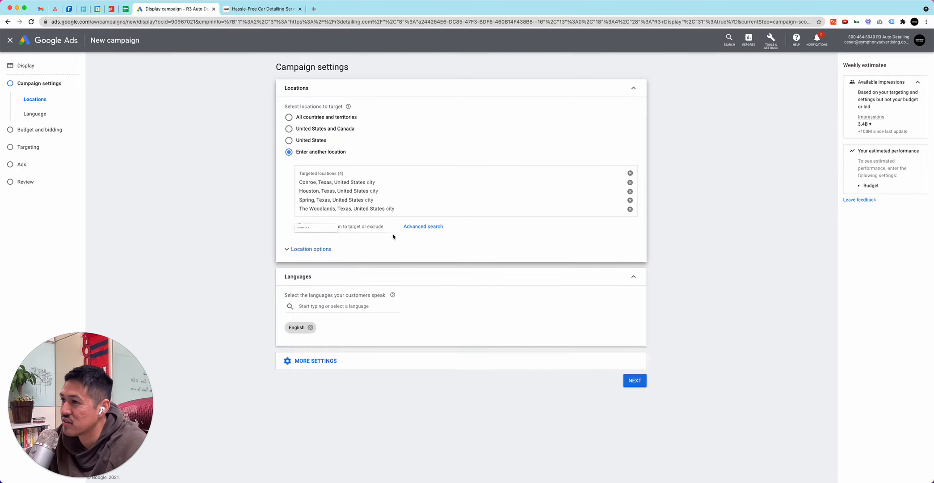
pyautogui.write('tomb')
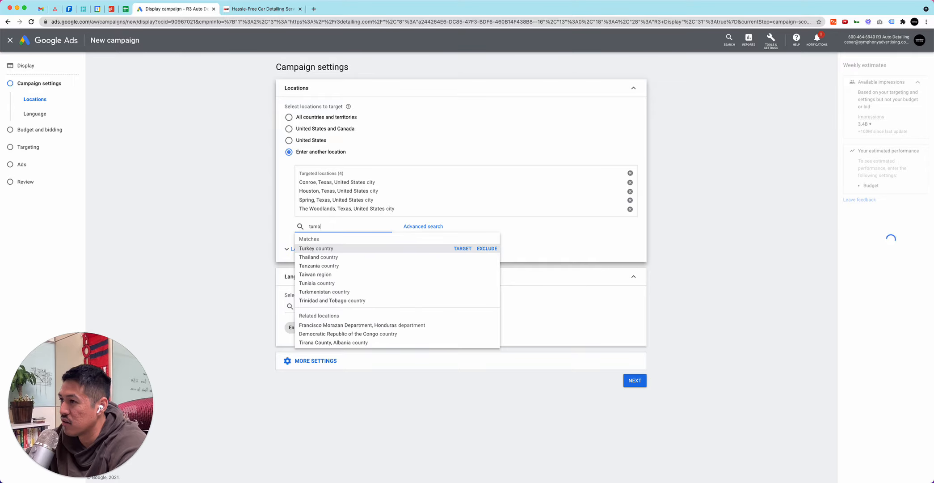
pyautogui.click(461, 248)
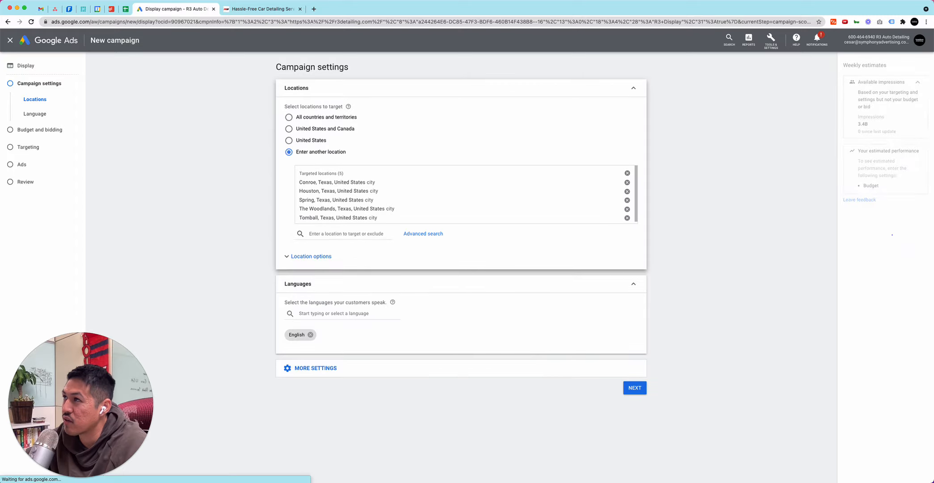
# Recheck the website's service areas and add the cities of Humble, Texas and Magnolia, Texas as targeted locations
pyautogui.click(239, 14)
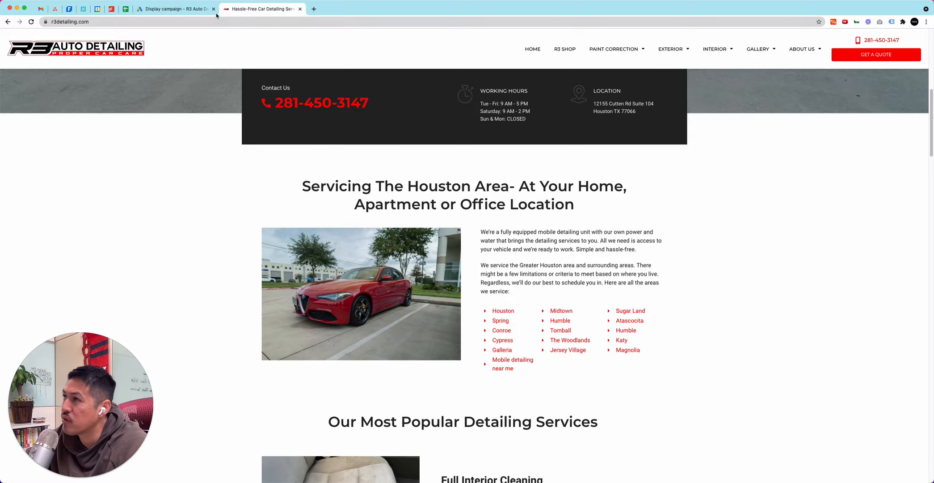
pyautogui.click(175, 8)
pyautogui.click(371, 234)
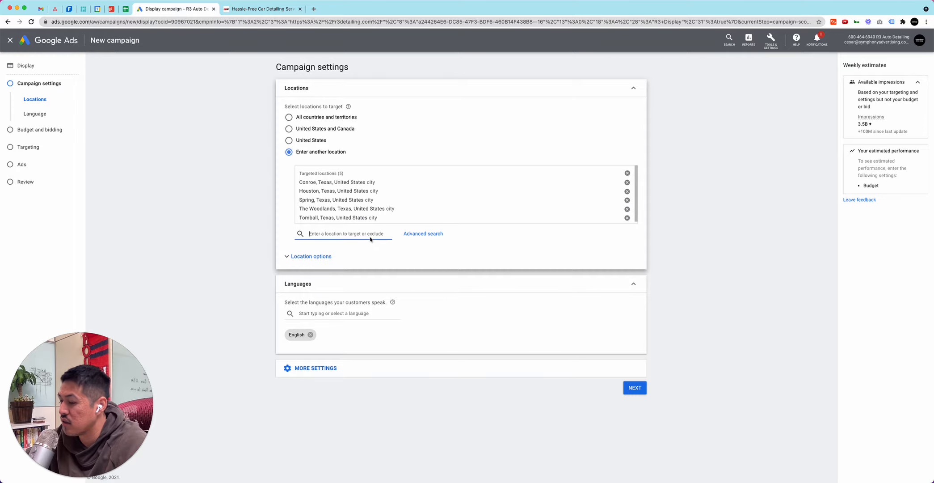
pyautogui.write('humble')
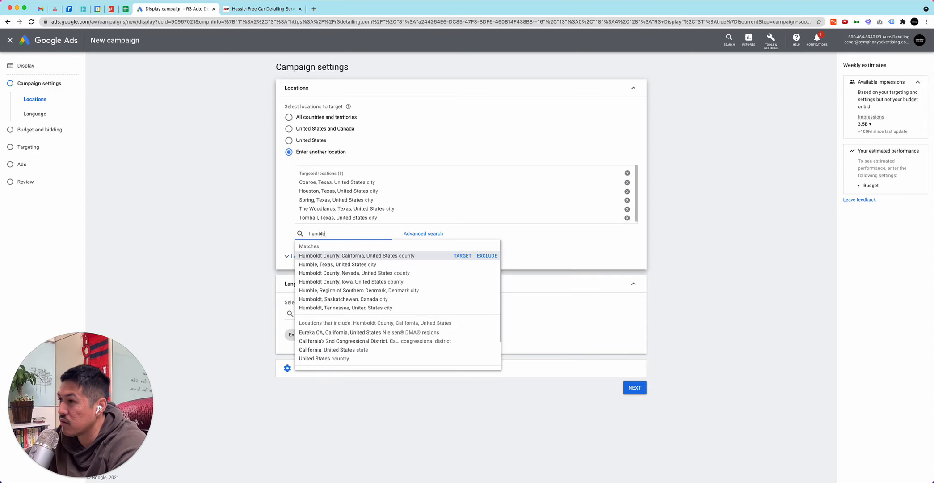
pyautogui.click(462, 255)
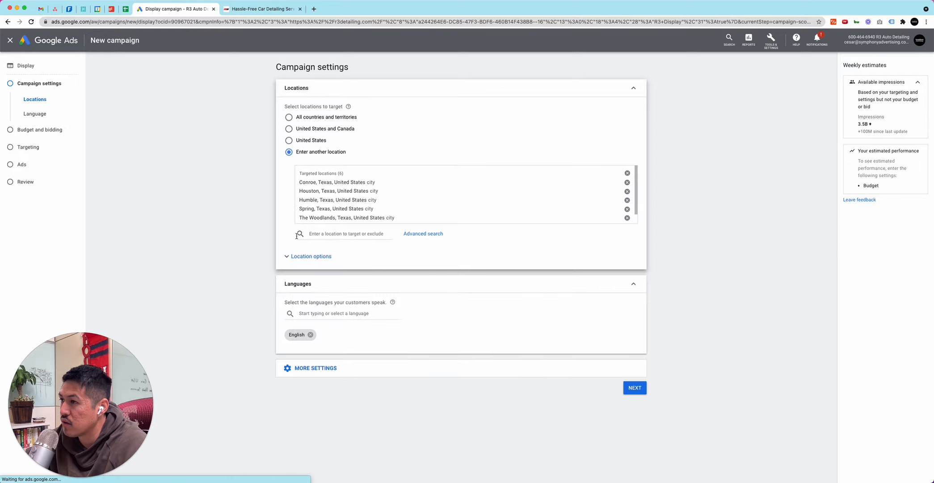
pyautogui.write('magnolia')
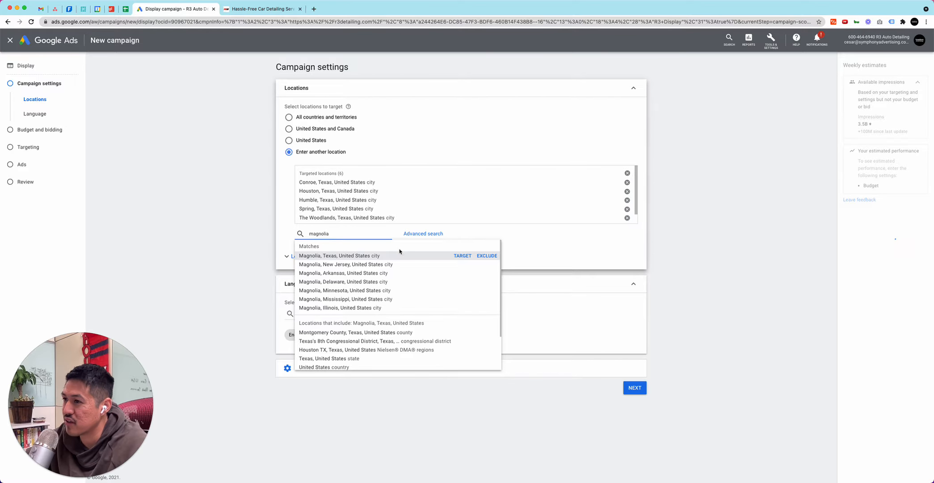
pyautogui.click(463, 255)
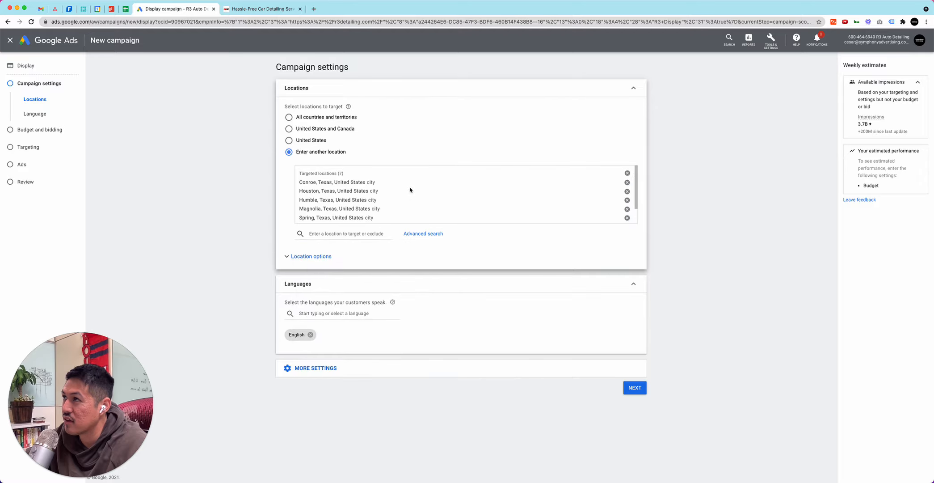
# Check the website's service areas, add Cypress, Texas as a targeted location, and recheck the service area list
pyautogui.click(263, 9)
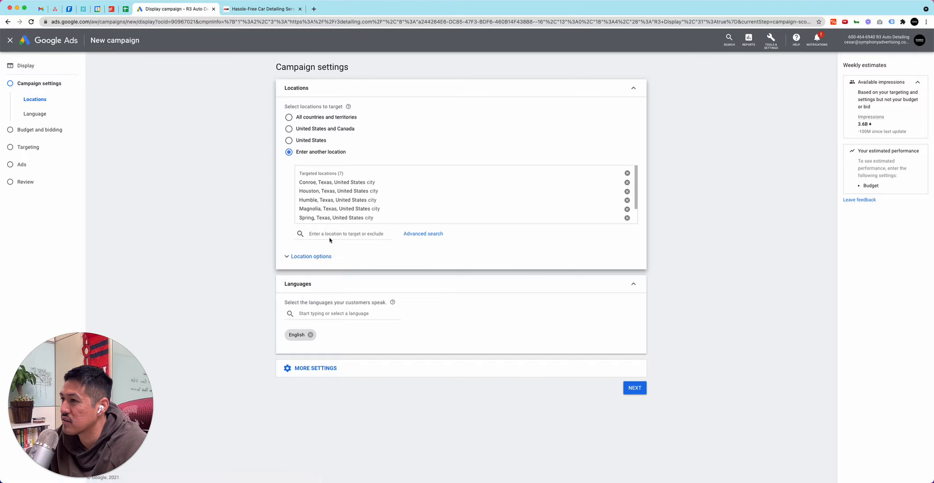
pyautogui.click(331, 234)
pyautogui.write('cypress')
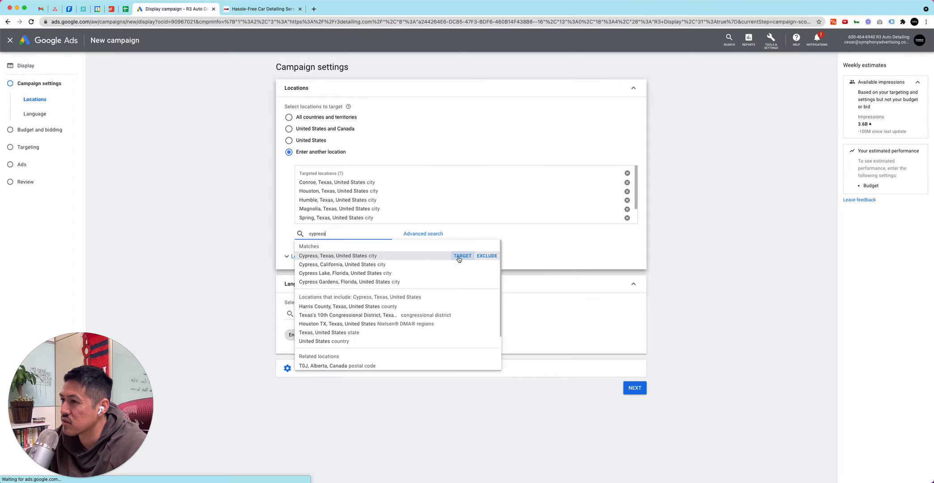
pyautogui.click(461, 256)
pyautogui.click(246, 10)
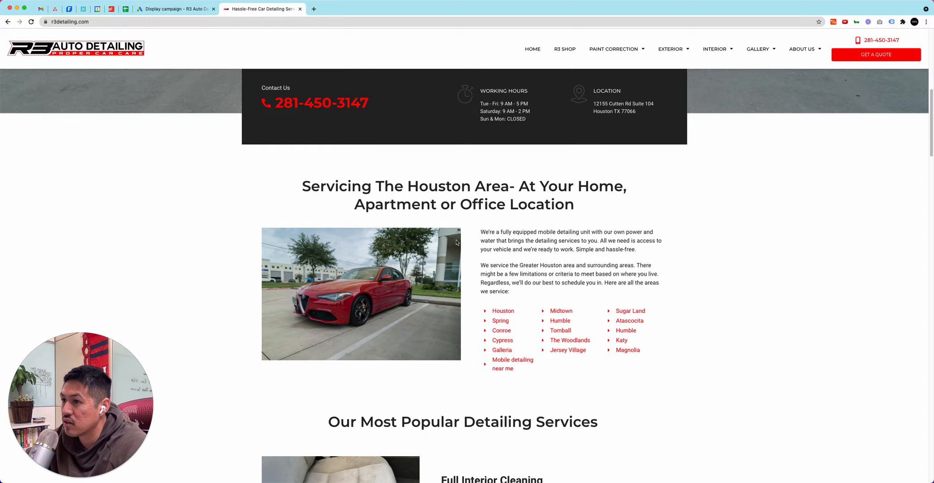
pyautogui.click(178, 9)
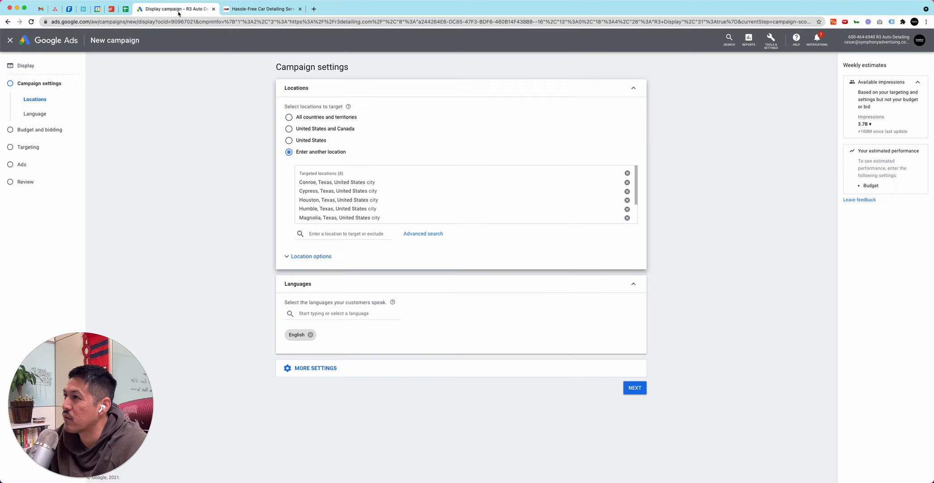
# Add Spanish to the campaign's languages alongside English
pyautogui.click(311, 313)
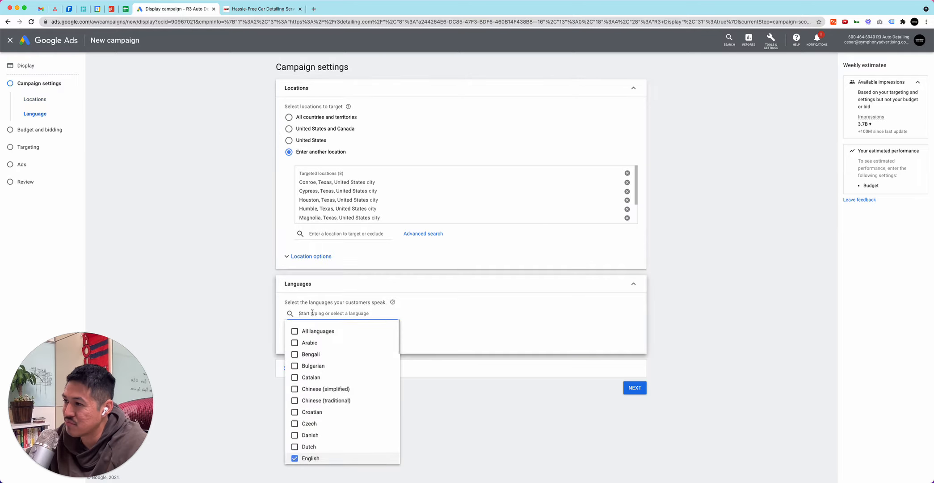
pyautogui.write('spani')
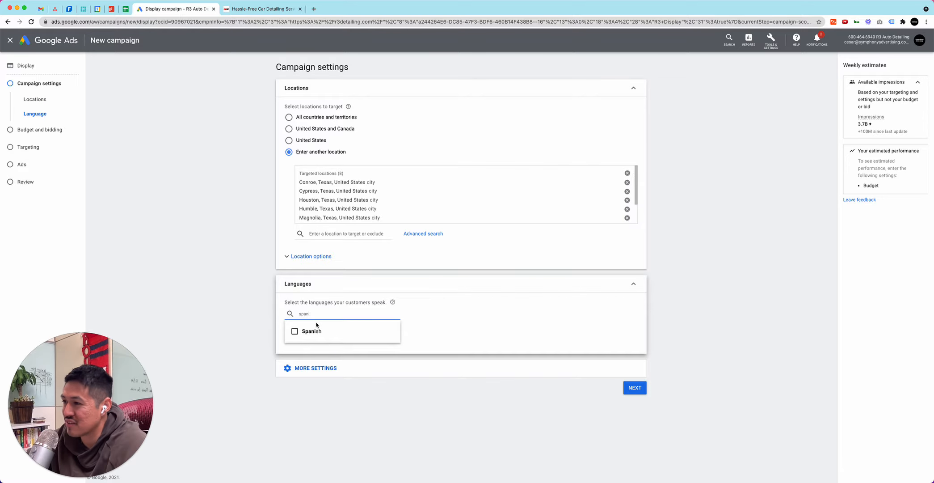
pyautogui.click(313, 331)
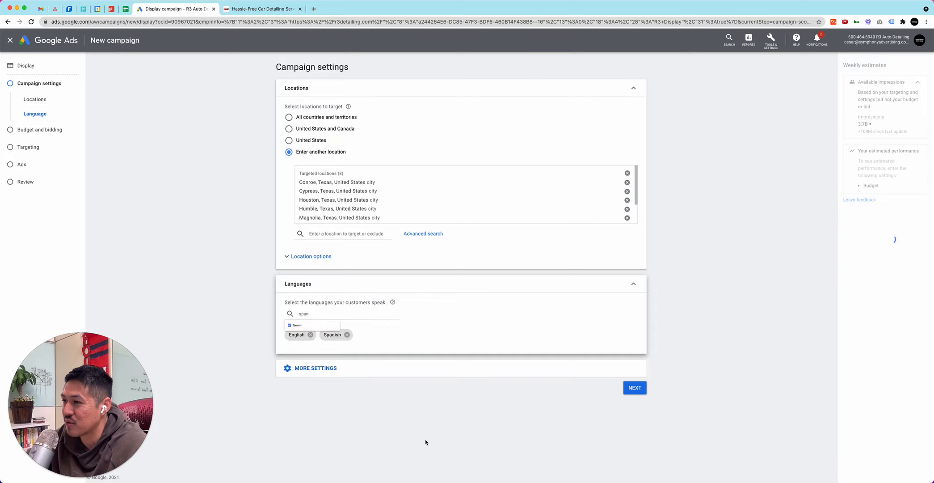
# Review the additional campaign settings without changing them, and continue to budget and bidding
pyautogui.click(634, 388)
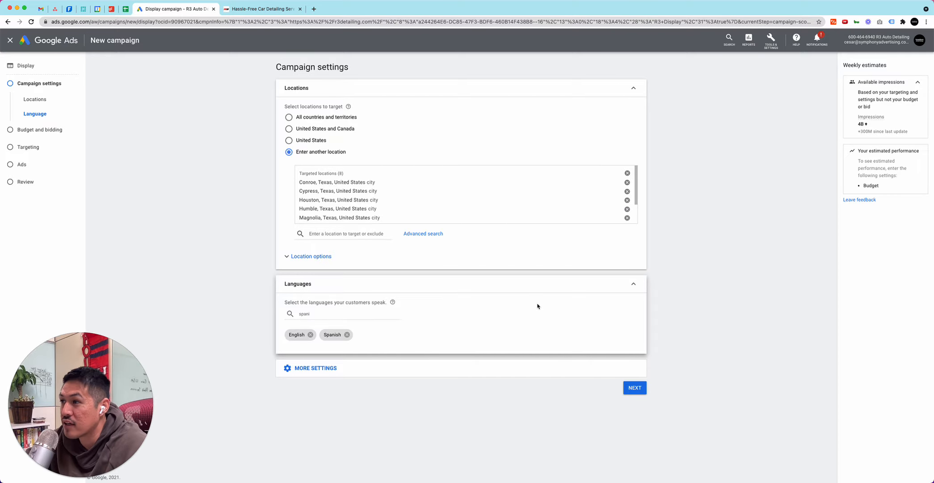
pyautogui.click(551, 367)
pyautogui.scroll(-2, 492, 352)
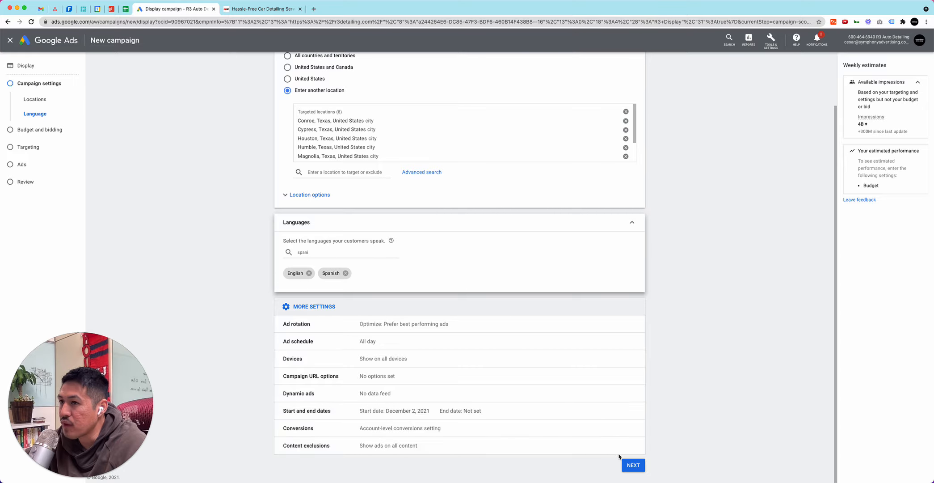
pyautogui.click(321, 305)
pyautogui.click(633, 387)
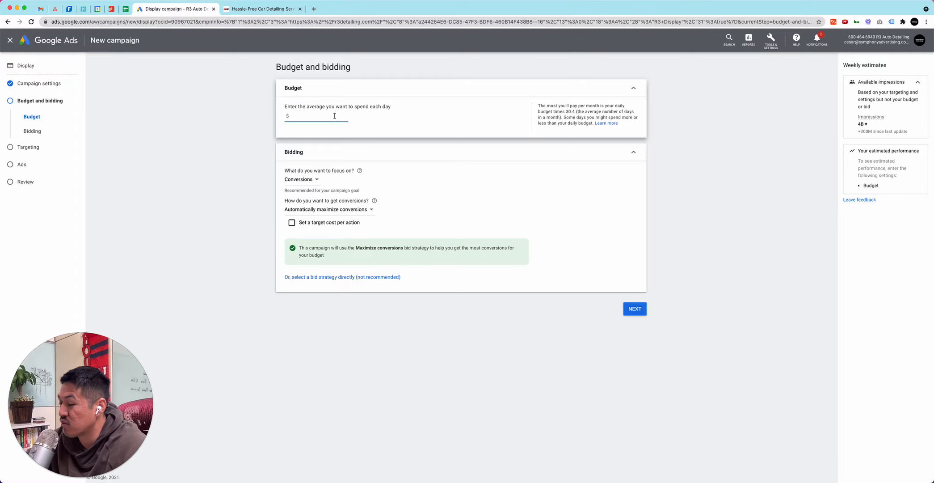
# Set the average daily budget to $5 and the bidding focus to viewable impressions
pyautogui.write('5')
pyautogui.click(301, 179)
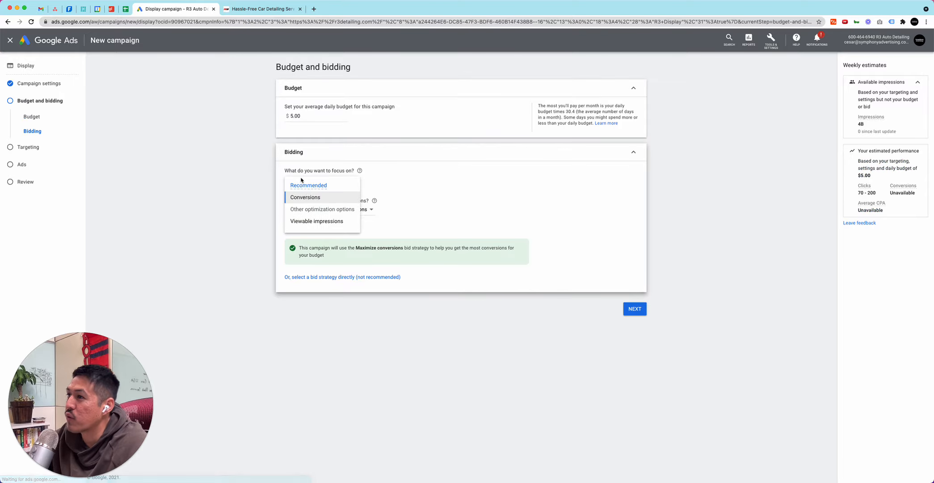
pyautogui.click(308, 221)
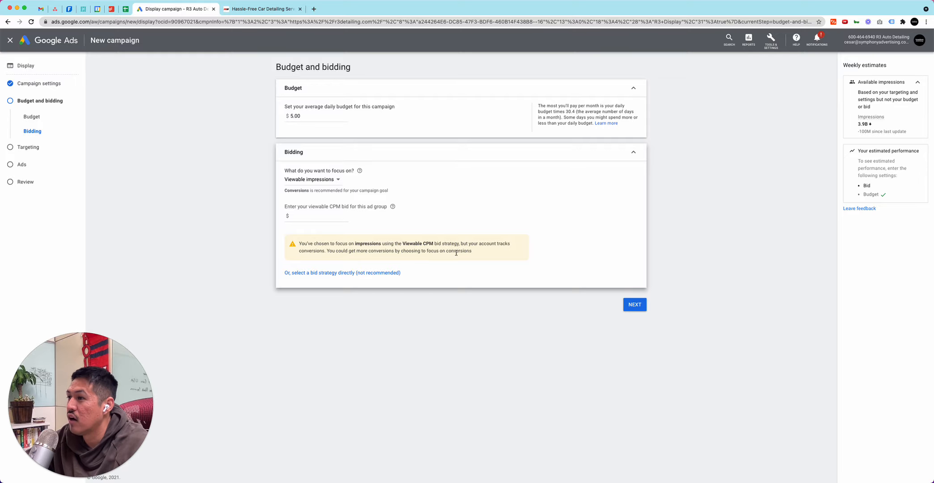
pyautogui.click(304, 216)
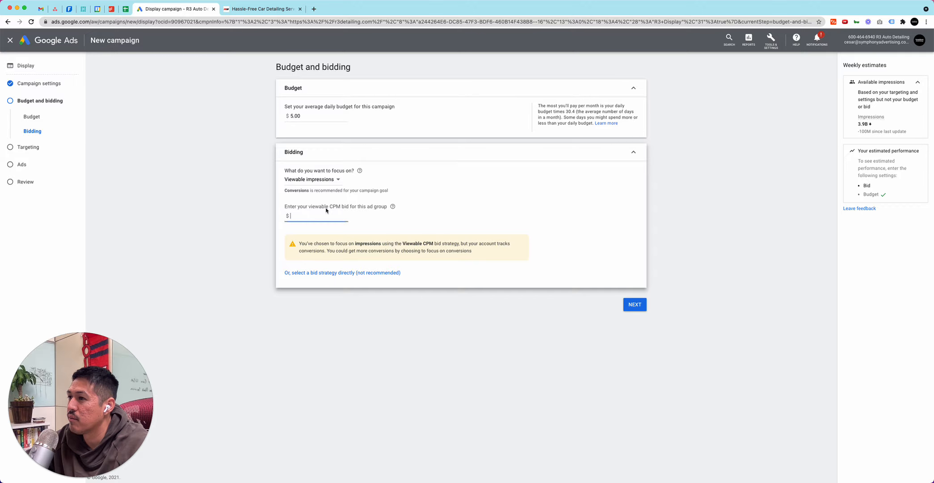
pyautogui.click(635, 304)
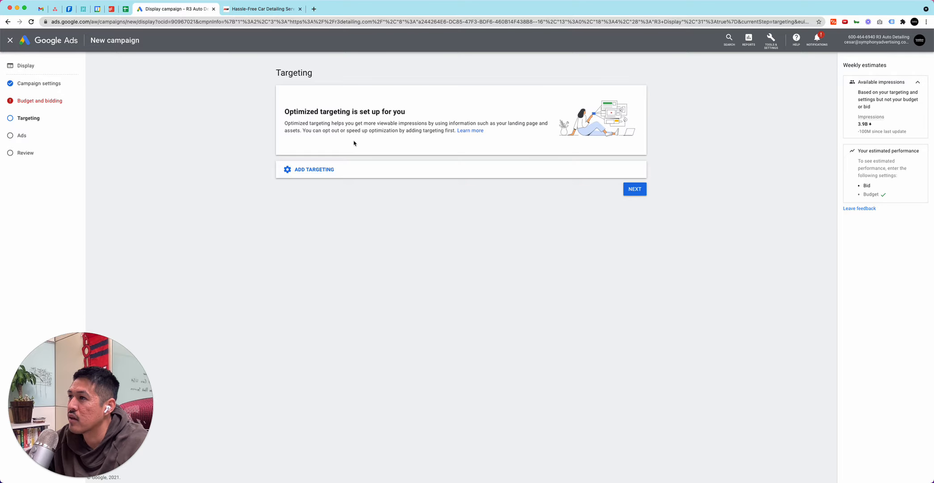
# Return to the bidding settings, set the ad group's viewable CPM bid to $2, and continue to targeting
pyautogui.click(333, 170)
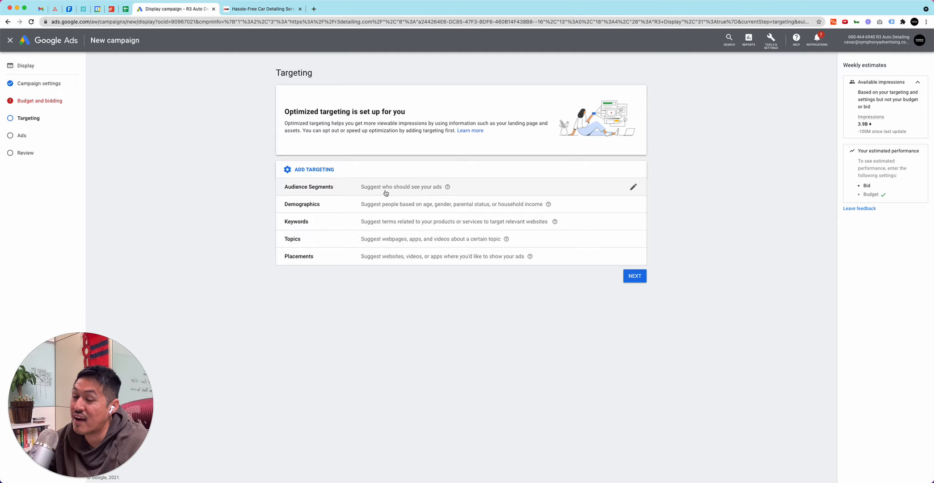
pyautogui.click(48, 100)
pyautogui.click(330, 215)
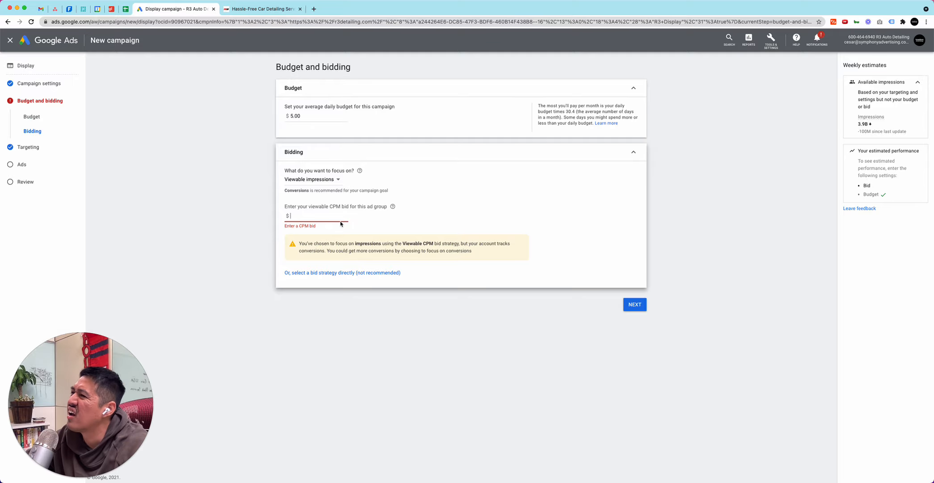
pyautogui.write('2')
pyautogui.click(635, 304)
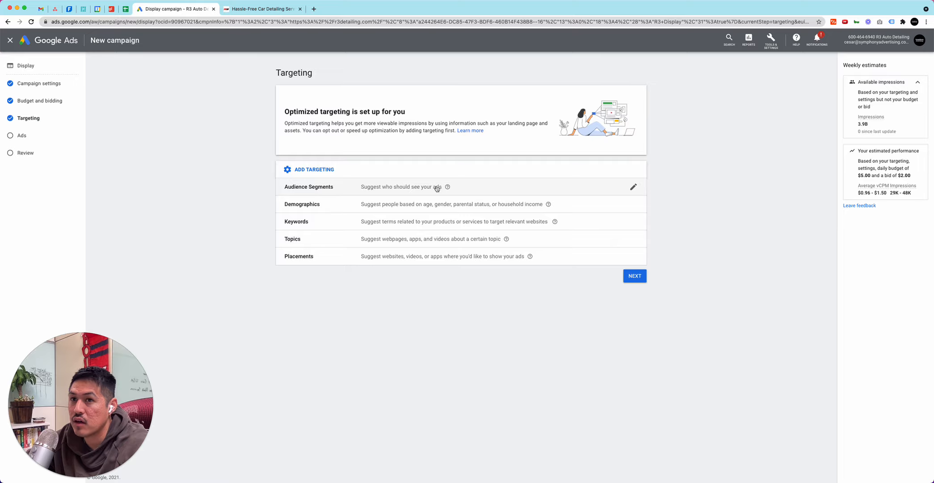
# Add the in-market segment Autos & Vehicles to the targeted audience segments
pyautogui.click(386, 187)
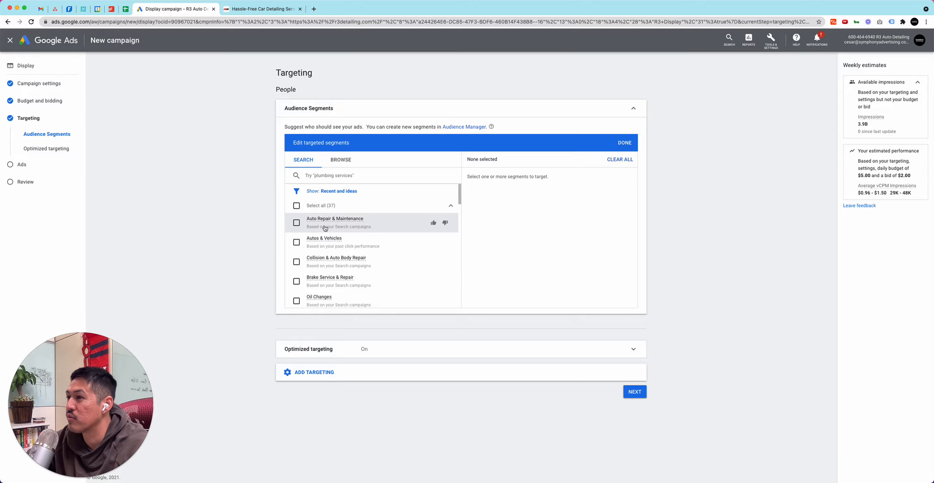
pyautogui.click(296, 242)
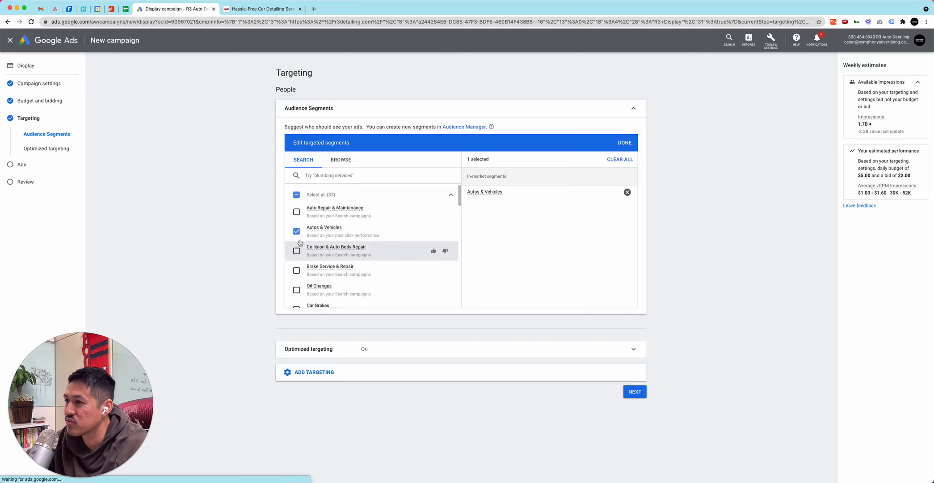
pyautogui.scroll(-1, 313, 248)
pyautogui.moveTo(355, 253)
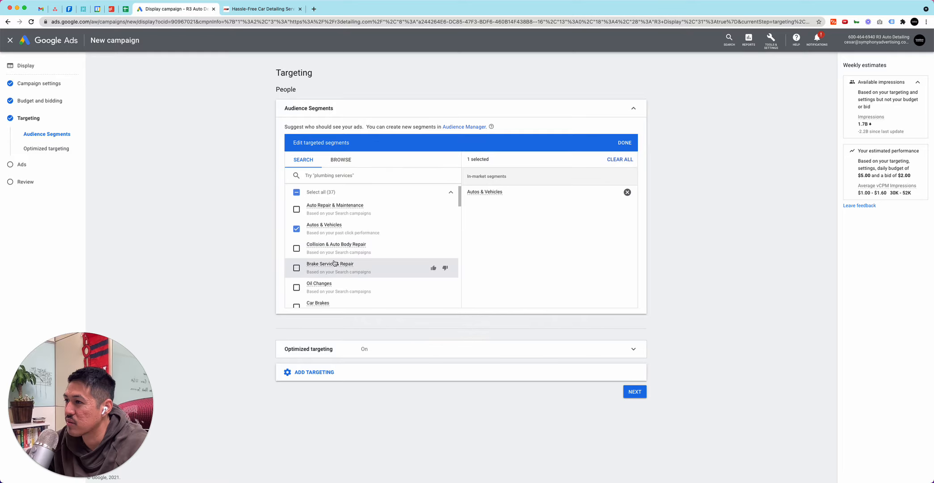
# Search the audience segments for auto detailing and car wash, and look through the suggested segments
pyautogui.click(330, 177)
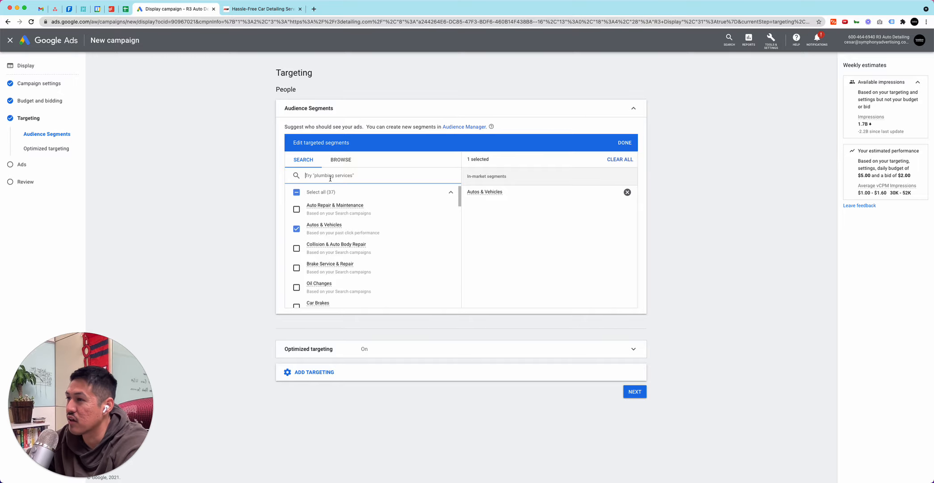
pyautogui.write('auto detailing')
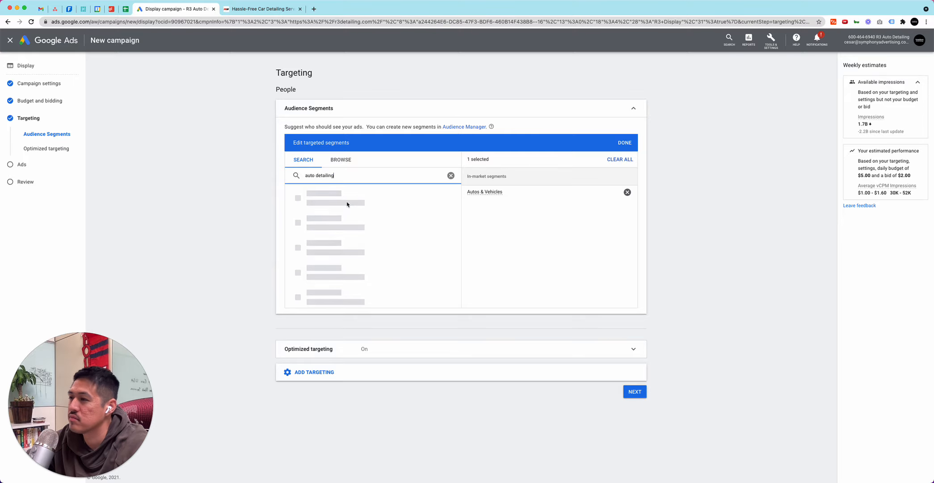
pyautogui.moveTo(343, 175); pyautogui.dragTo(305, 176)
pyautogui.write('car')
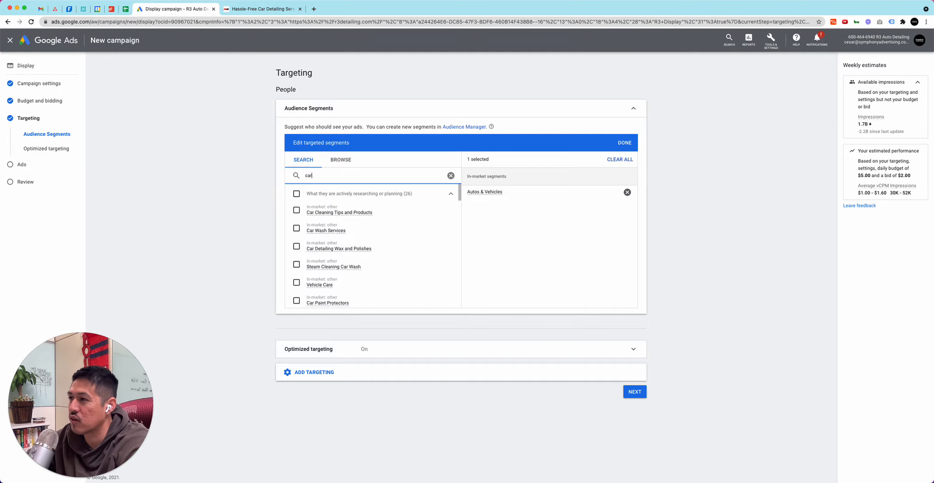
pyautogui.write(' wash')
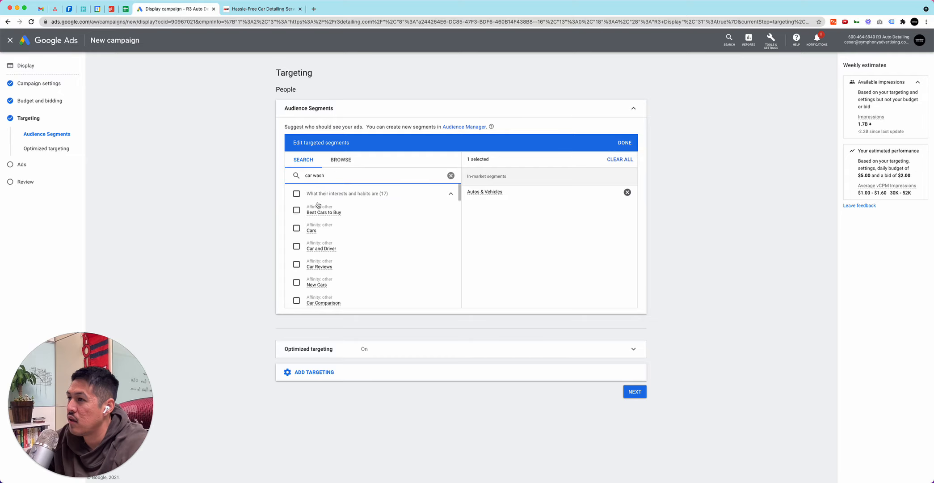
pyautogui.scroll(-1, 318, 210)
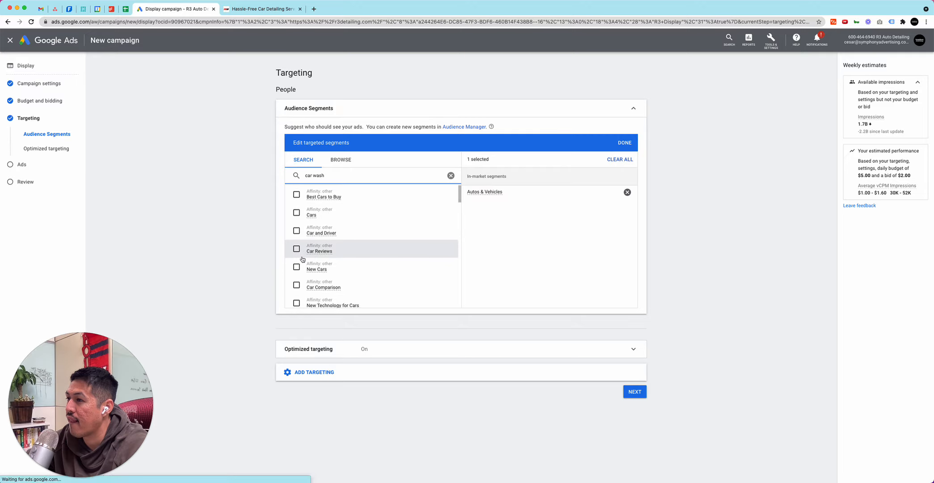
pyautogui.scroll(-5, 302, 259)
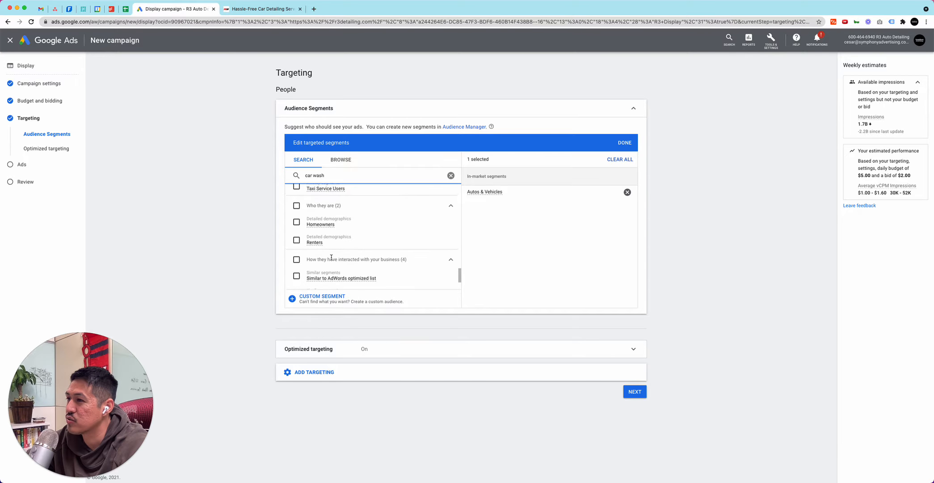
pyautogui.scroll(8, 331, 257)
# Browse the audience segment categories and add the affinity segments Vehicles & Transportation and Lifestyles & Hobbies
pyautogui.click(339, 165)
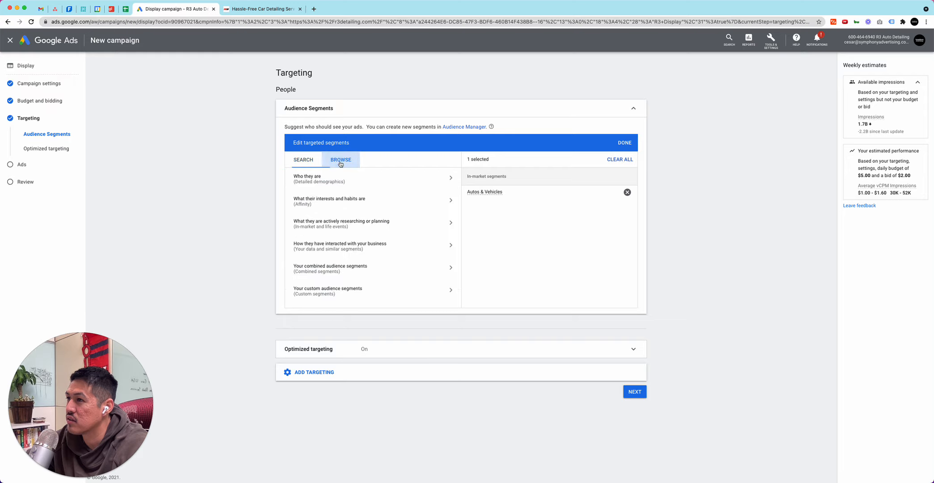
pyautogui.click(335, 182)
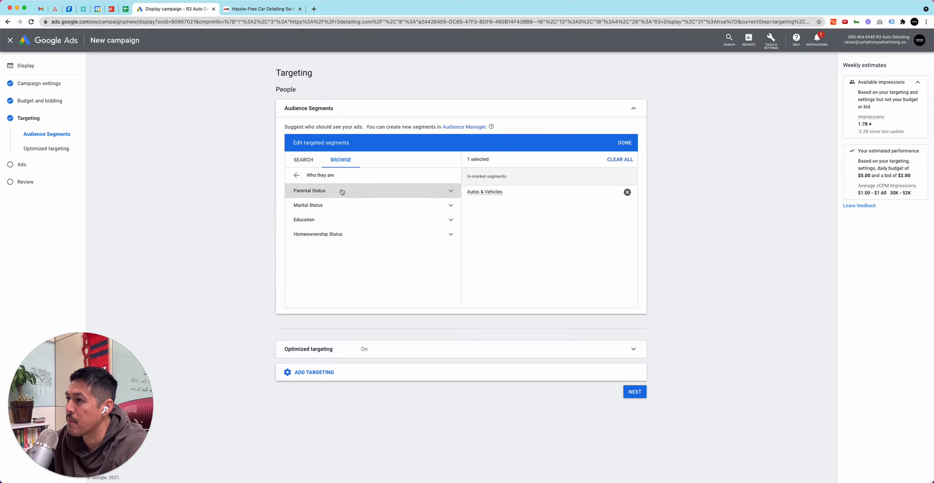
pyautogui.click(296, 176)
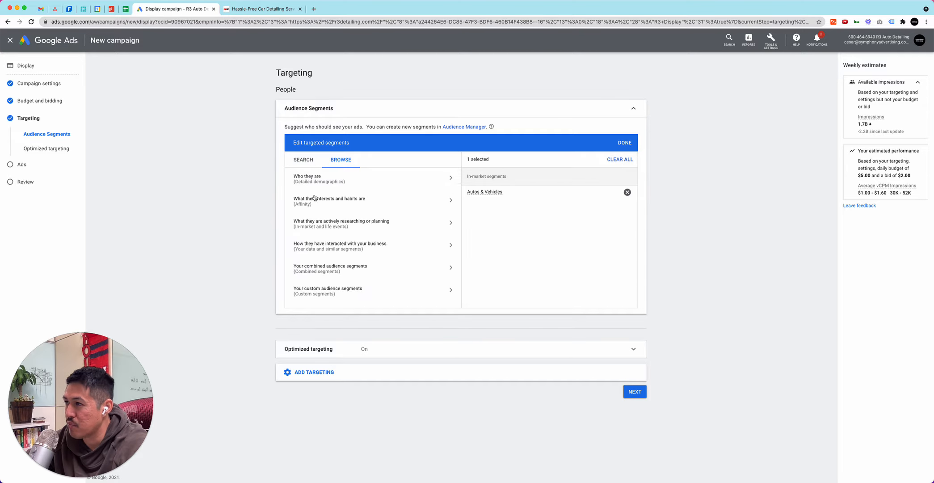
pyautogui.click(334, 204)
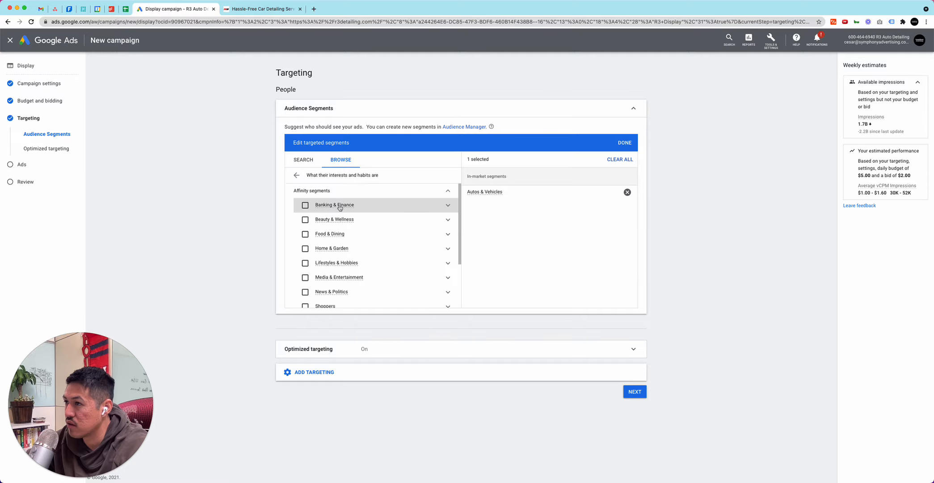
pyautogui.scroll(-3, 346, 258)
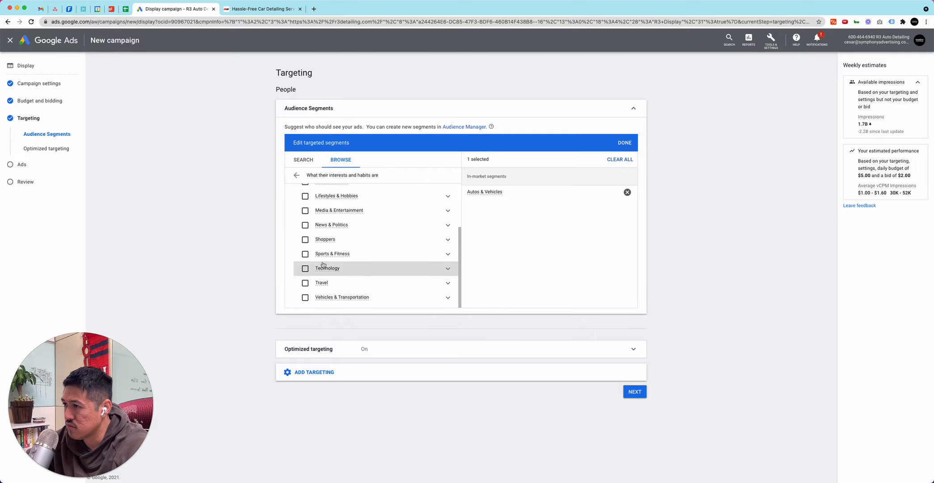
pyautogui.scroll(3, 323, 264)
pyautogui.scroll(-3, 321, 226)
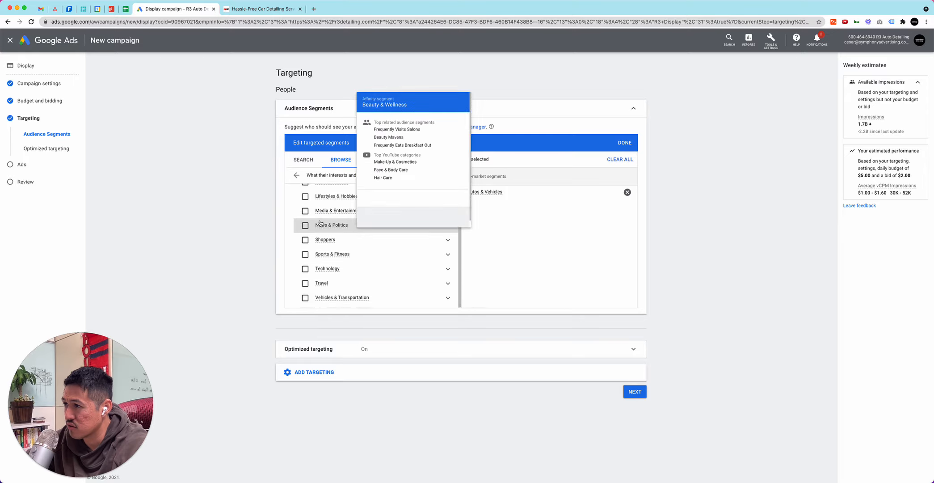
pyautogui.click(317, 297)
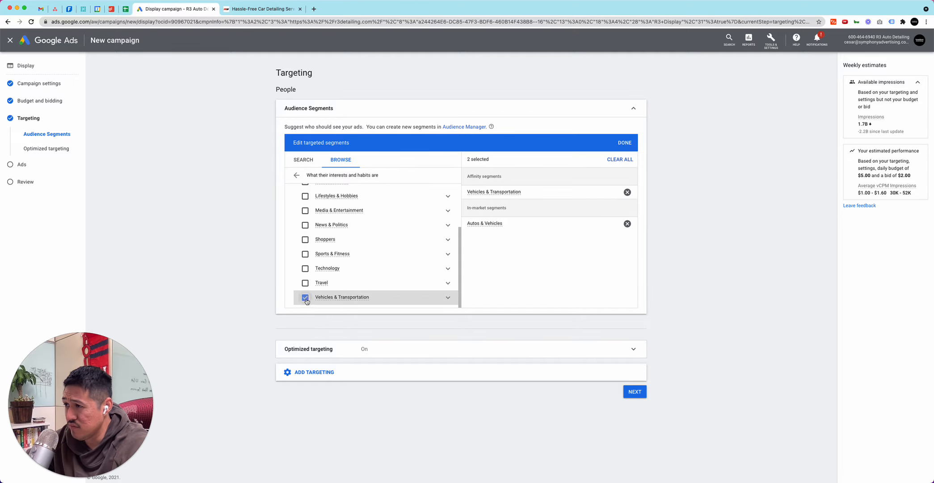
pyautogui.scroll(3, 317, 273)
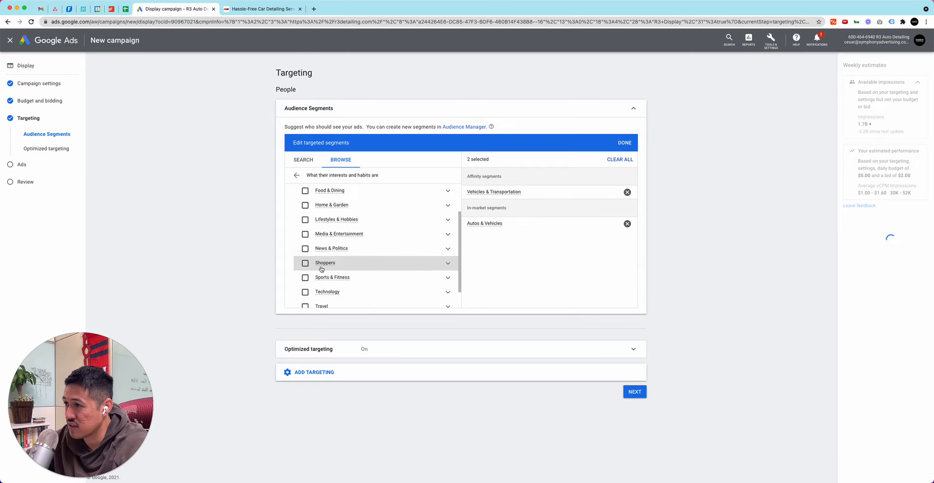
pyautogui.click(320, 233)
pyautogui.scroll(1, 335, 241)
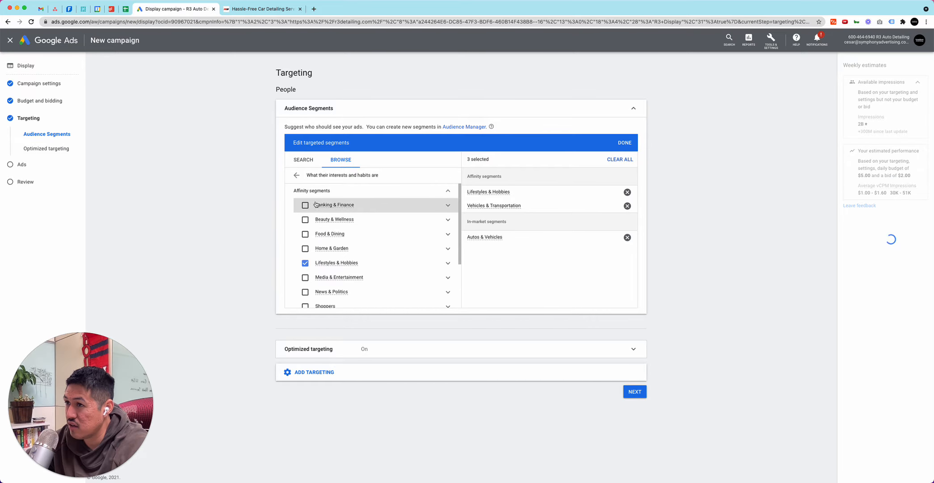
# Browse the in-market segments and add Gifts & Occasions to the targeted audience segments
pyautogui.click(296, 176)
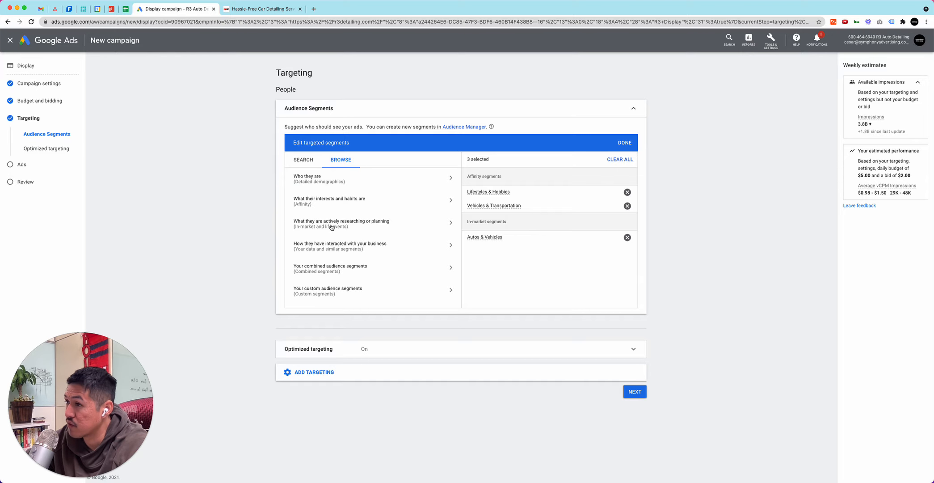
pyautogui.click(332, 227)
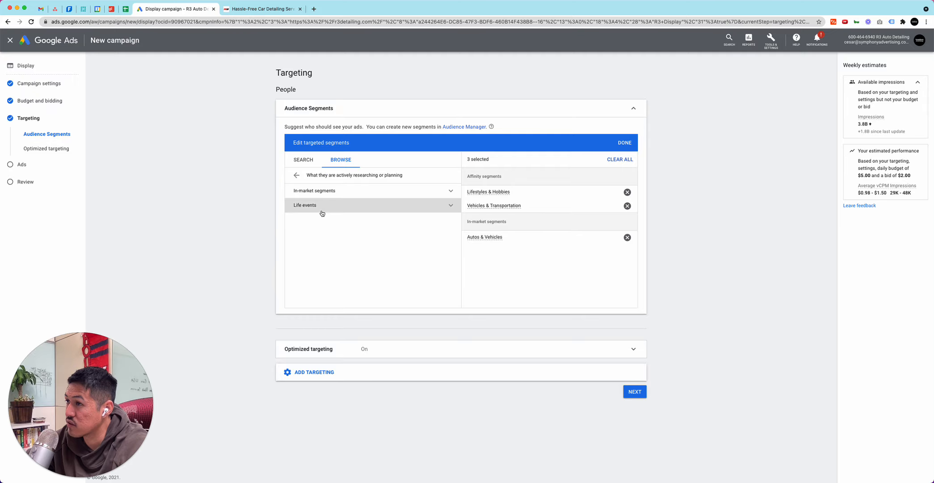
pyautogui.click(433, 195)
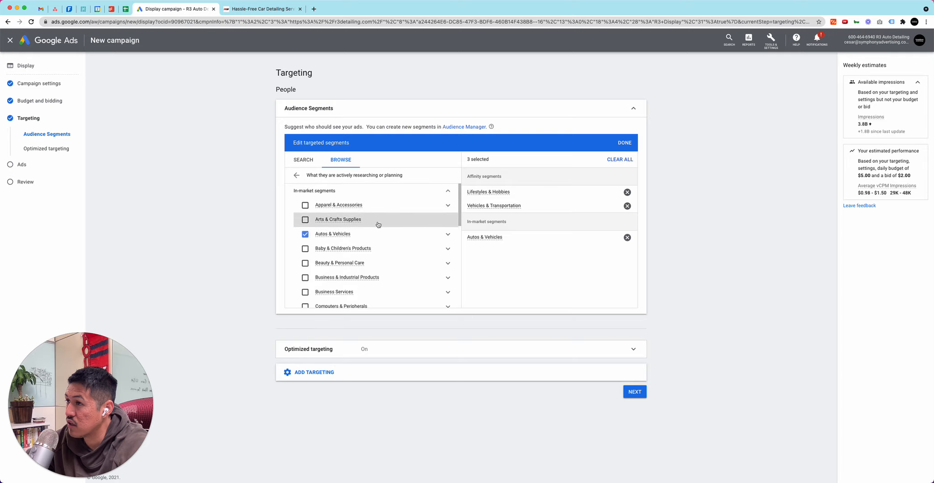
pyautogui.scroll(-1, 368, 232)
pyautogui.scroll(-3, 349, 255)
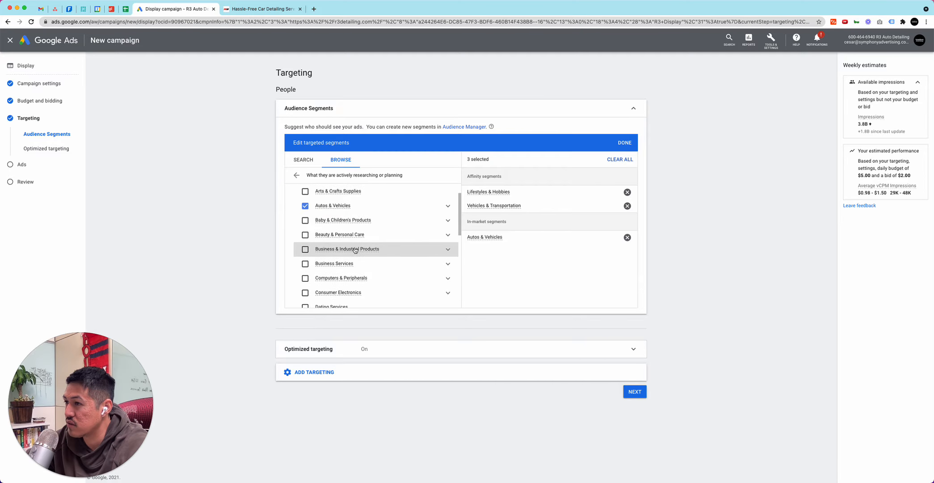
pyautogui.scroll(-7, 349, 255)
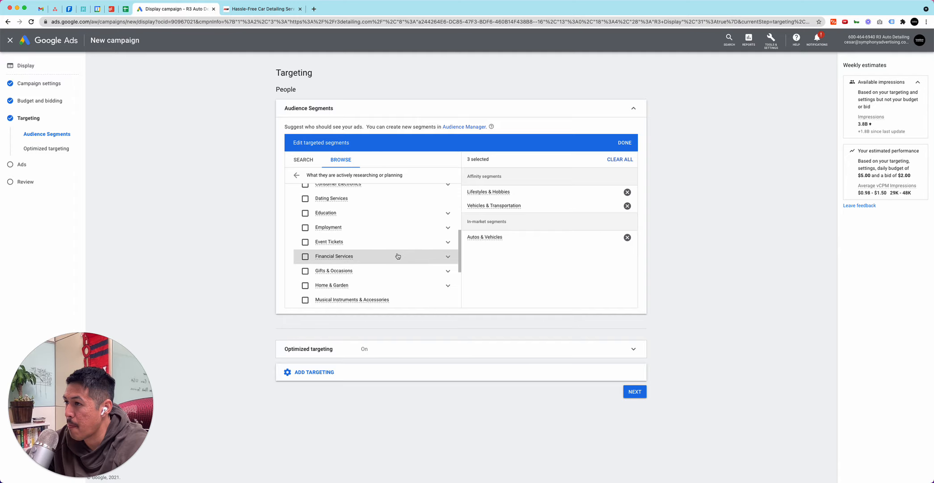
pyautogui.scroll(-3, 398, 252)
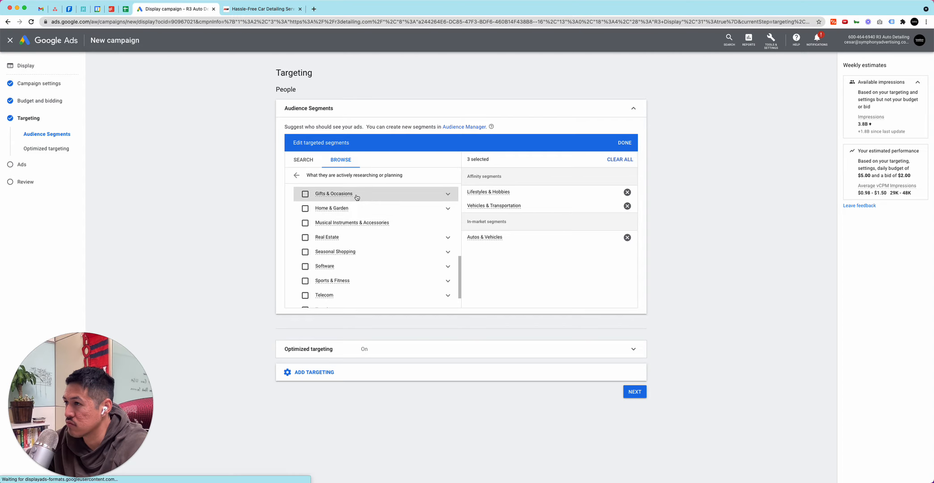
pyautogui.click(355, 194)
# Add the in-market segments Travel and Sports & Fitness to the targeted audience segments
pyautogui.scroll(-1, 365, 213)
pyautogui.scroll(-1, 364, 214)
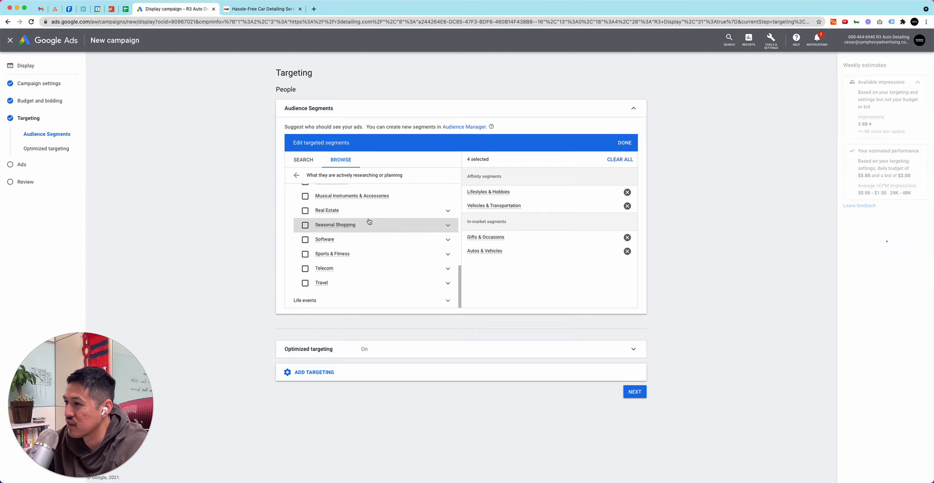
pyautogui.click(347, 282)
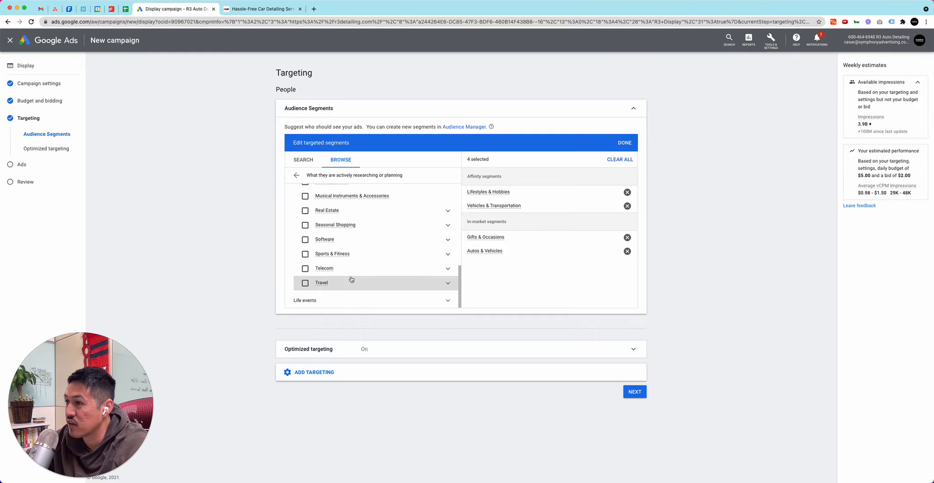
pyautogui.scroll(1, 349, 269)
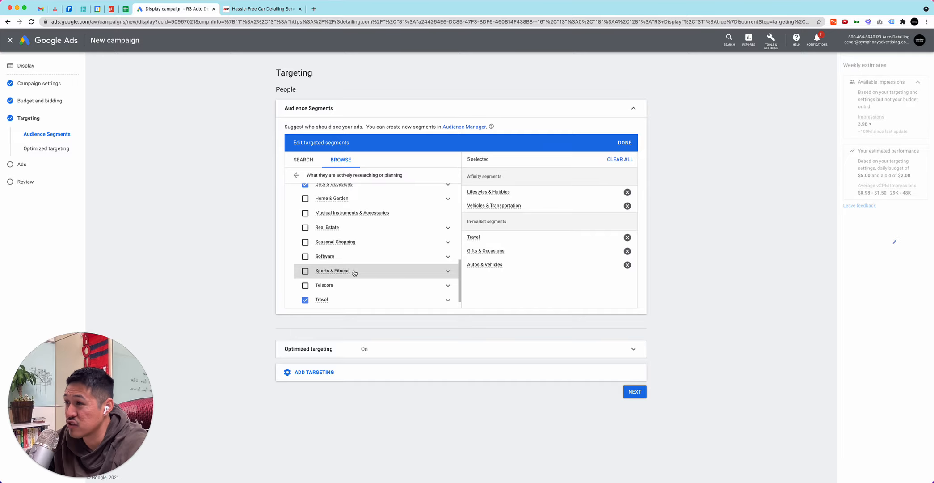
pyautogui.click(354, 270)
# Add the in-market segments Real Estate and Baby & Children's Products to the targeted audience segments
pyautogui.scroll(2, 358, 269)
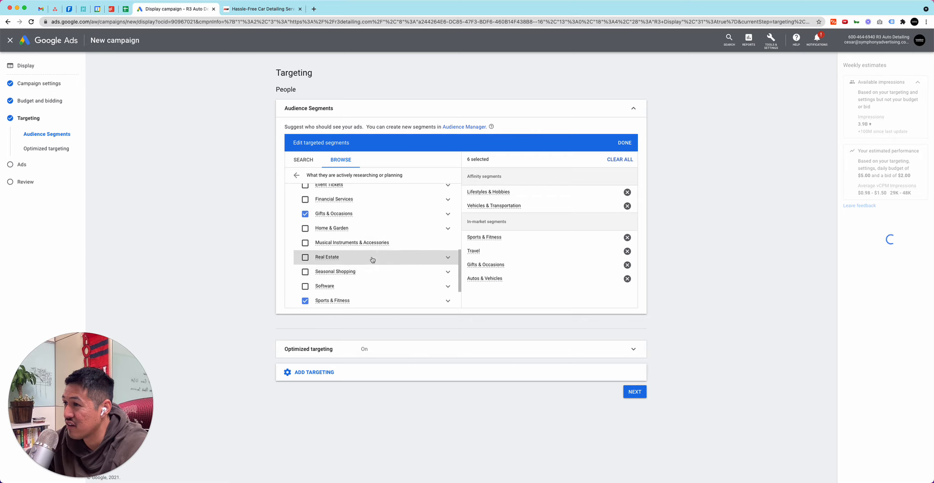
pyautogui.scroll(3, 372, 260)
pyautogui.scroll(-3, 356, 271)
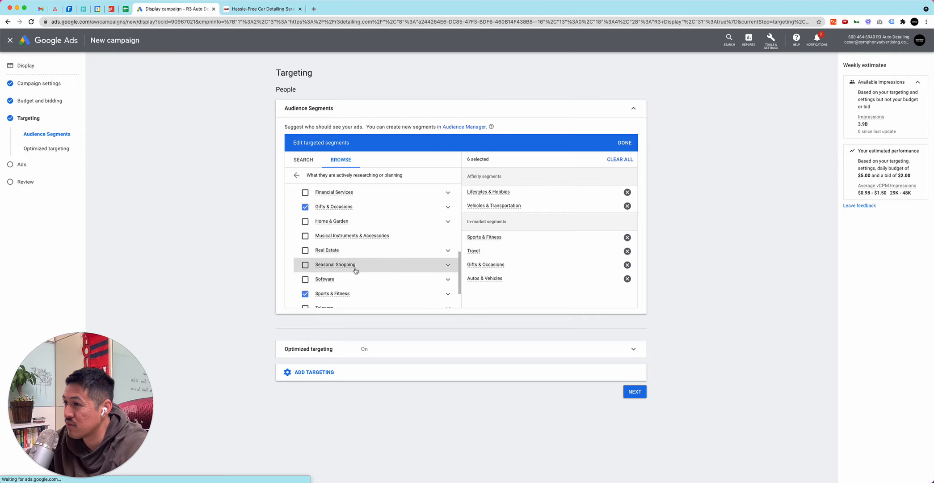
pyautogui.click(355, 251)
pyautogui.scroll(3, 355, 255)
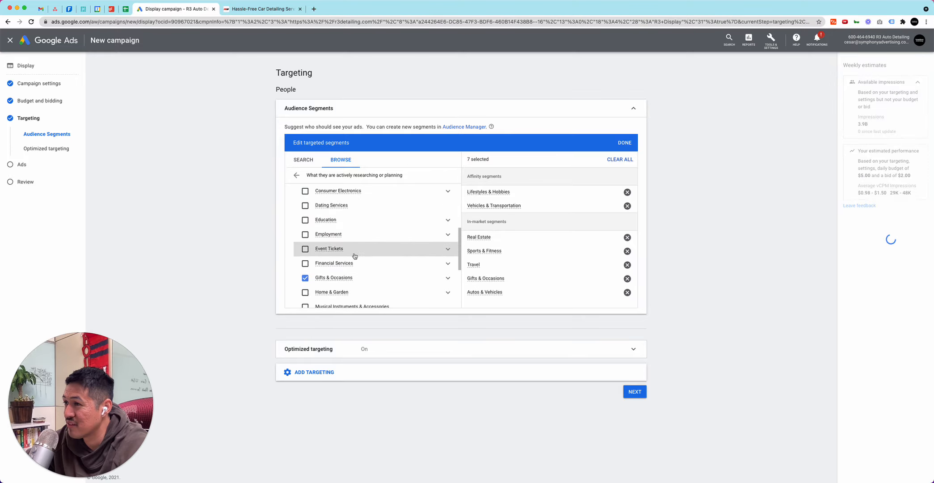
pyautogui.scroll(5, 354, 256)
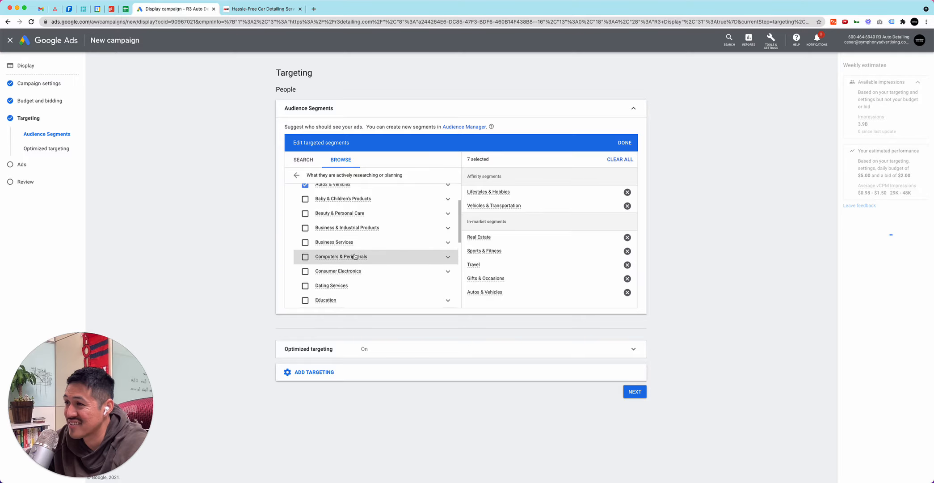
pyautogui.scroll(3, 354, 256)
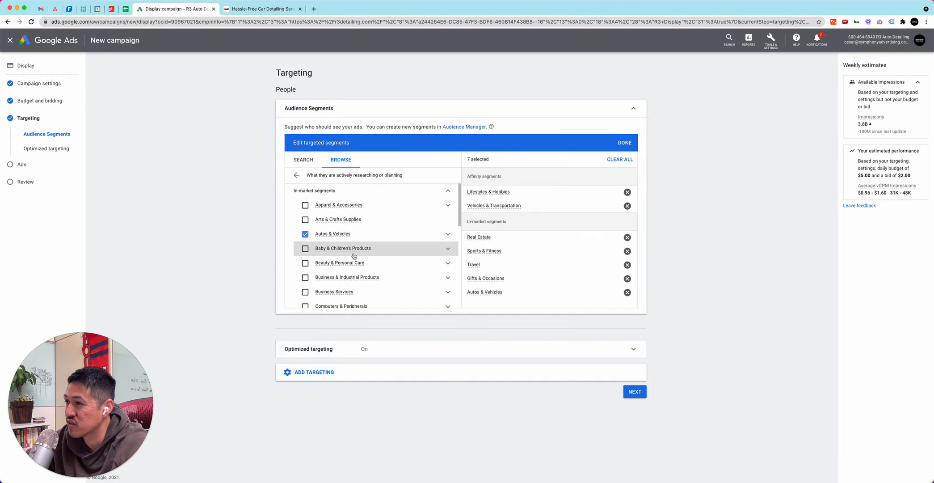
pyautogui.click(354, 255)
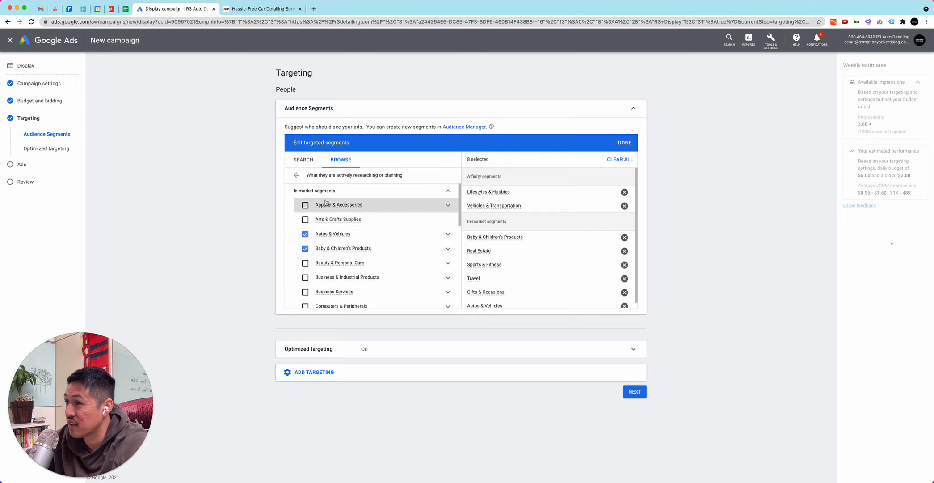
# From the segments of people who interacted with the business, add the website visitor lists All converters and All visitors (Google Ads)
pyautogui.click(296, 175)
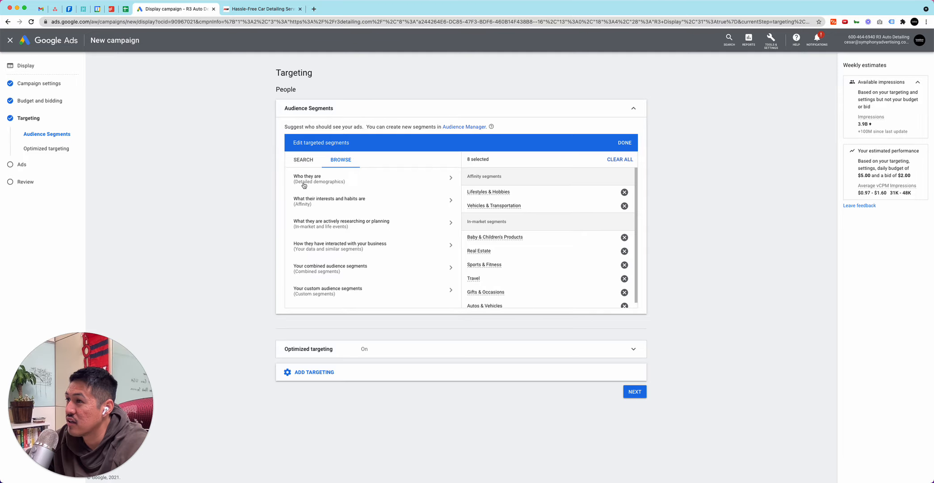
pyautogui.click(345, 248)
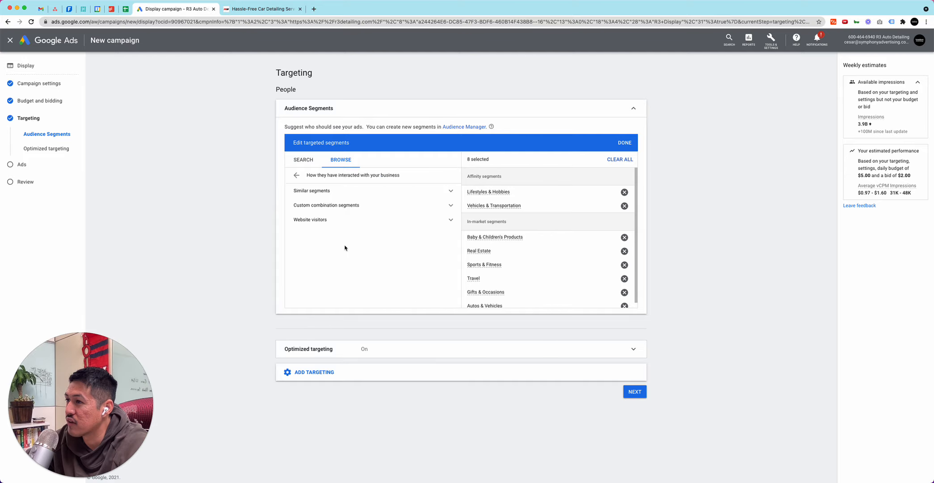
pyautogui.click(322, 220)
pyautogui.moveTo(325, 249)
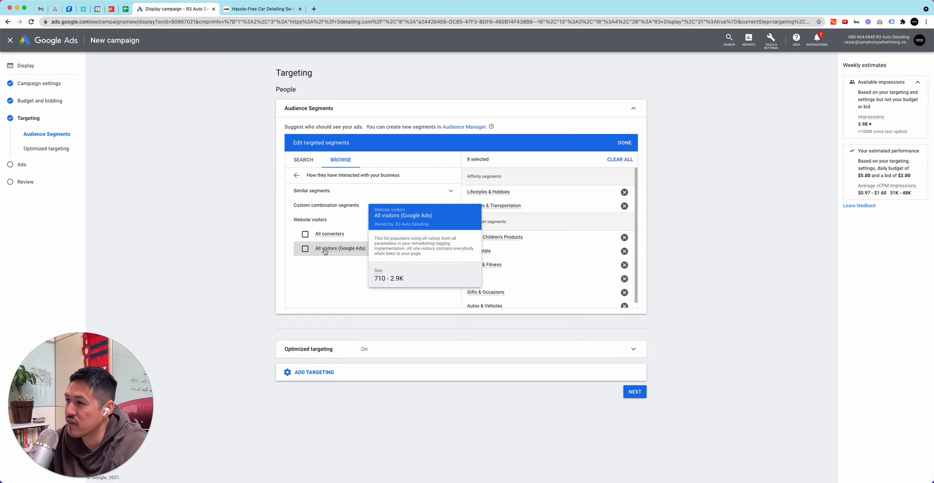
pyautogui.click(305, 234)
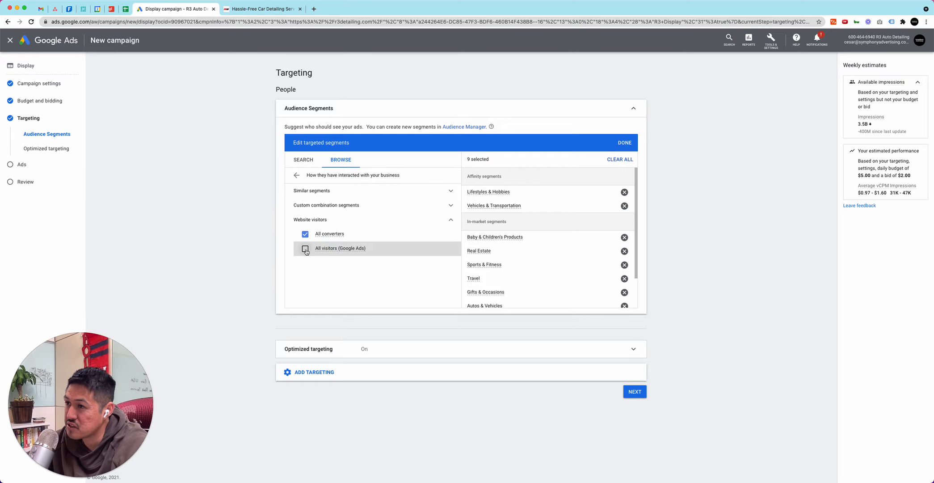
pyautogui.click(305, 249)
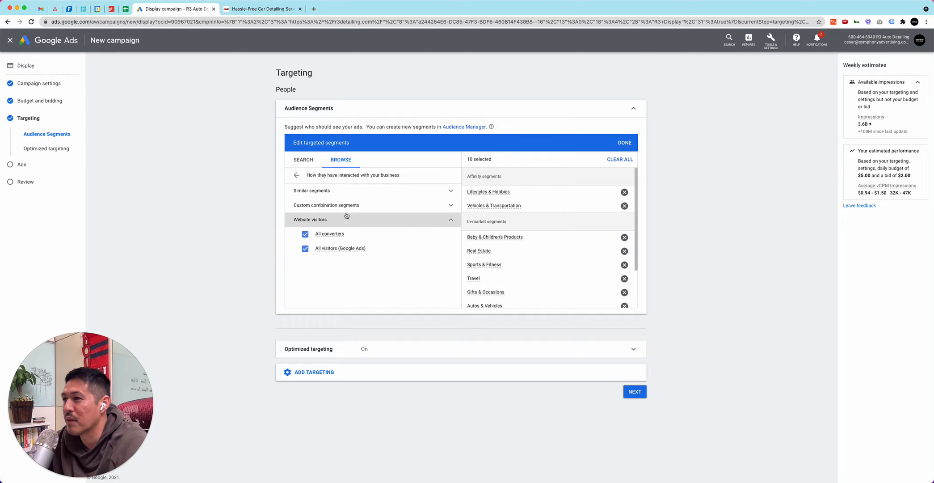
# Check the custom audience segments and return to the audience category list
pyautogui.click(296, 176)
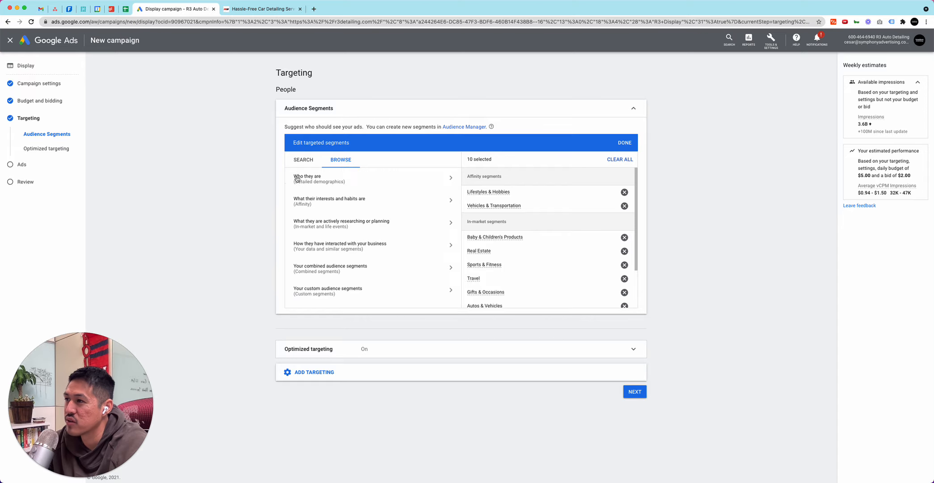
pyautogui.click(338, 290)
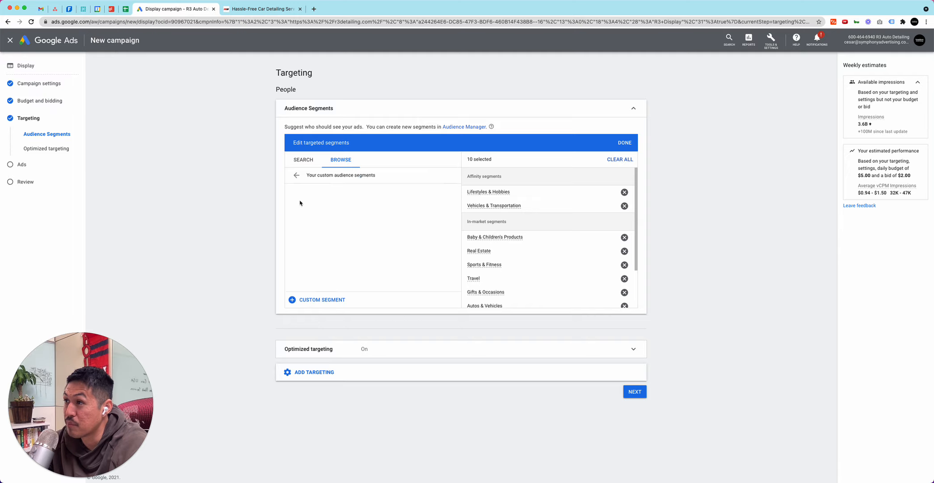
pyautogui.click(296, 176)
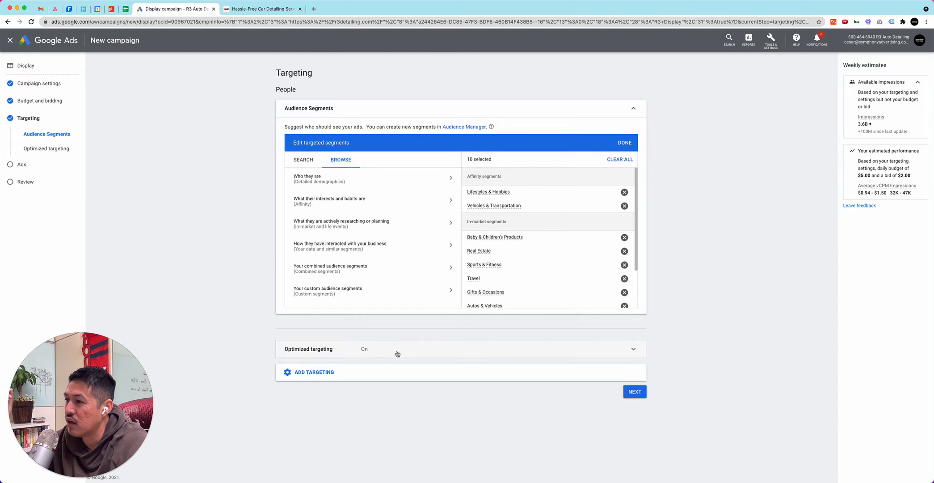
# Add demographics targeting to the ad group, keeping every gender, age, parental status and household income option selected
pyautogui.click(379, 375)
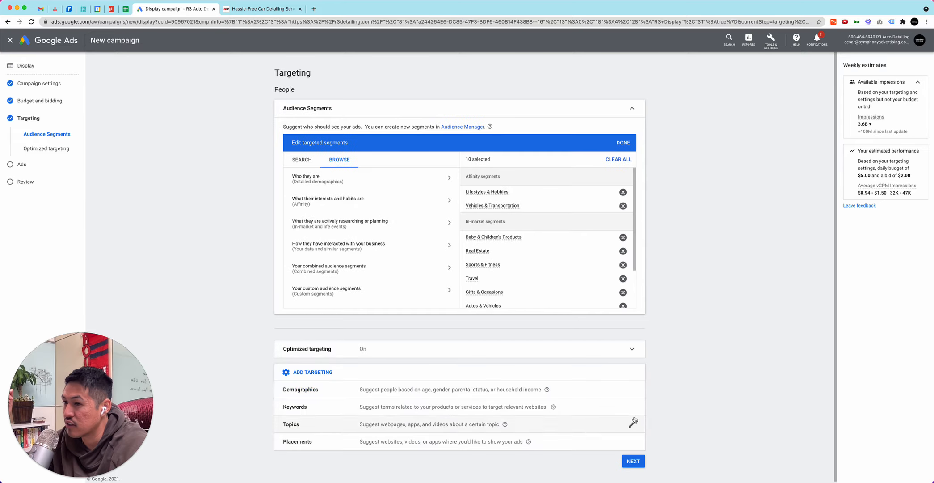
pyautogui.scroll(-1, 635, 412)
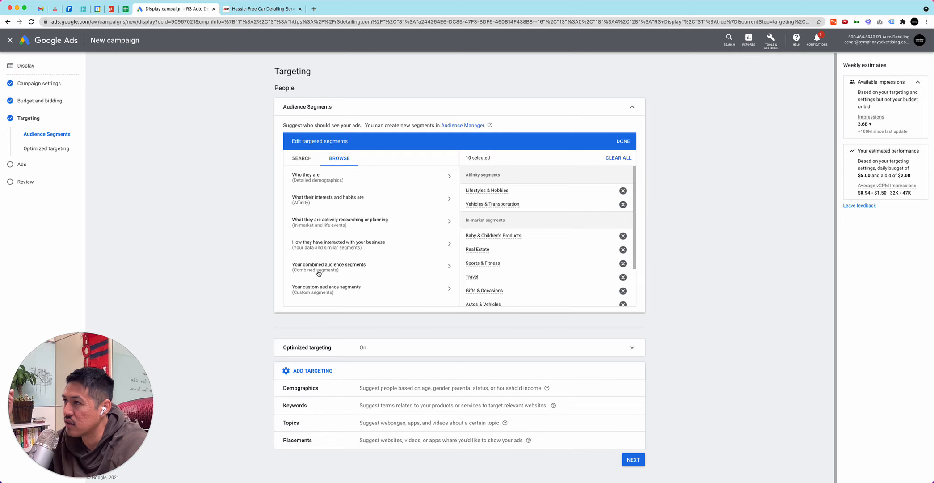
pyautogui.click(372, 388)
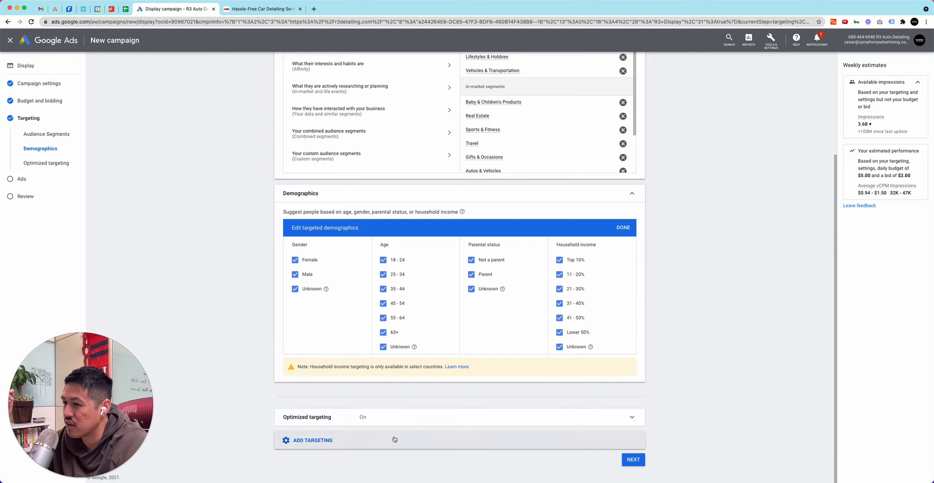
# Add keyword targeting with the suggested keywords auto car detailing, car detailing, auto detail and best car detail shop near me
pyautogui.scroll(-3, 410, 364)
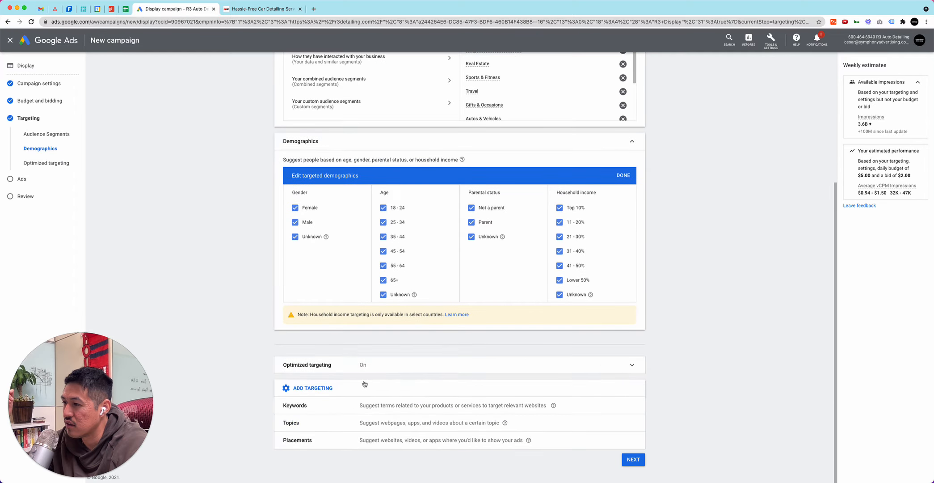
pyautogui.click(402, 408)
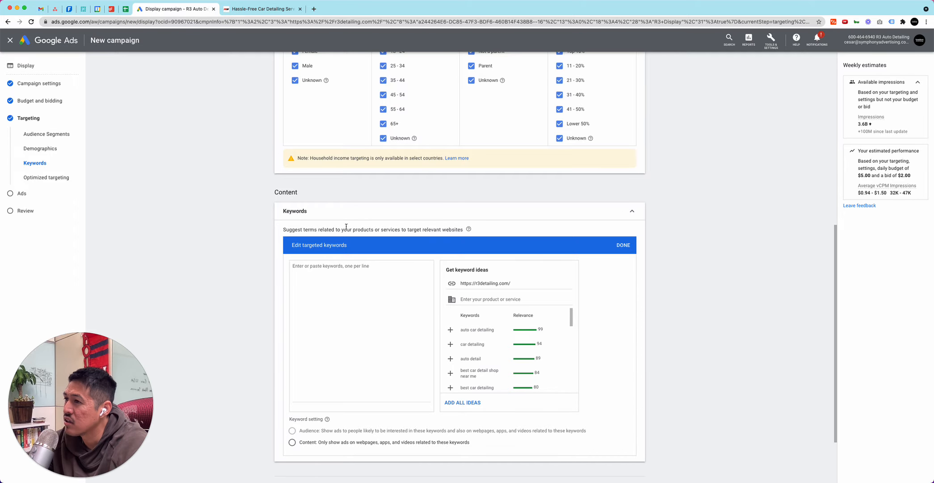
pyautogui.click(450, 330)
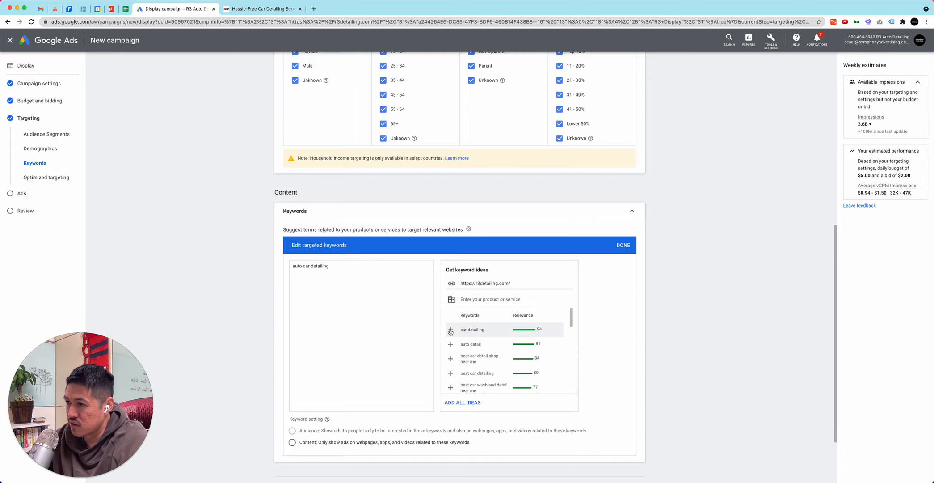
pyautogui.click(450, 329)
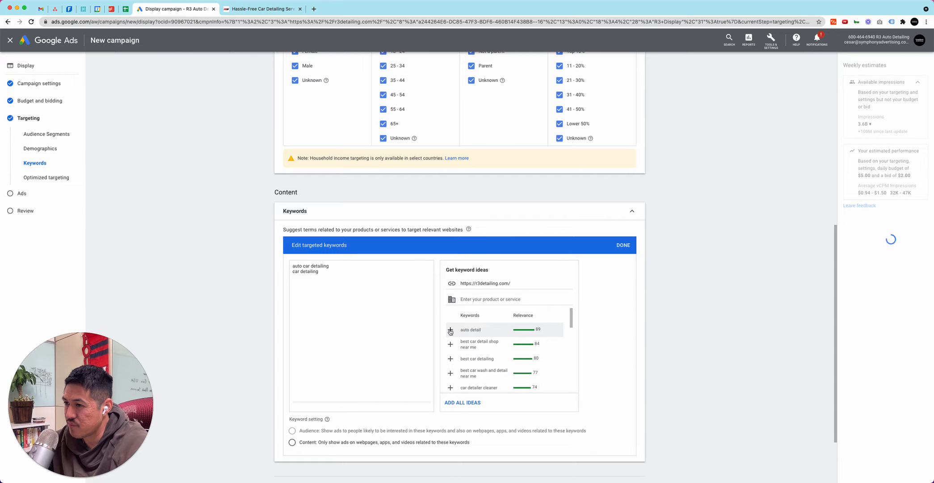
pyautogui.click(450, 329)
pyautogui.click(450, 329)
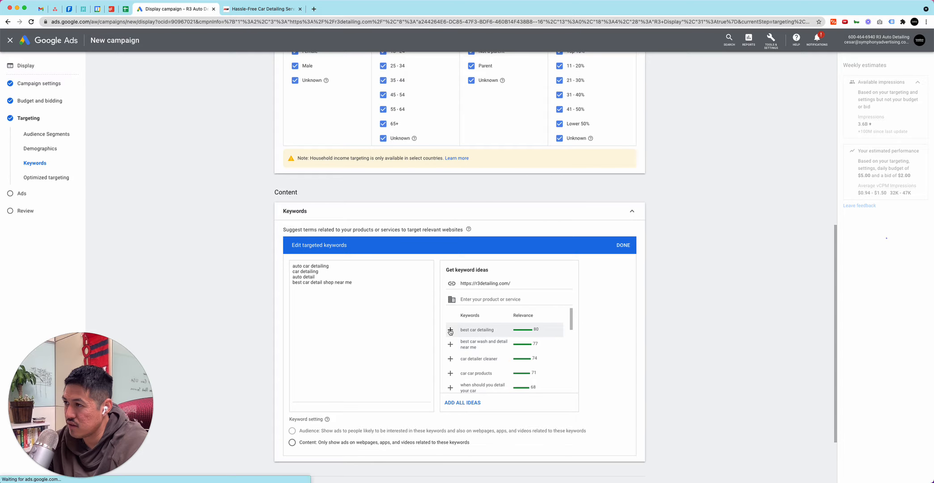
# Review the targeted keywords and the remaining keyword ideas, and show the other targeting types that can be added
pyautogui.scroll(-3, 411, 291)
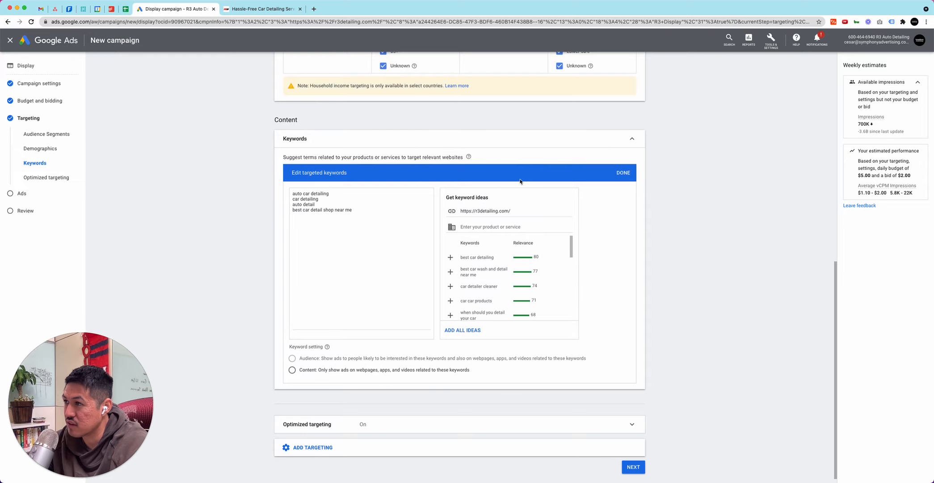
pyautogui.click(633, 139)
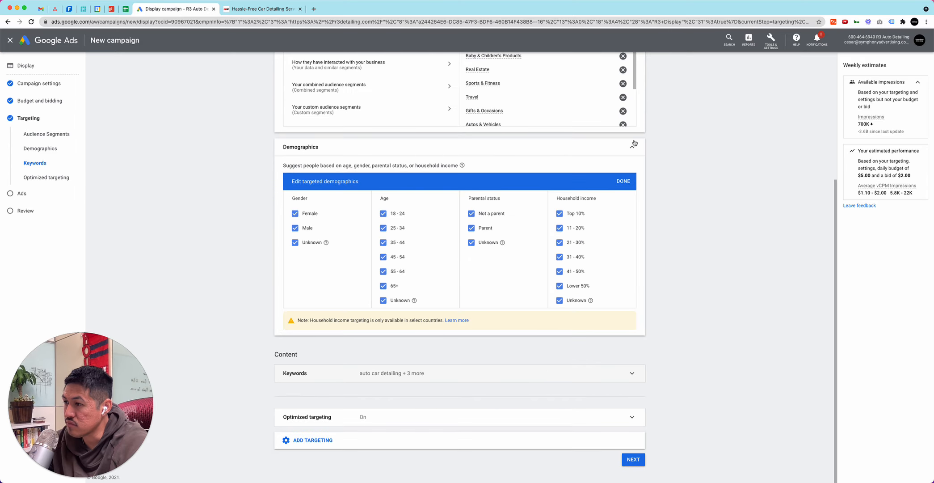
pyautogui.click(624, 379)
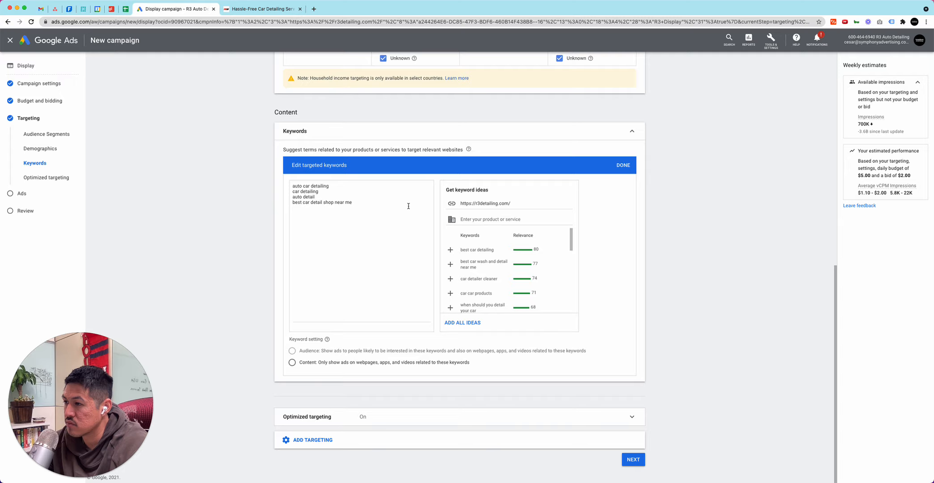
pyautogui.click(497, 444)
pyautogui.scroll(-5, 494, 268)
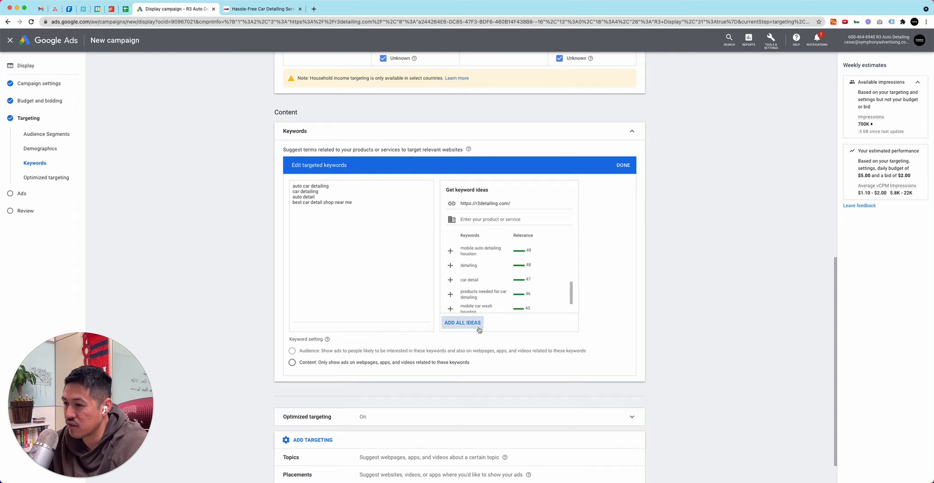
# Add topic targeting for Autos & Vehicles, Hobbies & Leisure, People & Society and Travel & Transportation
pyautogui.click(630, 456)
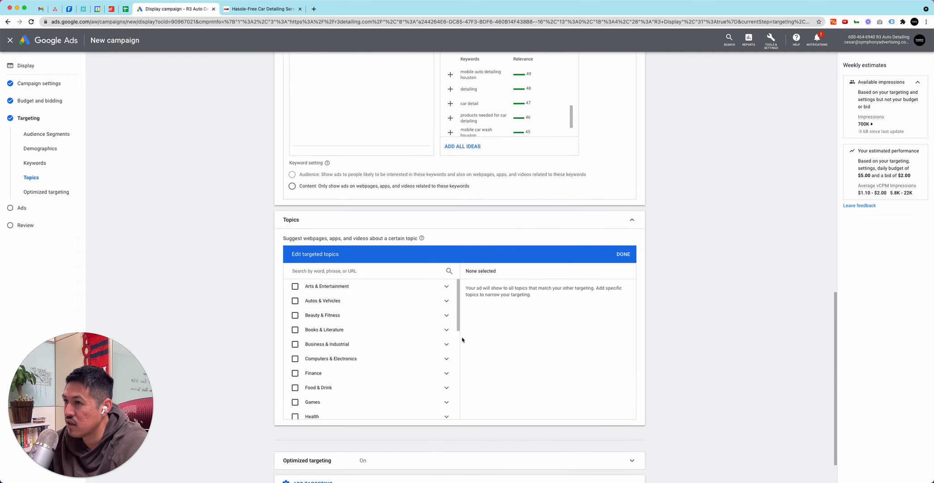
pyautogui.scroll(2, 461, 330)
pyautogui.scroll(-2, 431, 316)
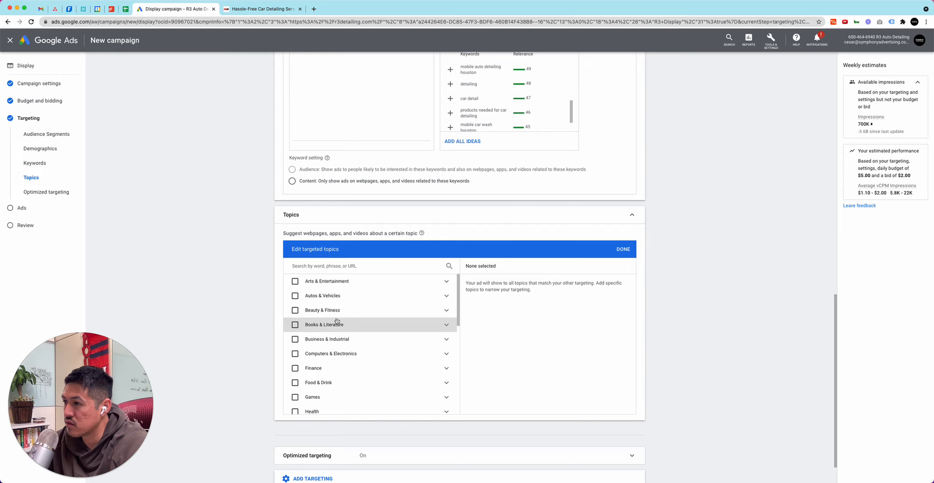
pyautogui.click(322, 295)
pyautogui.scroll(-3, 328, 324)
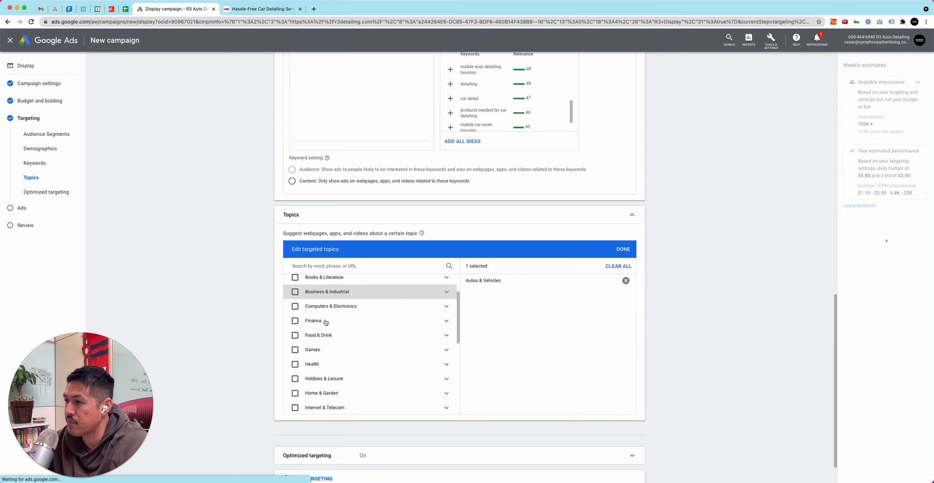
pyautogui.scroll(-2, 325, 322)
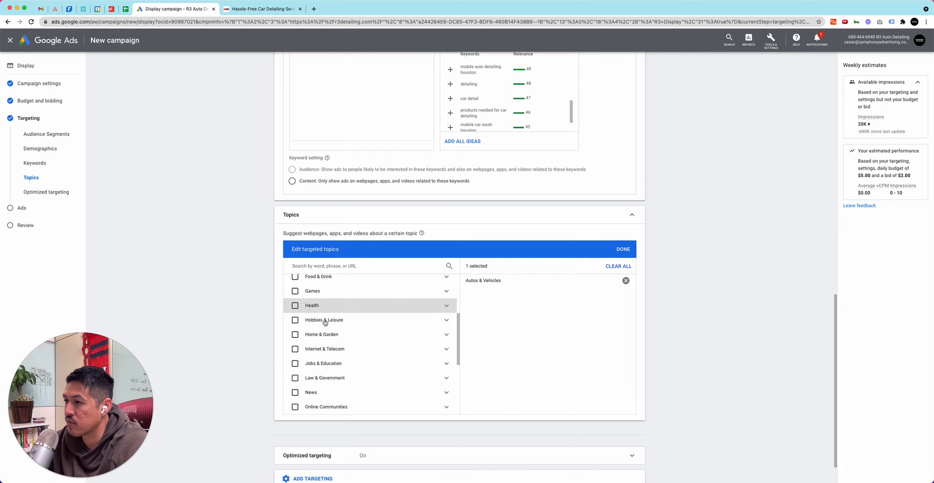
pyautogui.click(325, 321)
pyautogui.scroll(-3, 325, 322)
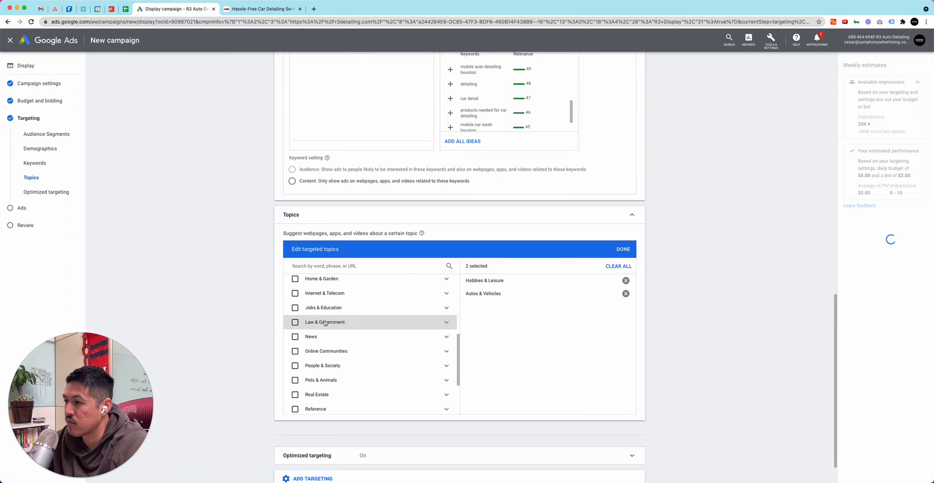
pyautogui.click(317, 344)
pyautogui.scroll(-4, 317, 346)
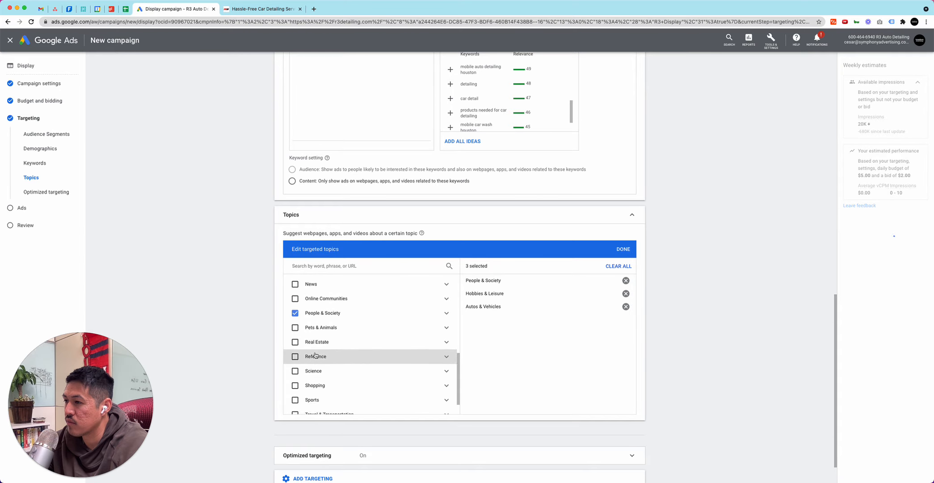
pyautogui.scroll(-1, 317, 349)
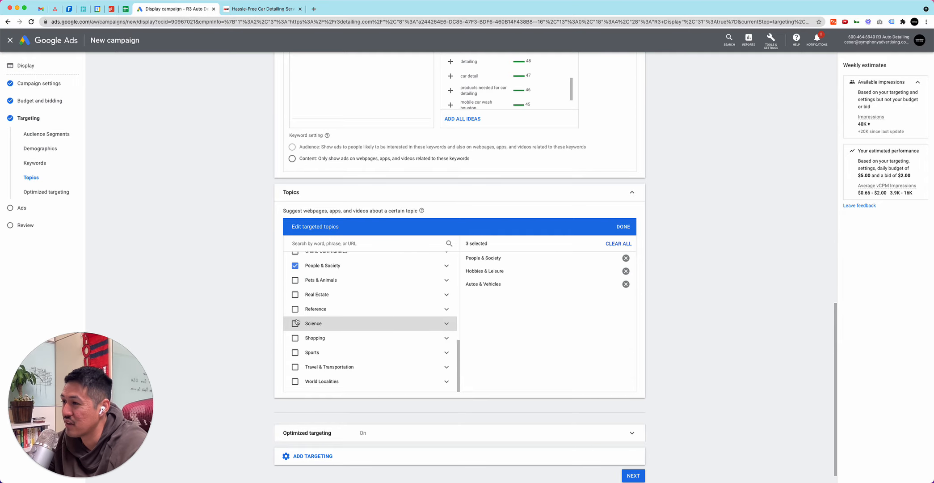
pyautogui.scroll(-1, 295, 353)
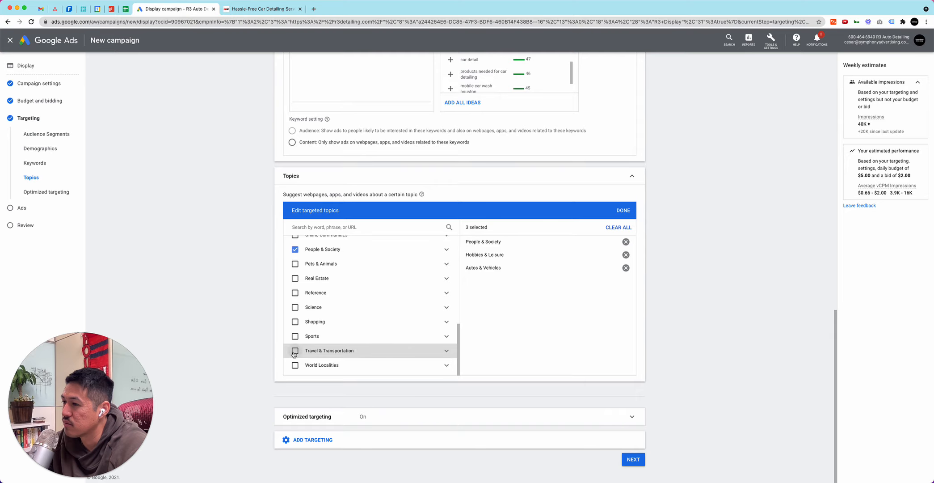
pyautogui.click(295, 351)
# Add placements targeting, check the website and YouTube video categories without selecting any placement, and continue to ad creation
pyautogui.click(341, 440)
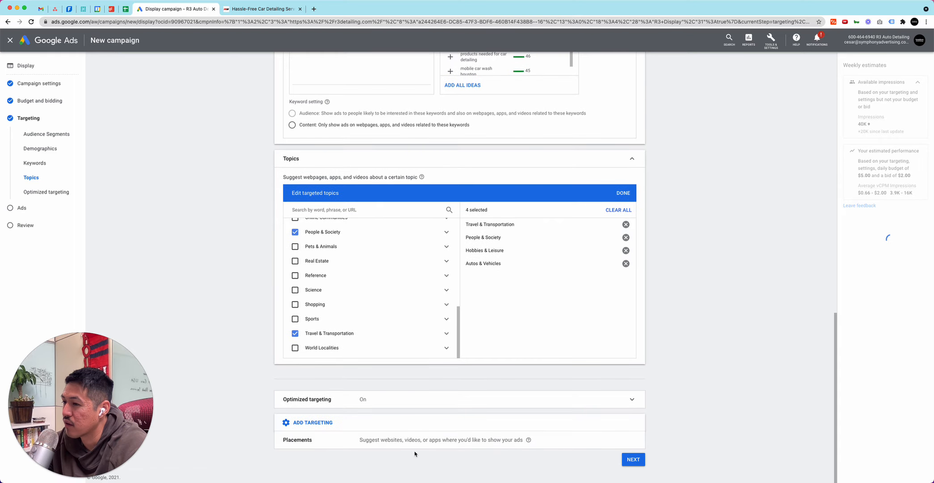
pyautogui.click(414, 442)
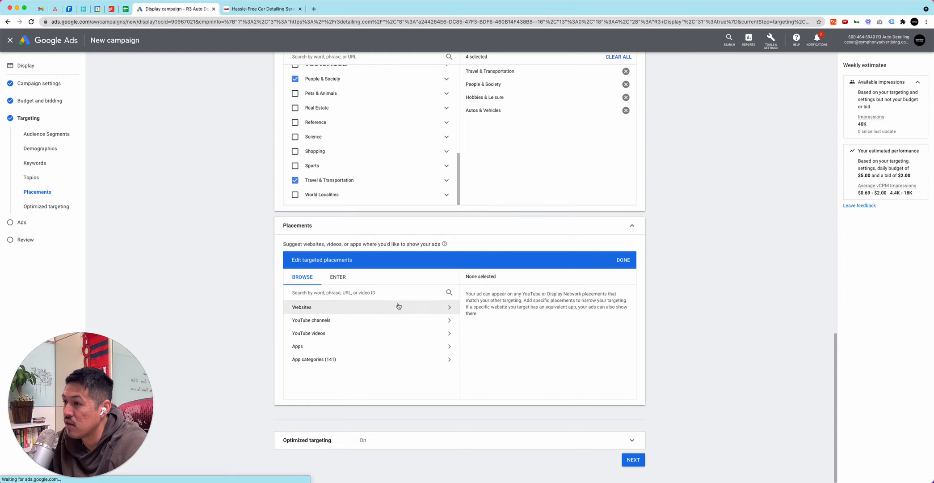
pyautogui.click(349, 309)
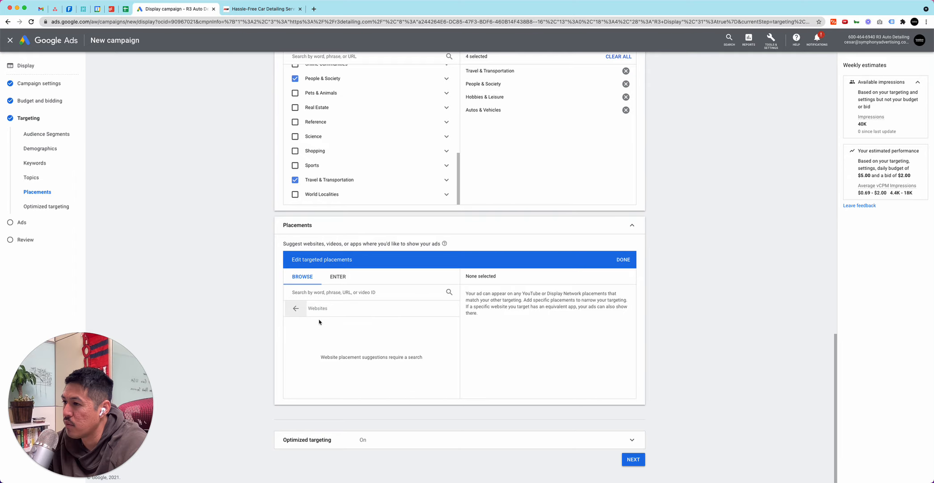
pyautogui.click(296, 308)
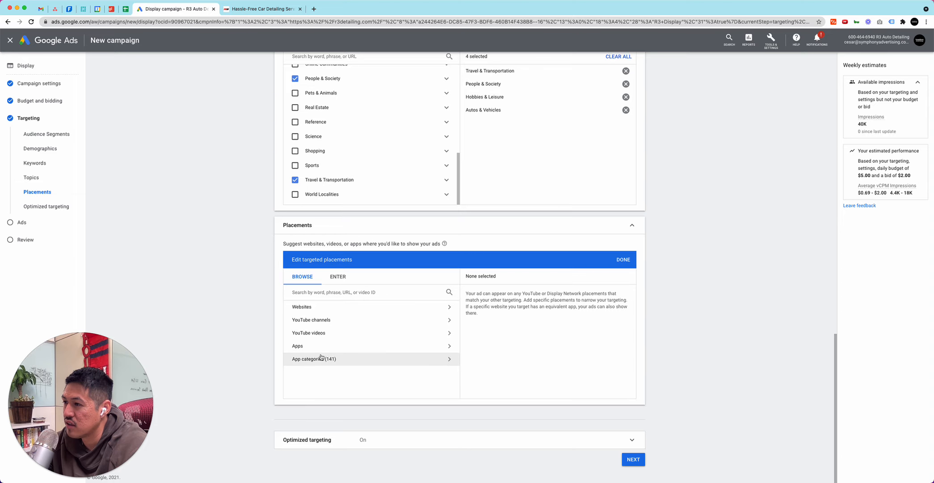
pyautogui.click(321, 335)
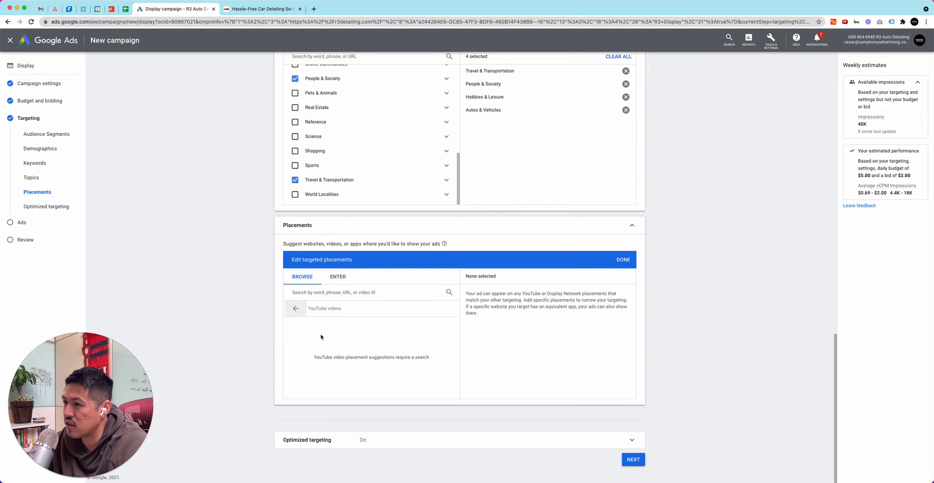
pyautogui.click(296, 308)
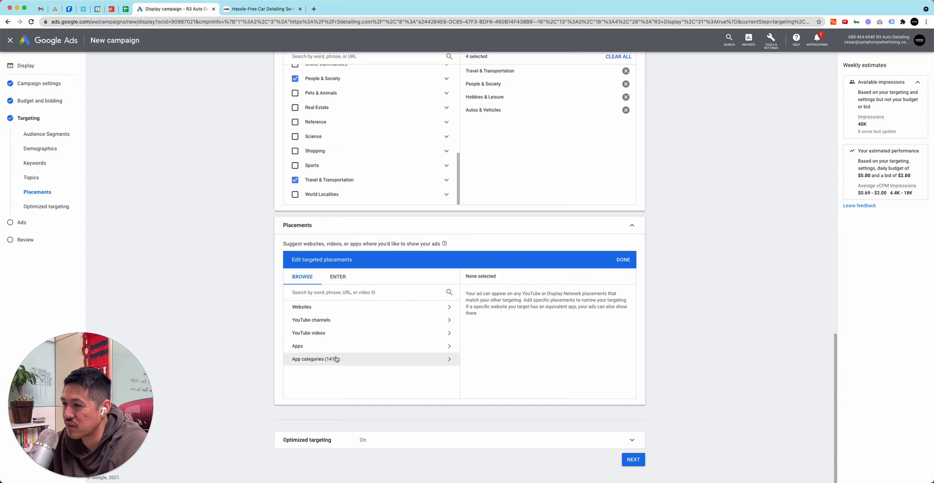
pyautogui.click(623, 259)
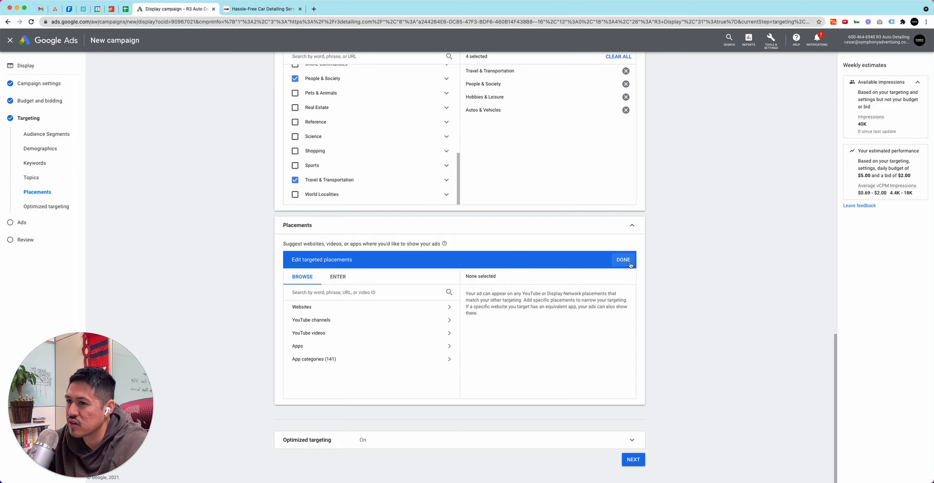
pyautogui.click(633, 459)
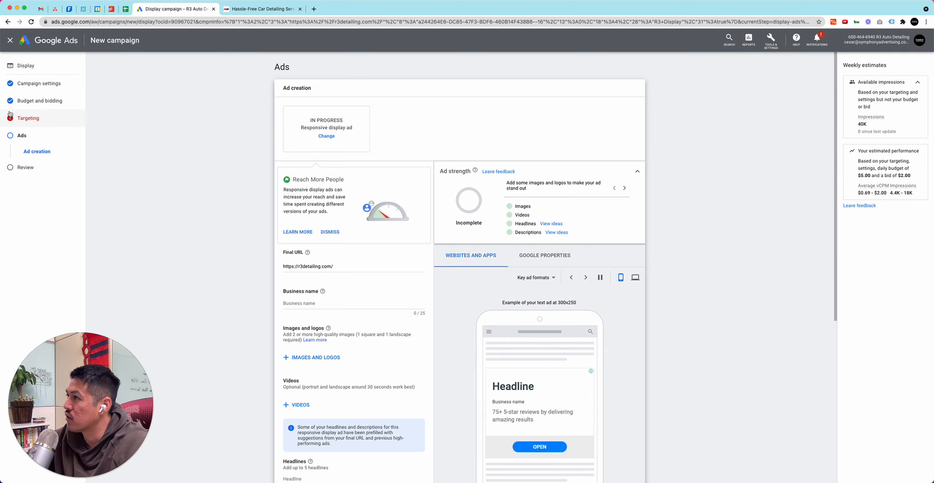
# Return to targeting, set the keyword setting to Content, showing ads only on related webpages, apps and videos, and continue to ad creation
pyautogui.click(28, 118)
pyautogui.scroll(-10, 233, 192)
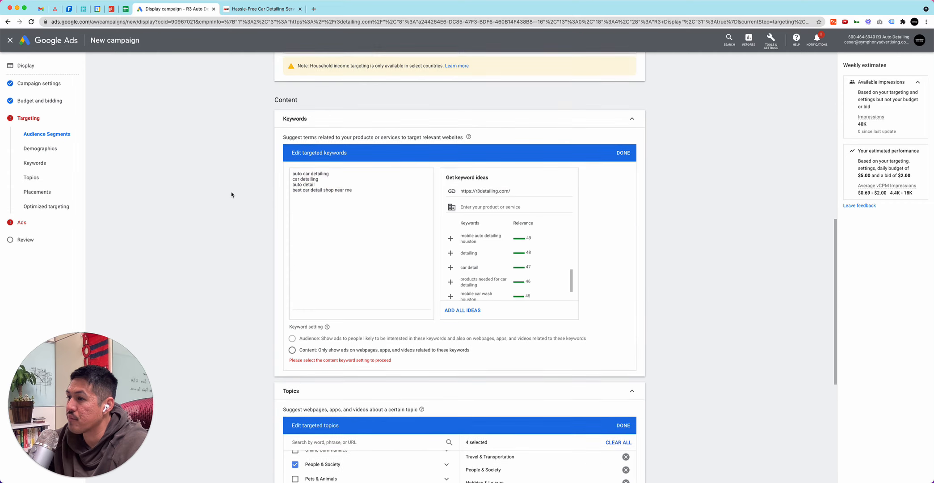
pyautogui.click(293, 280)
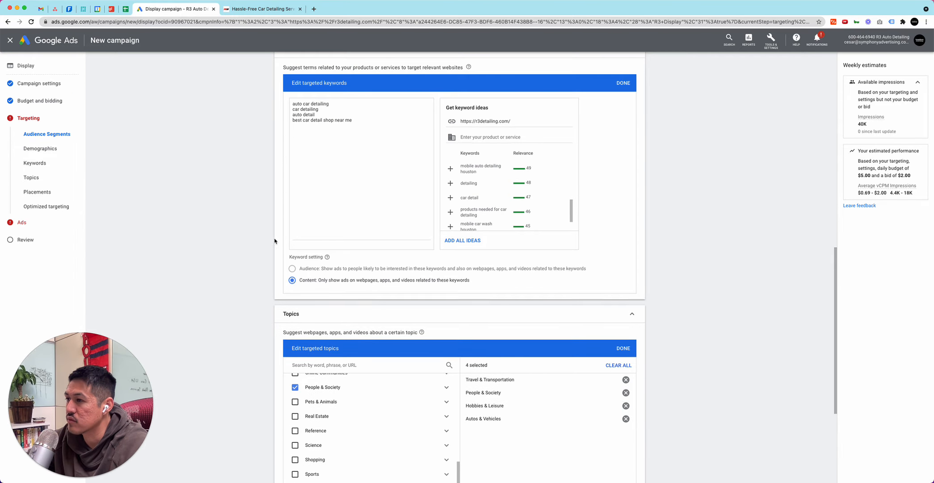
pyautogui.scroll(-5, 273, 237)
pyautogui.click(633, 460)
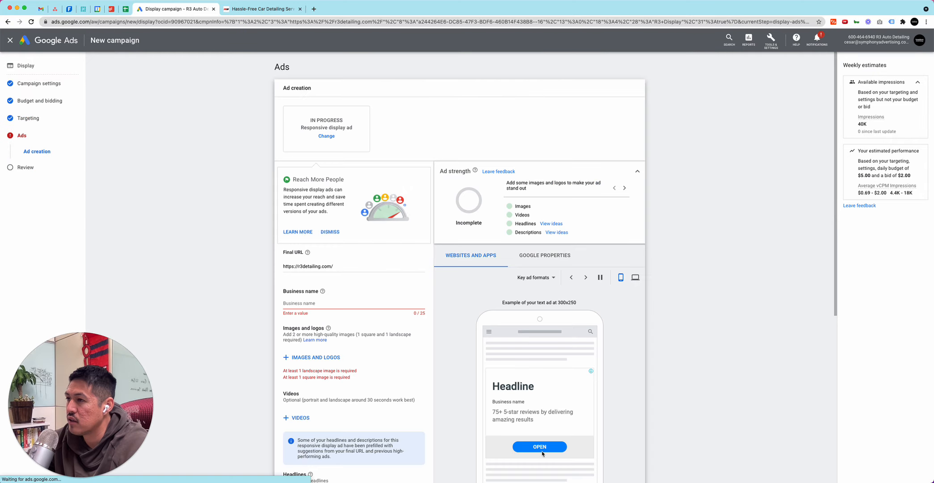
# Enter R3 Auto Detailing as the business name of the responsive display ad
pyautogui.click(303, 304)
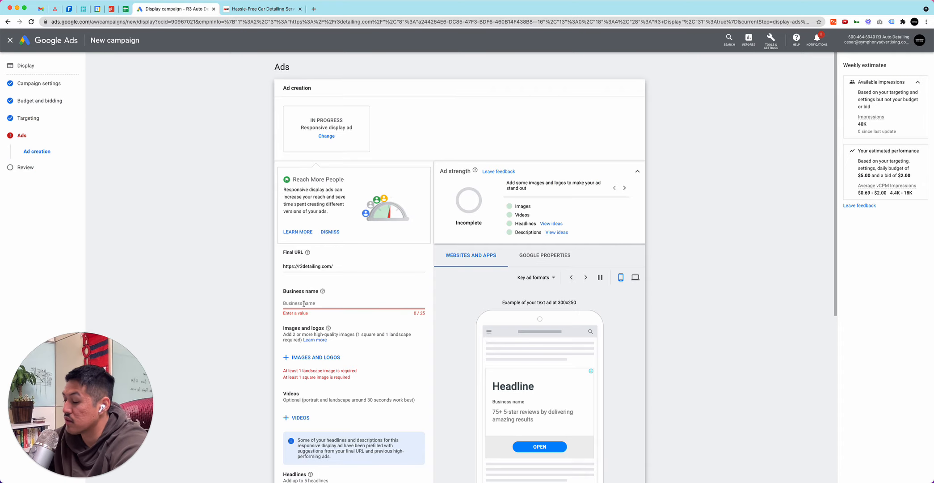
pyautogui.write('R3 Auto Detailing')
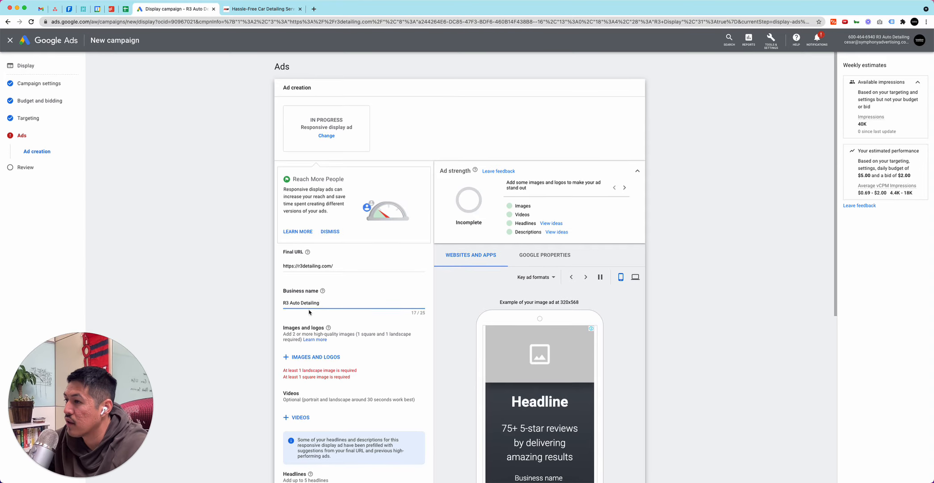
# Add the 192 × 192 R3 website image as a 1:1 logo and the soapy car under the canopy as an image in 1.91:1 and 1:1
pyautogui.scroll(-1, 313, 357)
pyautogui.click(313, 339)
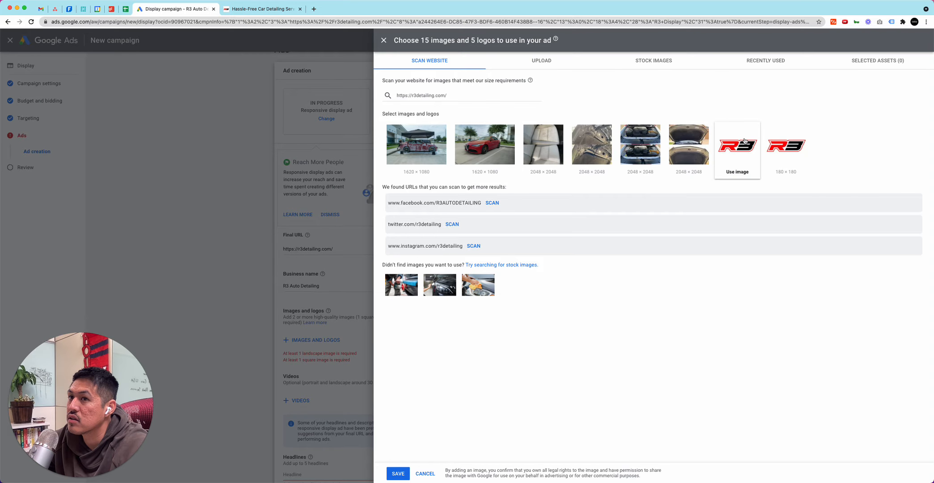
pyautogui.click(738, 172)
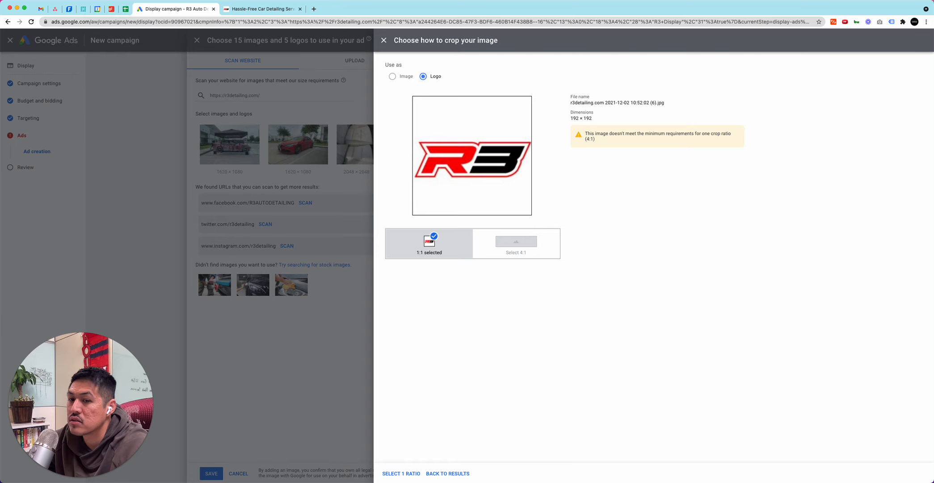
pyautogui.click(401, 473)
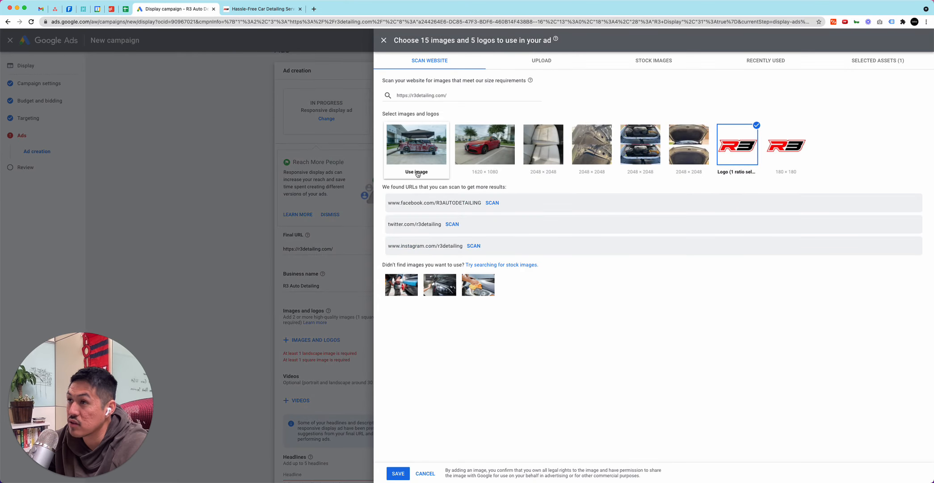
pyautogui.click(416, 171)
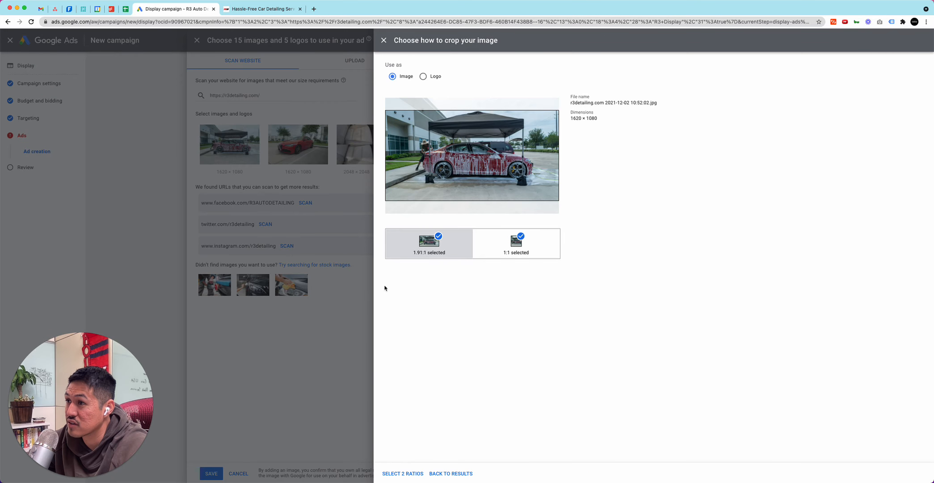
pyautogui.click(402, 473)
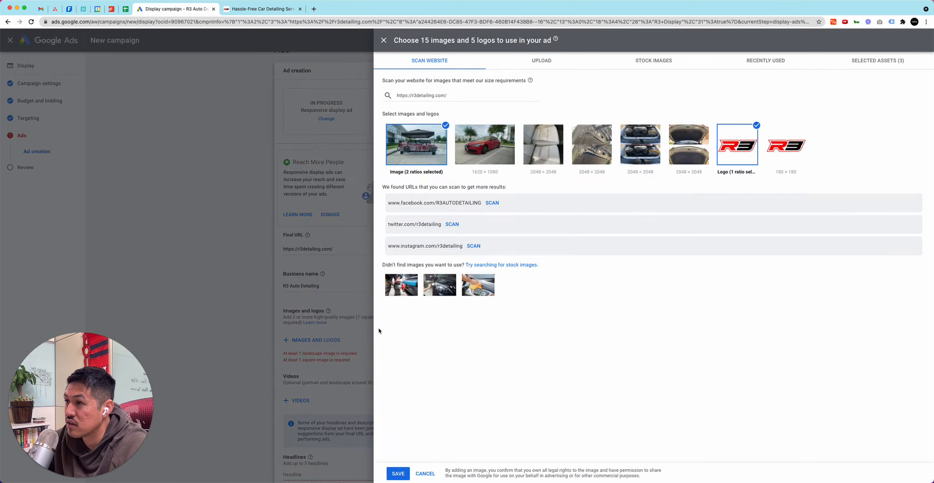
# Scan the r3detailing Instagram page and add the foamy red wheel close-up, the foam-covered red car and the black car front as 1:1 images
pyautogui.click(476, 247)
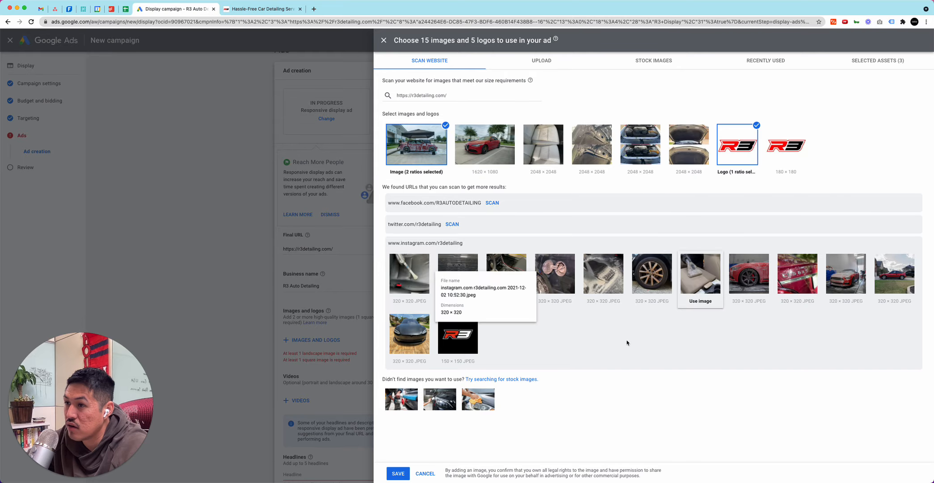
pyautogui.click(744, 279)
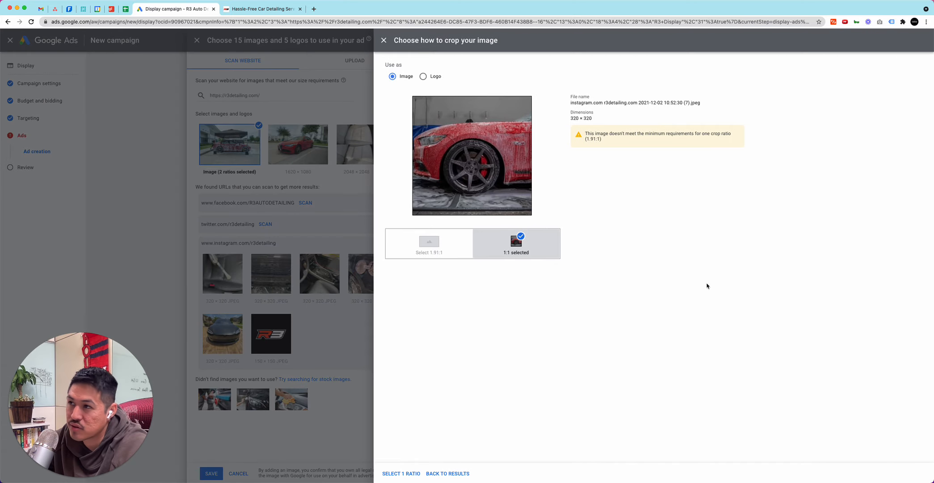
pyautogui.click(413, 473)
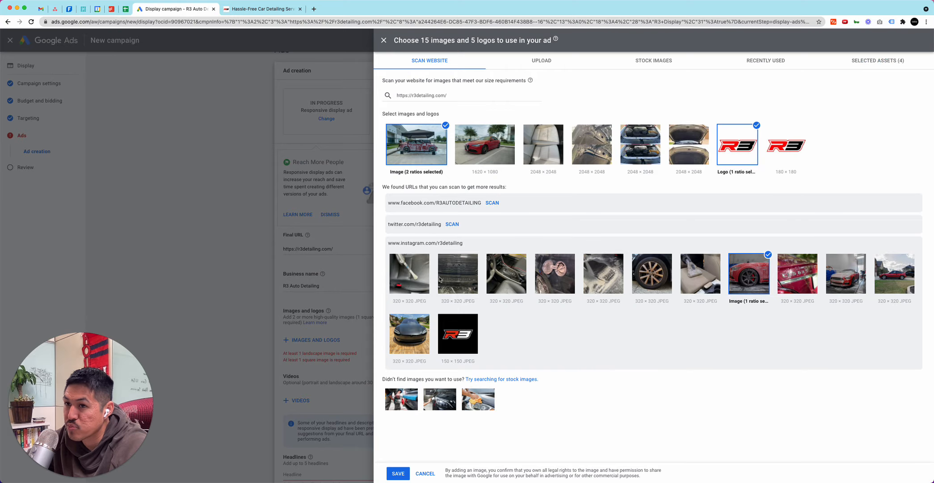
pyautogui.click(840, 278)
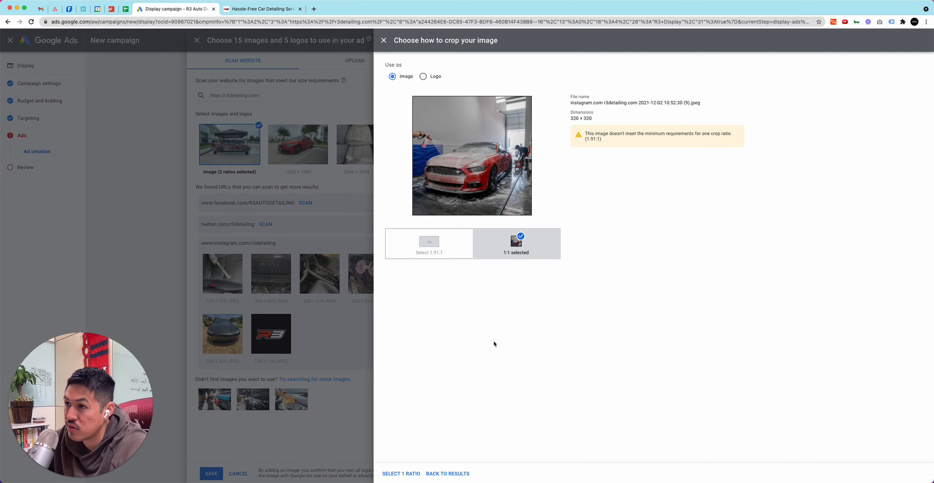
pyautogui.click(393, 473)
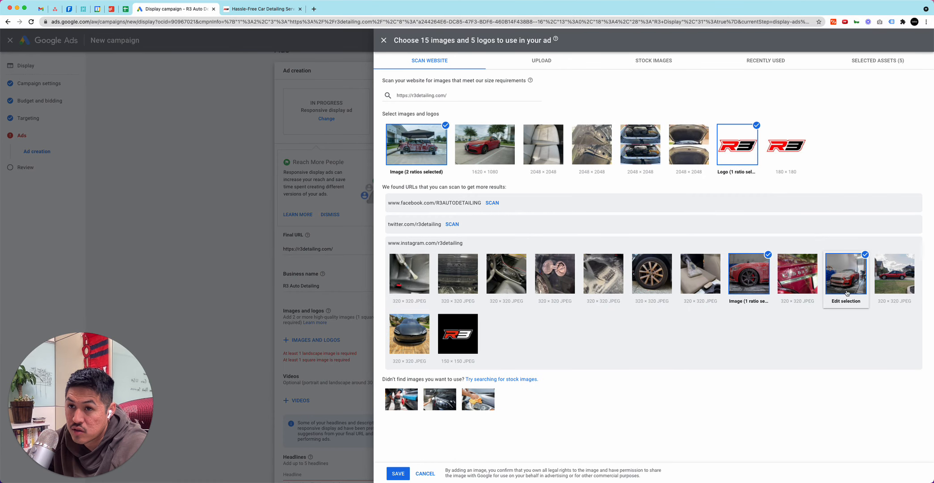
pyautogui.click(894, 280)
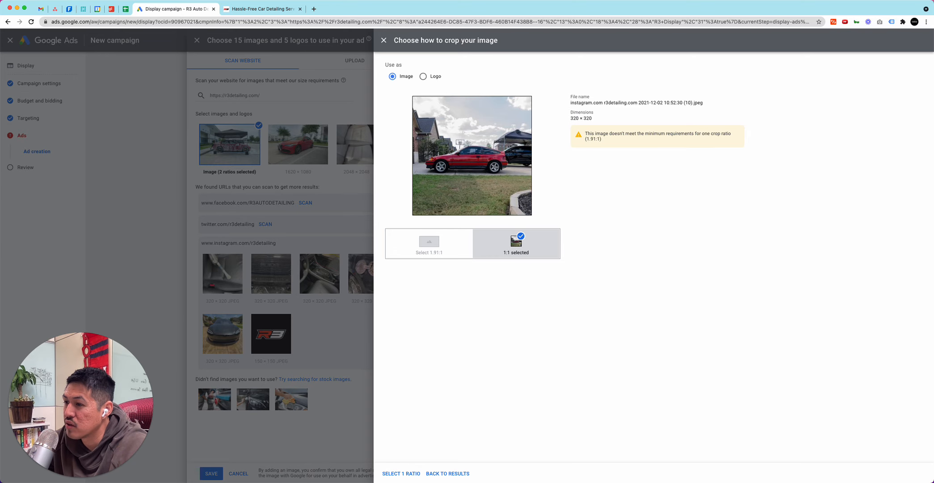
pyautogui.click(436, 474)
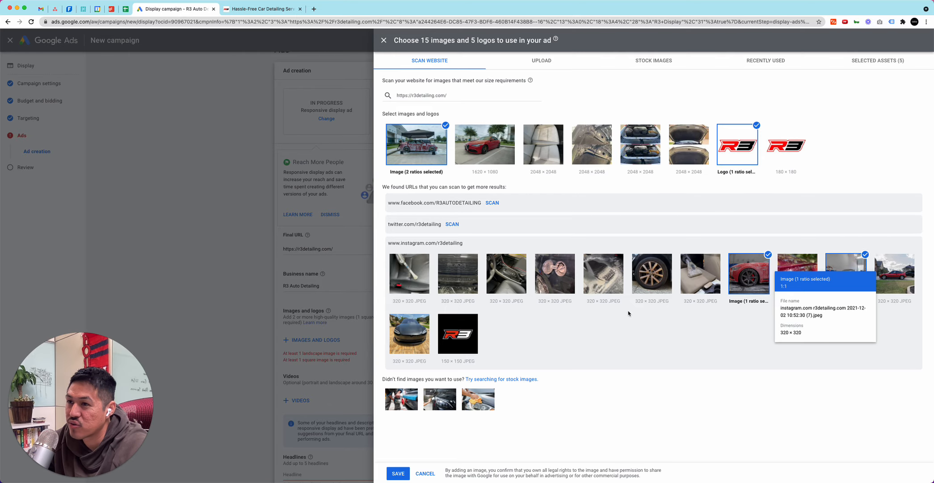
pyautogui.click(407, 343)
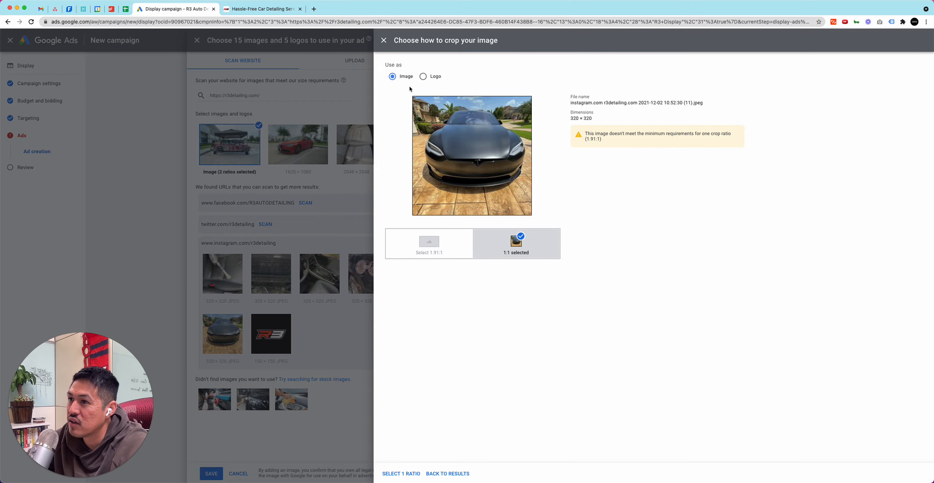
pyautogui.click(407, 473)
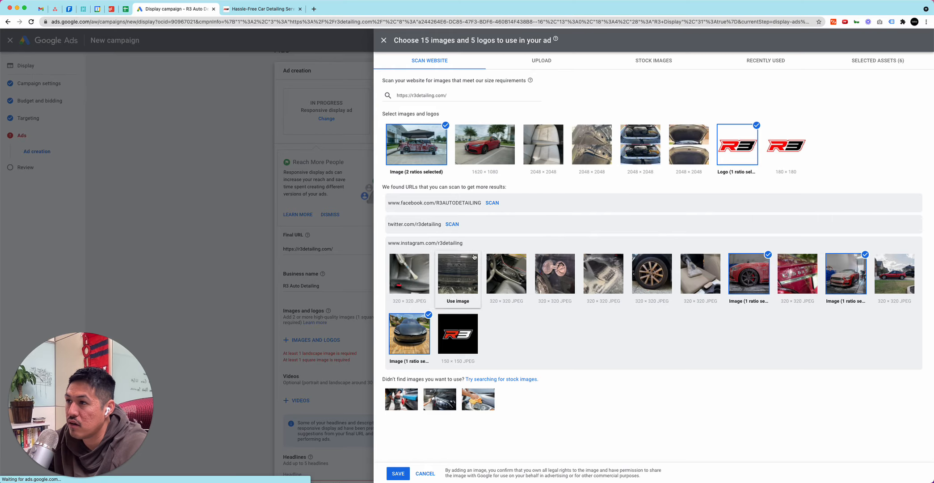
# Try to scan the R3AUTODETAILING Facebook page for additional ad images
pyautogui.click(492, 202)
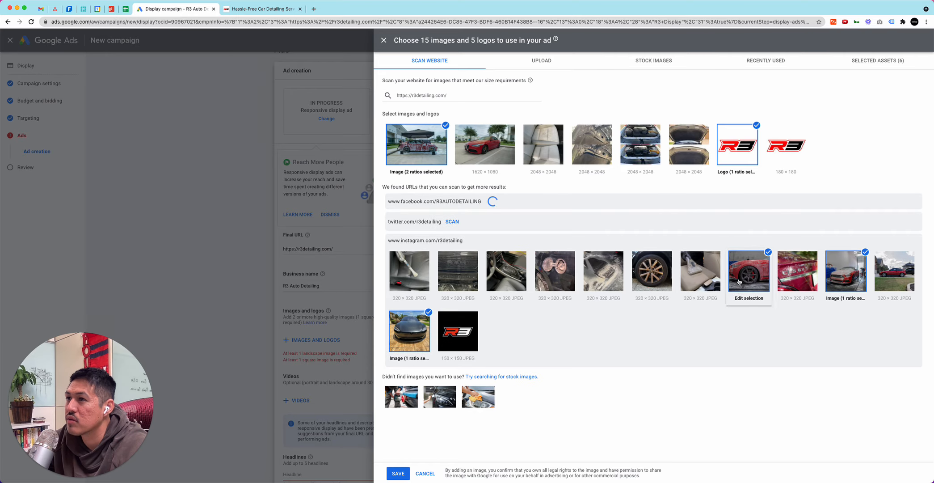
pyautogui.click(416, 96)
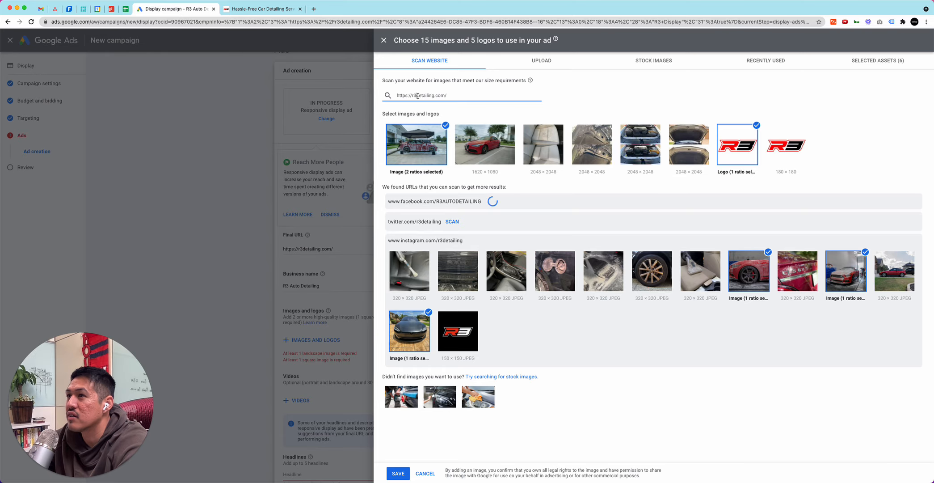
pyautogui.tripleClick(417, 96)
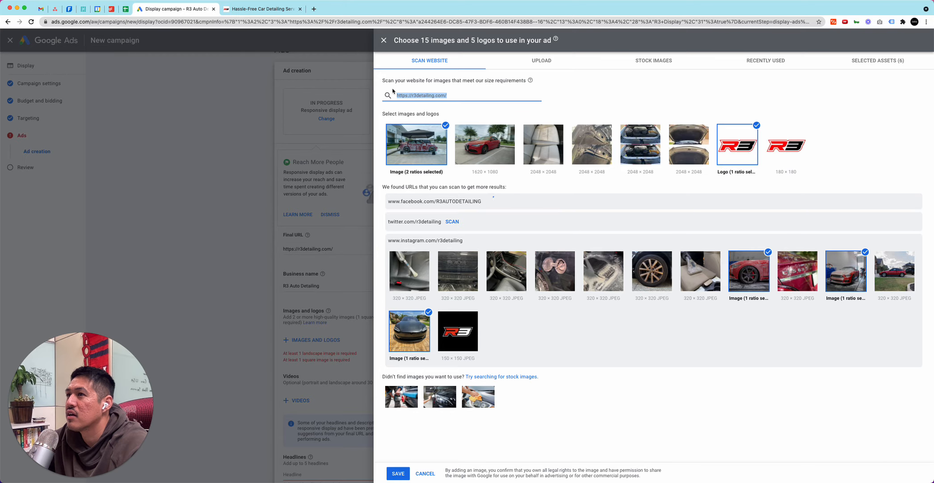
pyautogui.click(393, 90)
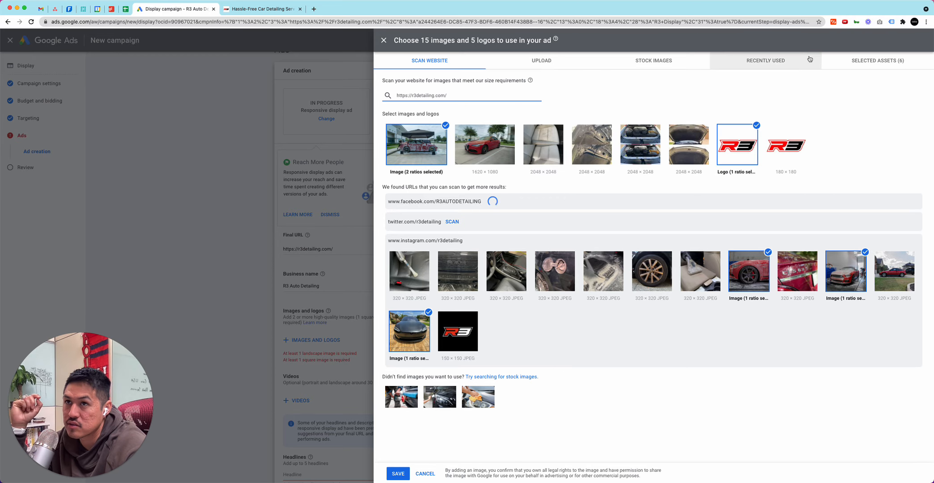
# Add the recently used cup holder photo as a 1.91:1 image and save the selected images and logos to the ad
pyautogui.click(539, 67)
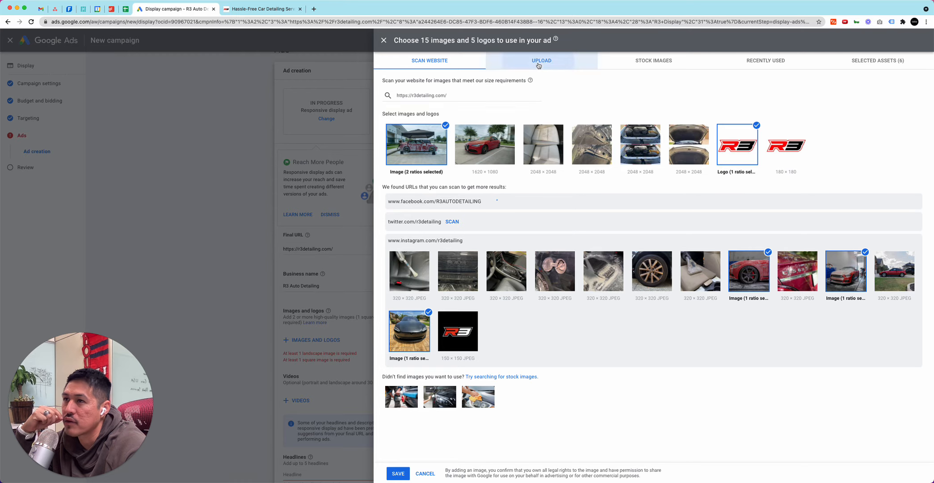
pyautogui.click(652, 62)
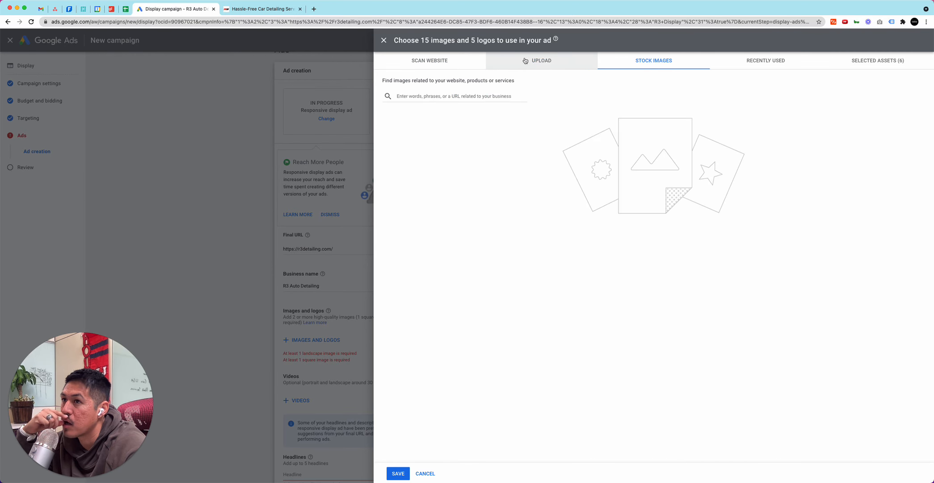
pyautogui.click(713, 62)
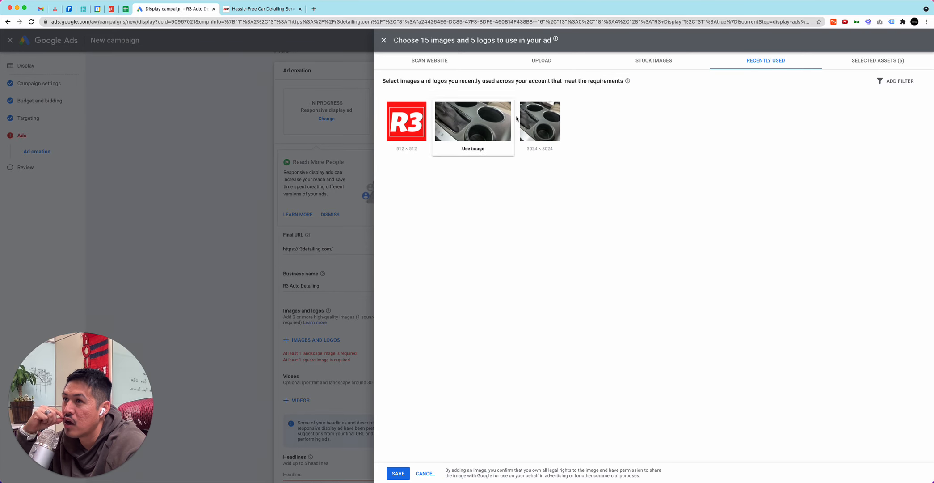
pyautogui.click(450, 121)
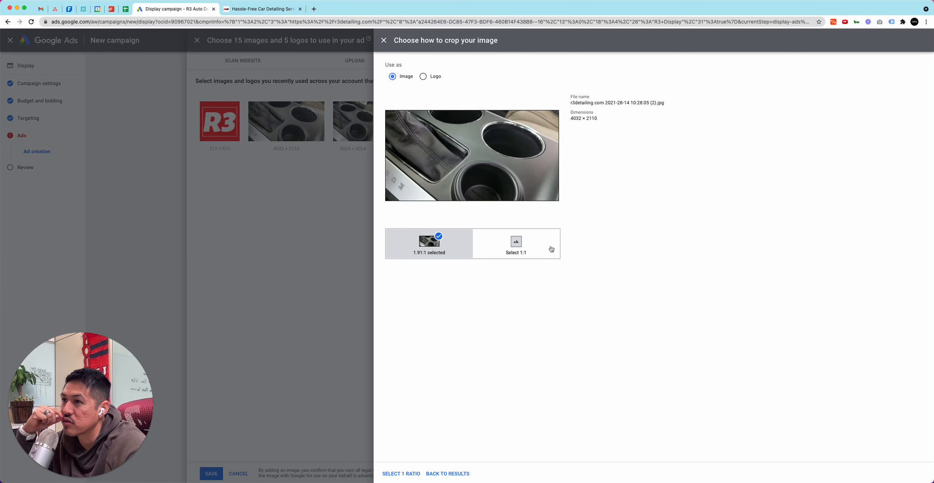
pyautogui.click(448, 473)
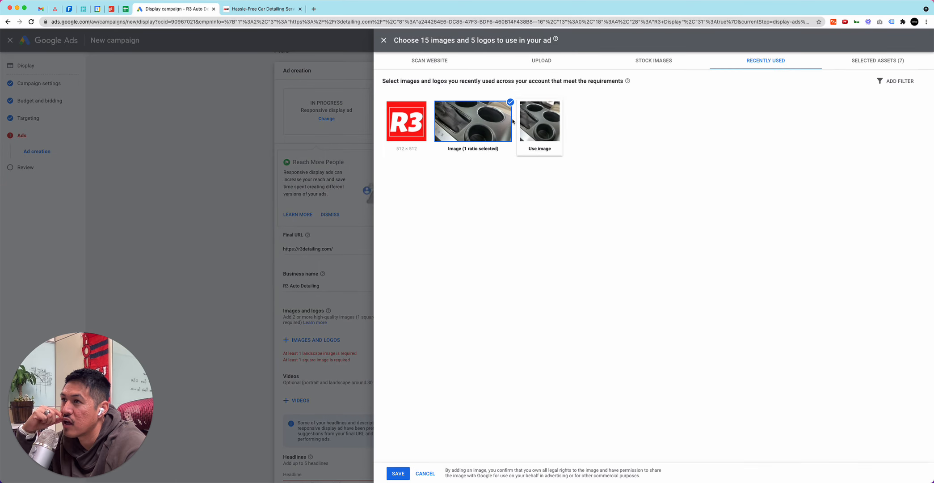
pyautogui.click(400, 474)
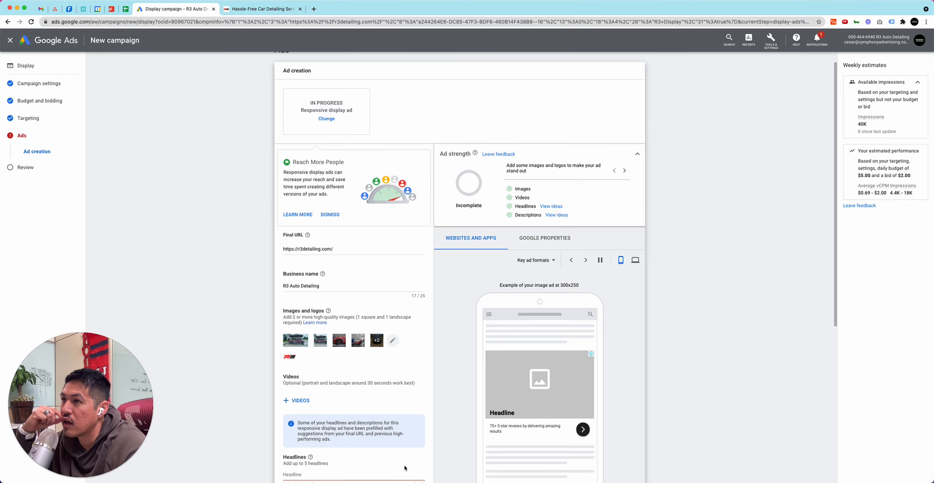
# Add the website heading "Servicing The Houston Area- At Your Home, Apartment or Office Location" as second description and change the first one's review count to 100+
pyautogui.scroll(-2, 477, 297)
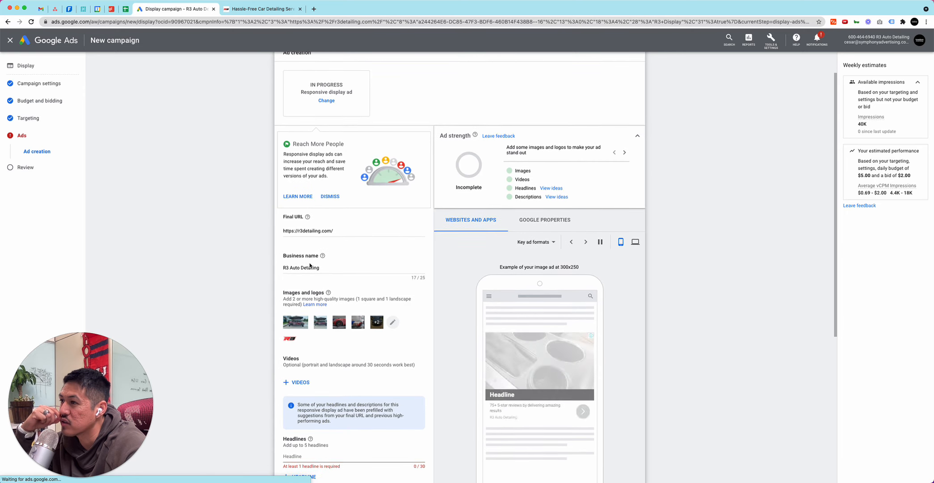
pyautogui.scroll(-5, 318, 267)
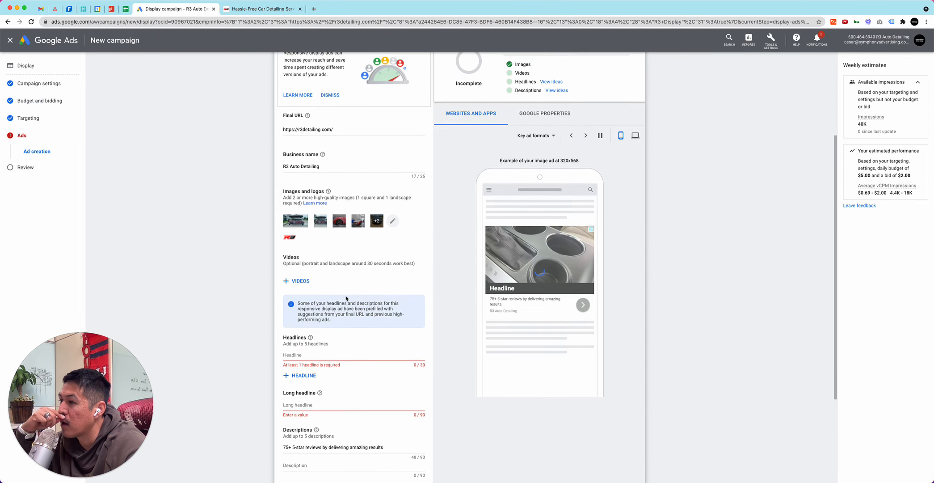
pyautogui.scroll(-1, 333, 308)
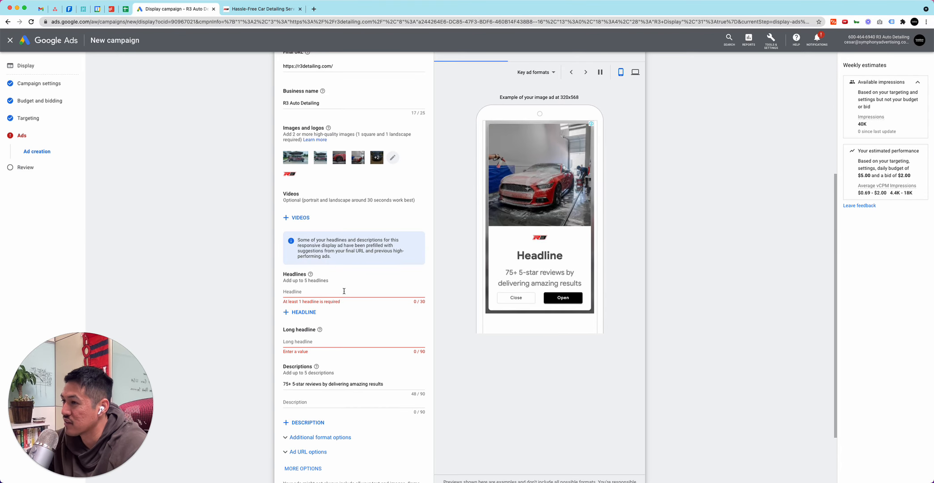
pyautogui.scroll(-2, 349, 279)
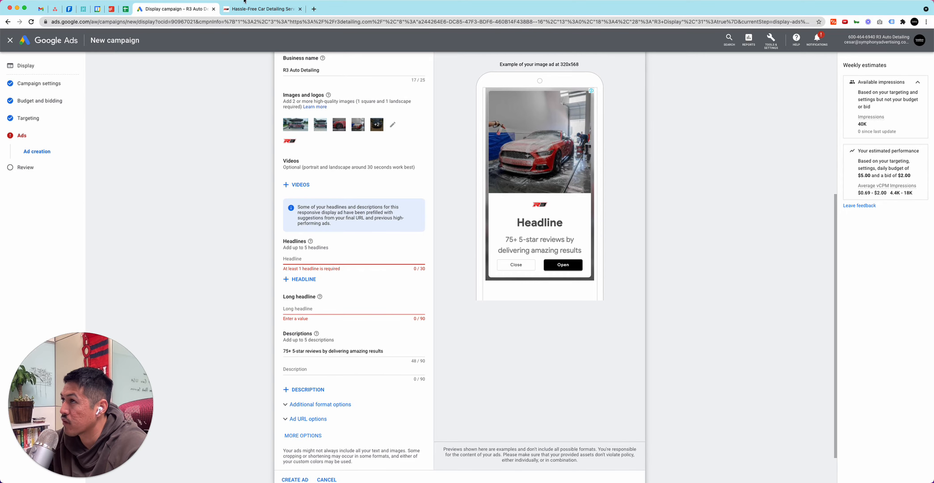
pyautogui.click(254, 10)
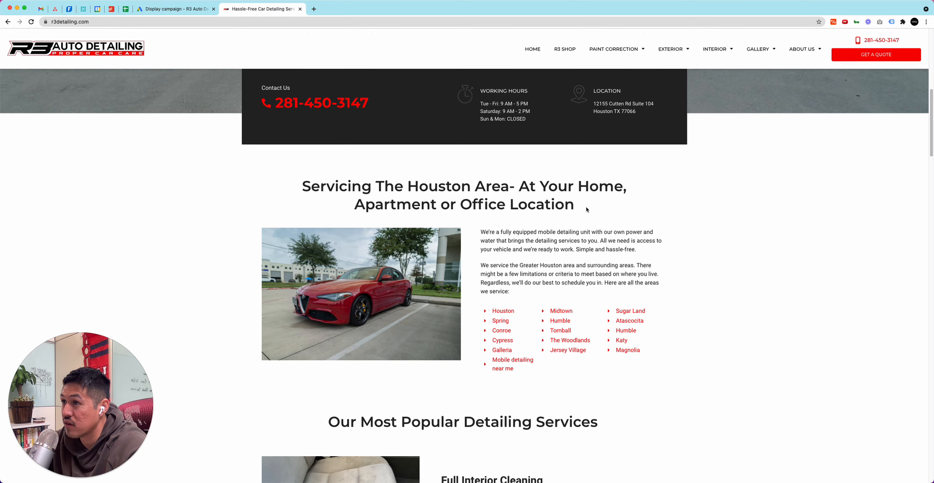
pyautogui.moveTo(586, 209); pyautogui.dragTo(294, 185)
pyautogui.press('super+c')
pyautogui.hotkey('ctrl', 'shift', 'Tab')
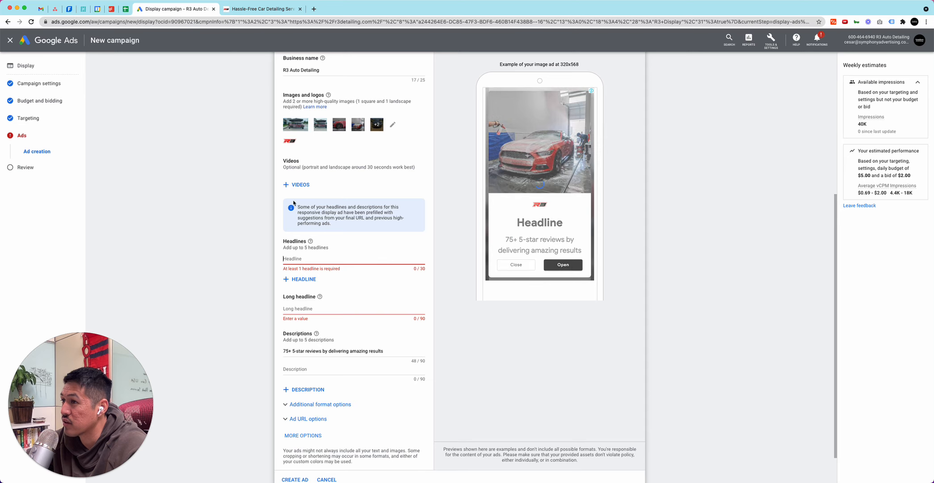
pyautogui.click(319, 368)
pyautogui.press('super+v')
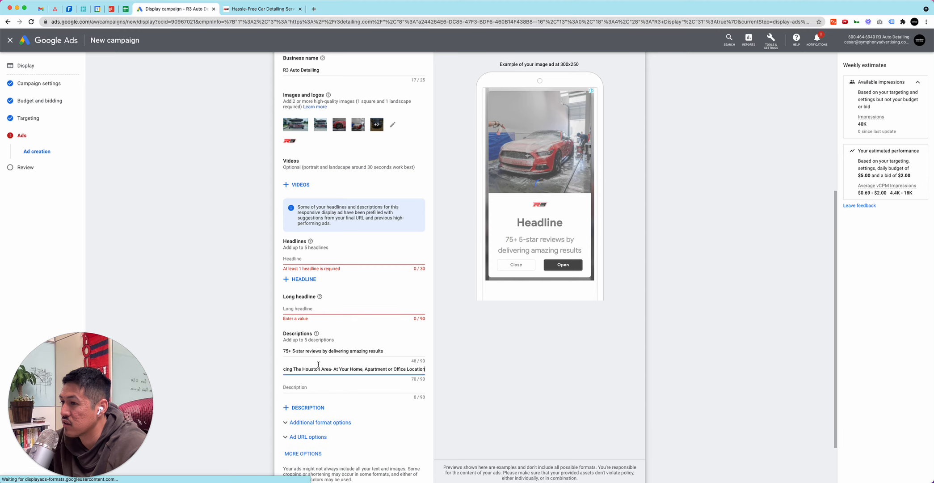
pyautogui.click(286, 350)
pyautogui.write('100')
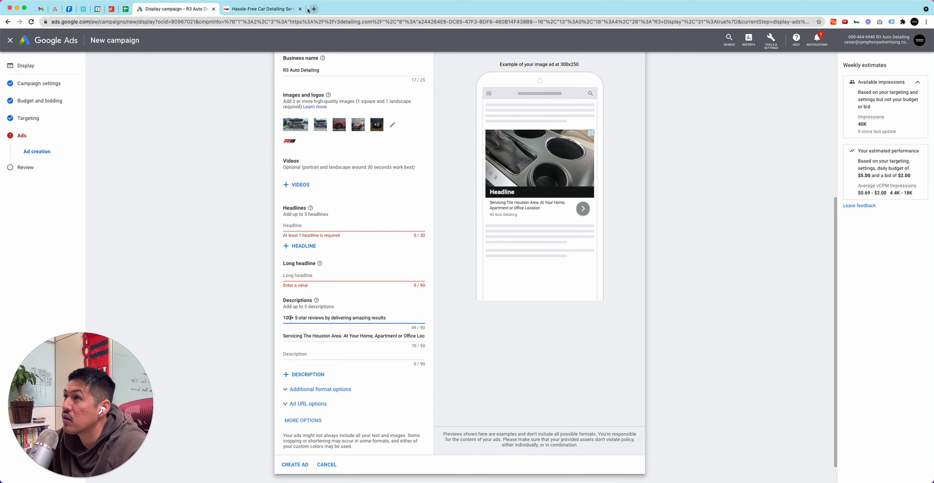
# Try the website's main heading, "Your Paint Correction and Ceramic Coating Specialists in Houston", as the first headline, and clear it again
pyautogui.click(272, 9)
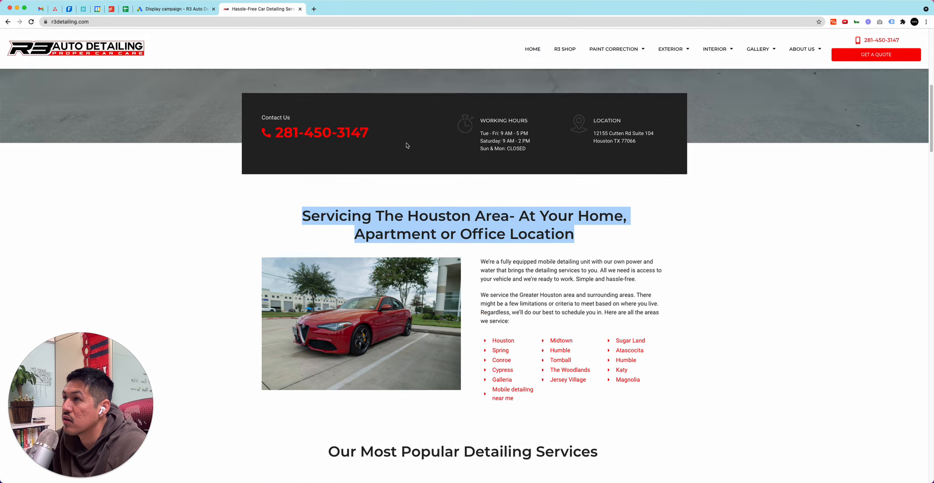
pyautogui.scroll(10, 467, 241)
pyautogui.moveTo(538, 218); pyautogui.dragTo(152, 182)
pyautogui.press('super+c')
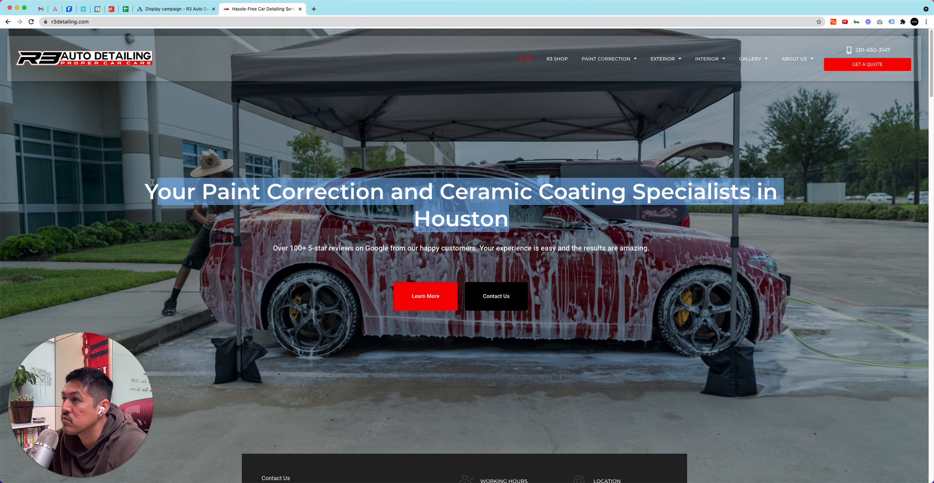
pyautogui.click(157, 9)
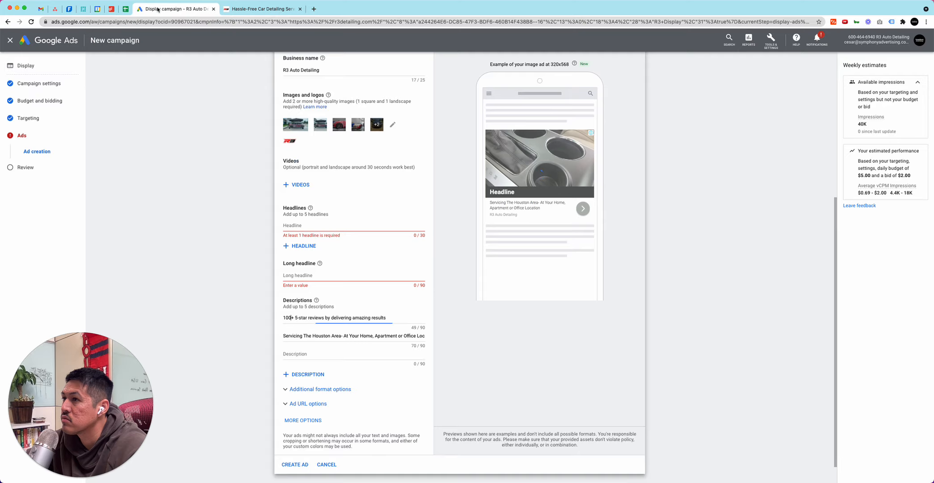
pyautogui.click(331, 226)
pyautogui.press('super+v')
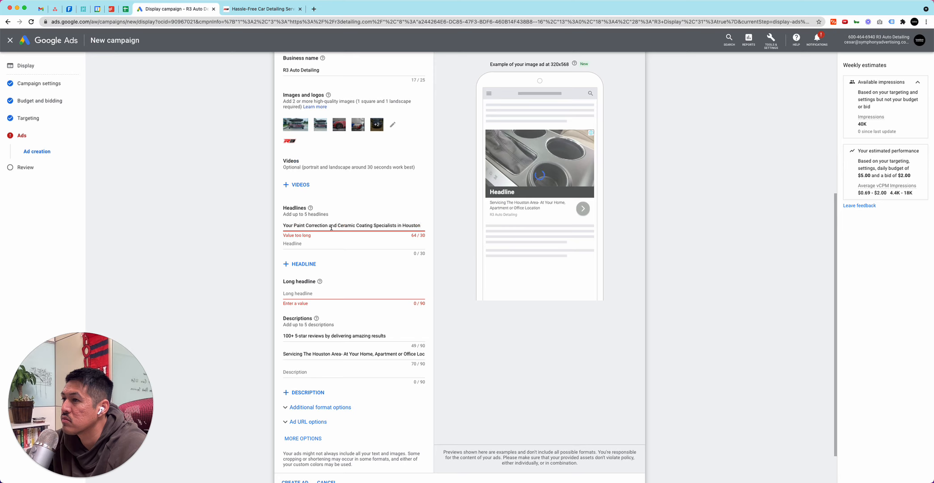
pyautogui.press('super+a')
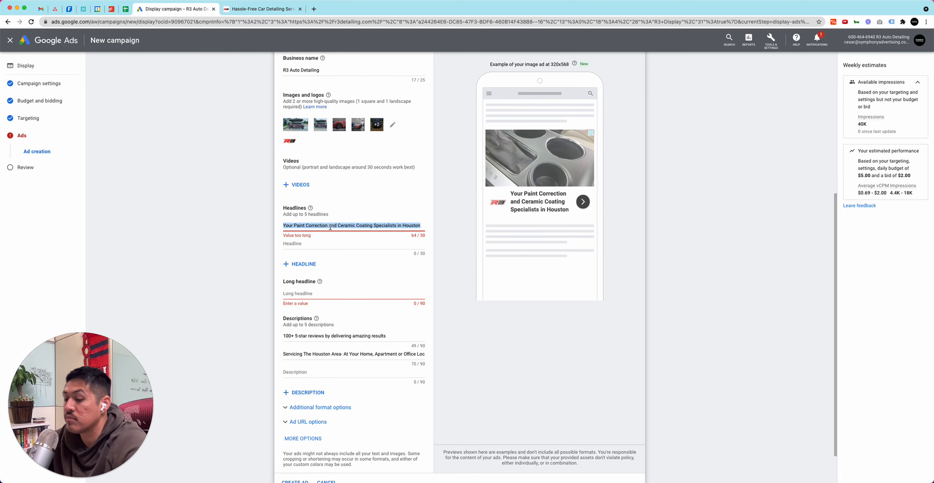
pyautogui.press('BackSpace')
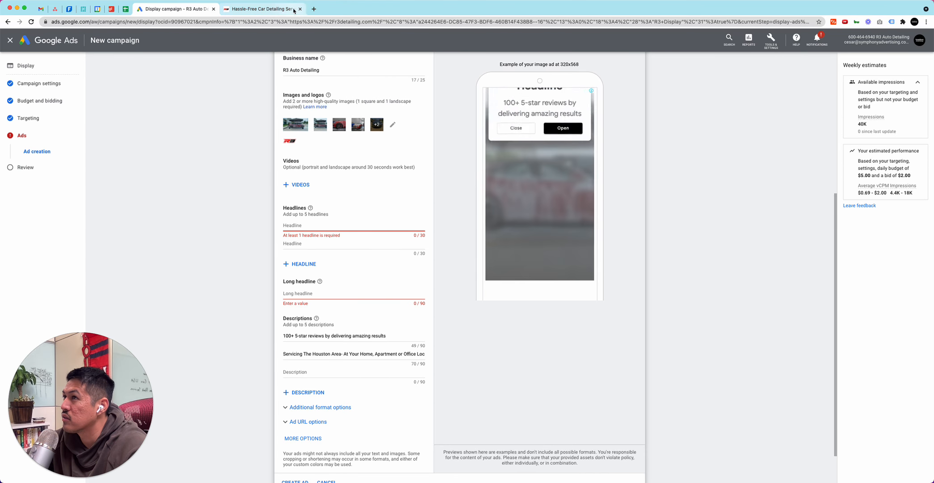
# Search Google for r3 auto detailing and look over the business's search ad and listing for headline ideas
pyautogui.click(314, 9)
pyautogui.write('r3')
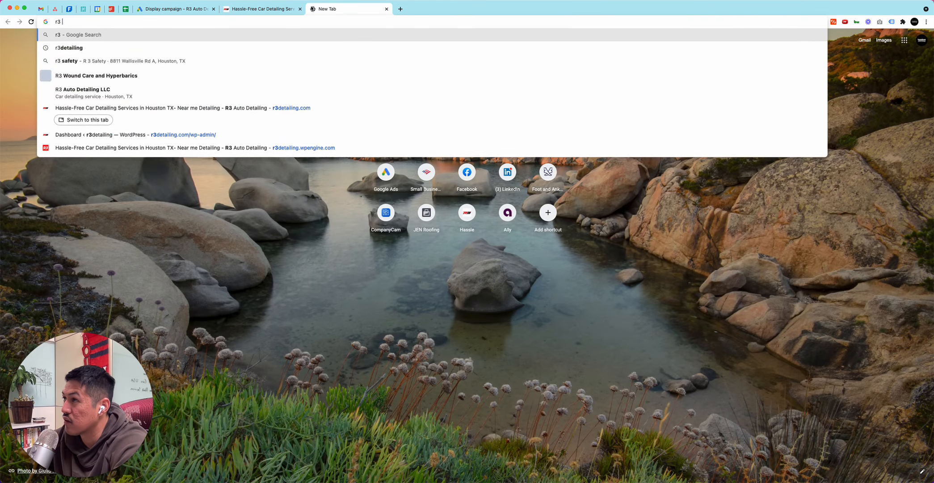
pyautogui.write(' auto detailing')
pyautogui.press('Return')
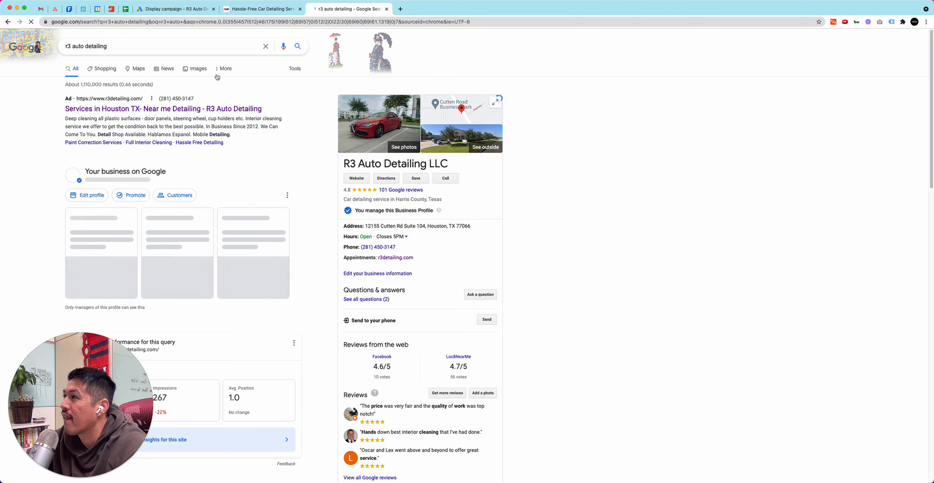
pyautogui.scroll(-1, 263, 102)
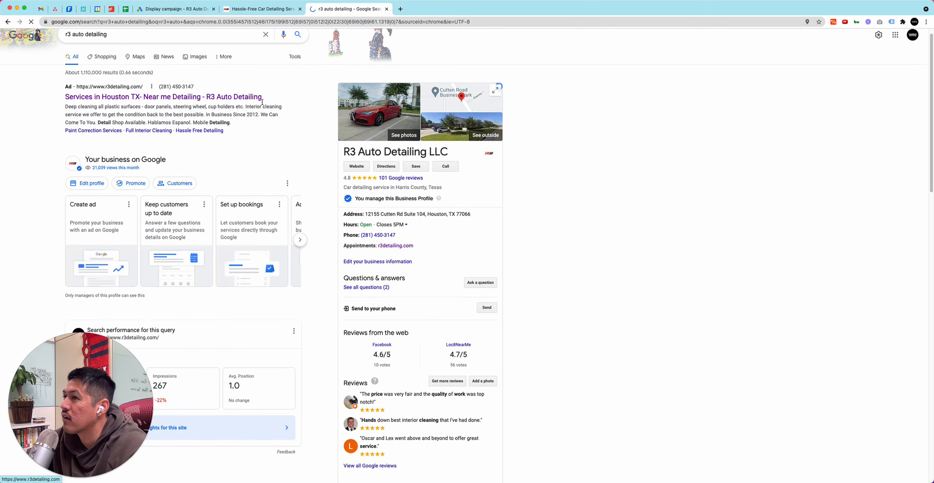
pyautogui.click(243, 10)
# Return to the Google Ads ad form and enter R3 Auto Detailing as the first headline
pyautogui.click(173, 9)
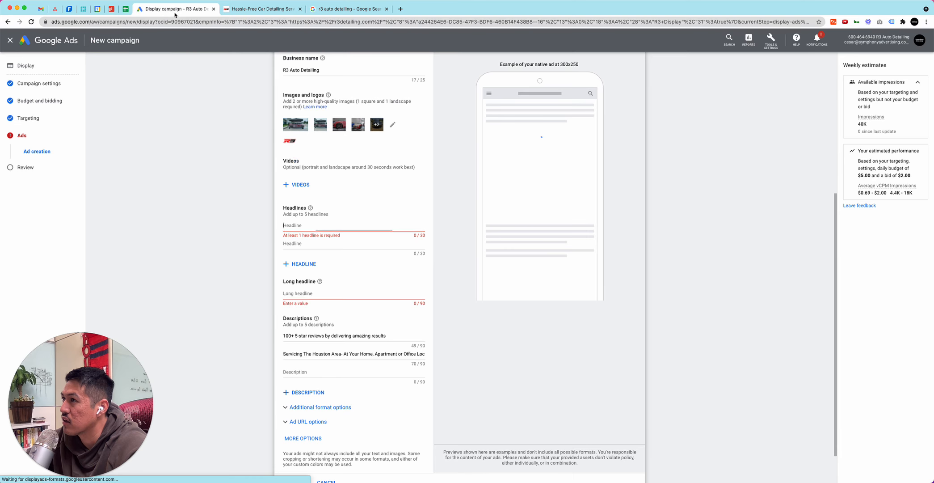
pyautogui.write('R3')
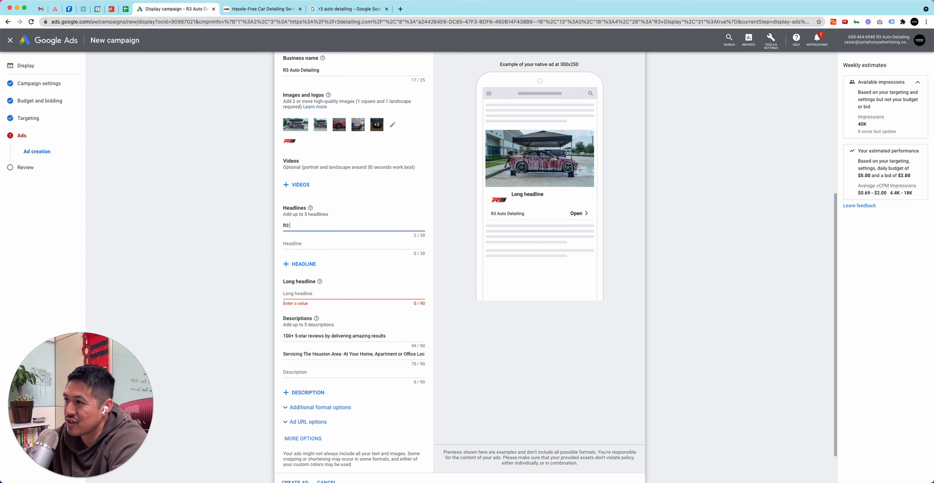
pyautogui.write(' Auto De')
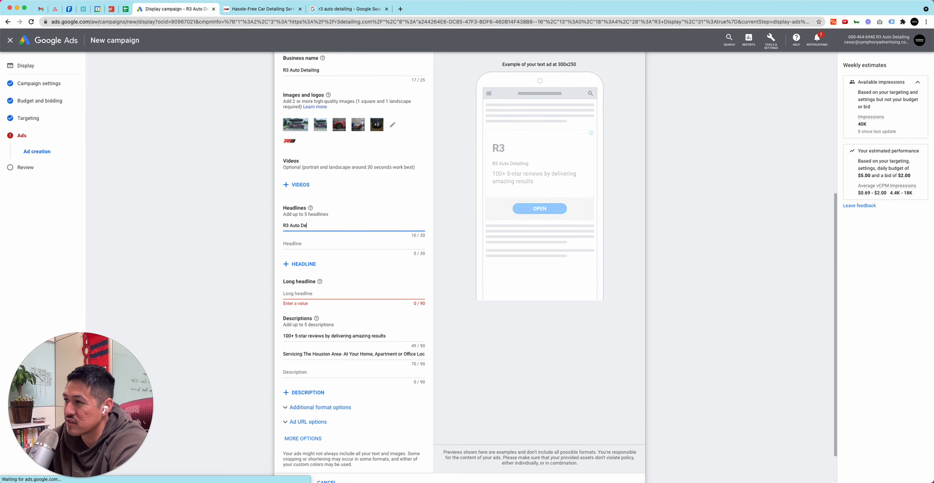
pyautogui.write('tailing')
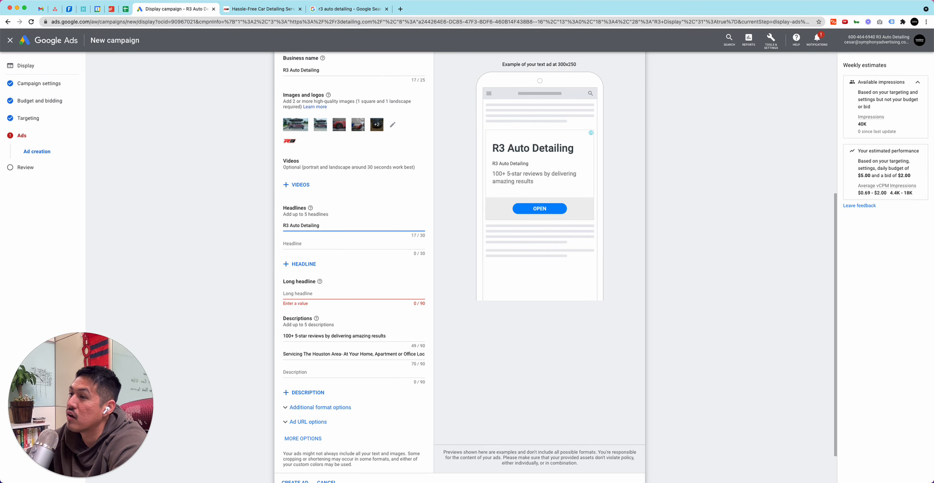
pyautogui.write(' - Houston')
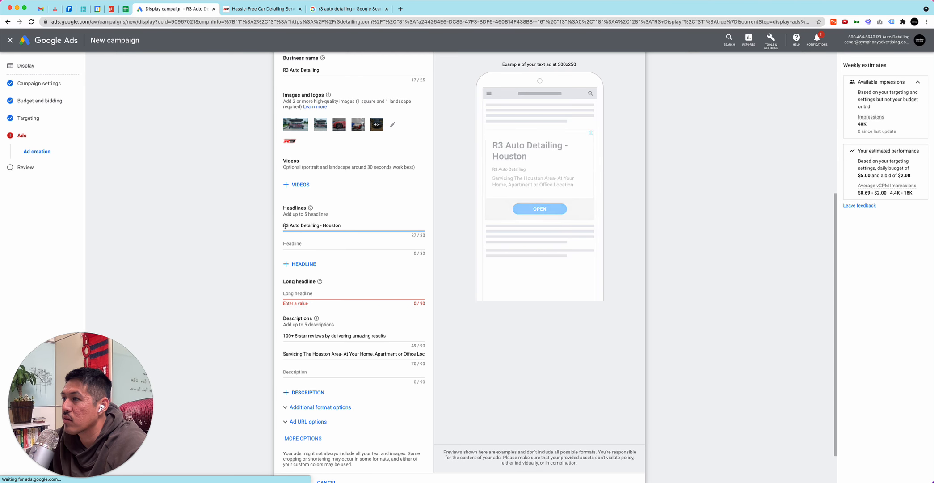
pyautogui.tripleClick(341, 224)
pyautogui.click(340, 225)
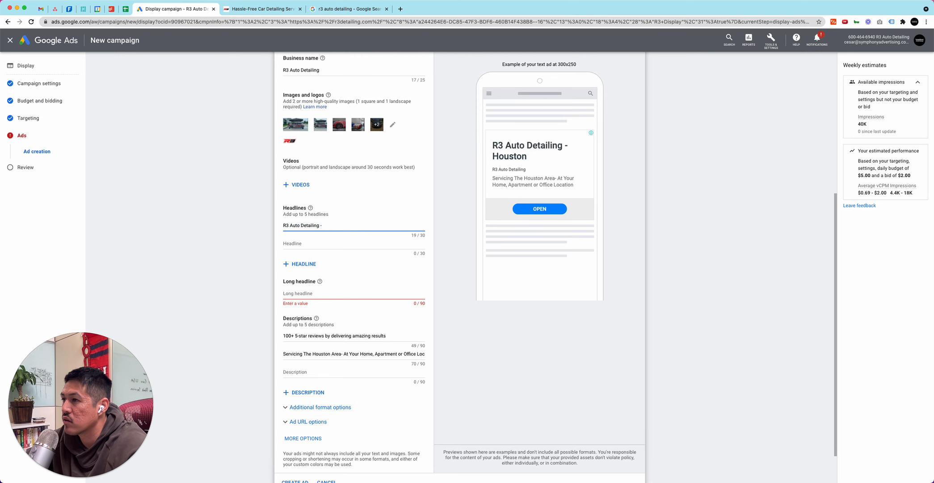
pyautogui.press('BackSpace')
pyautogui.press('BackSpace')
# Enter Houston Detail Shop as the second headline of the responsive display ad
pyautogui.press('Tab')
pyautogui.write('H')
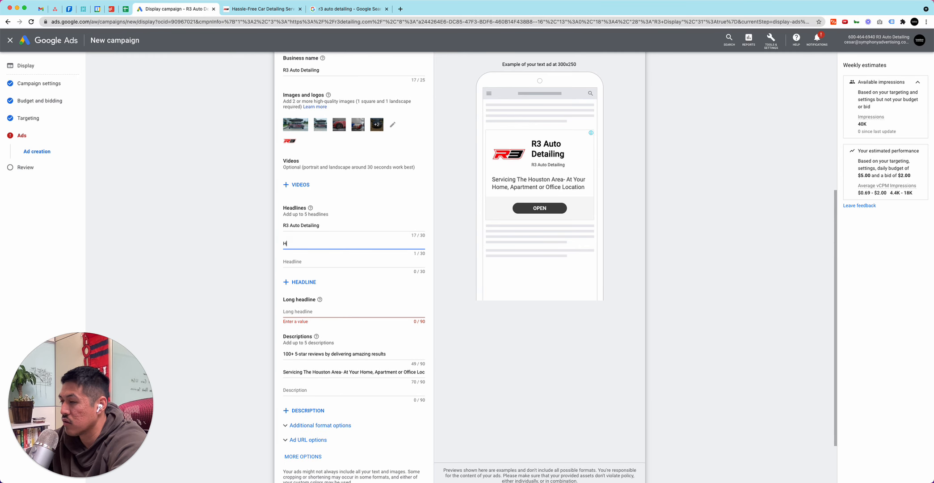
pyautogui.write('ouston Detail Shop')
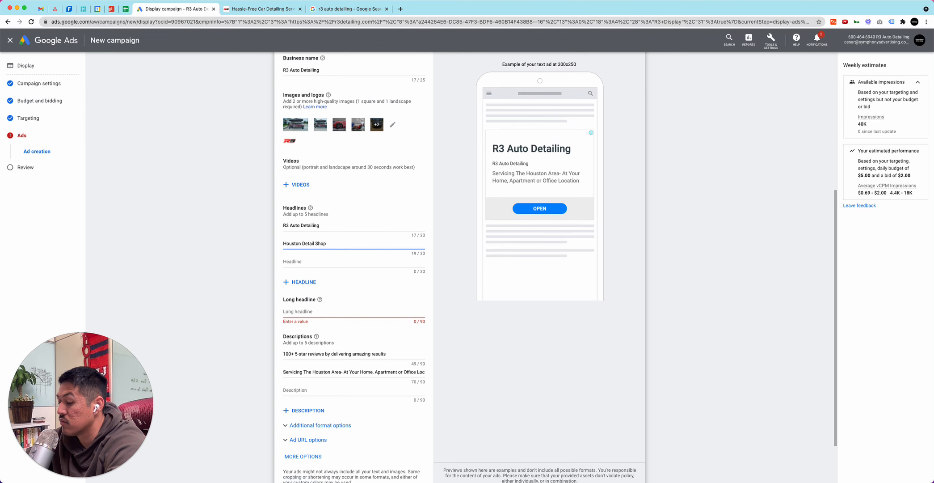
# Extend the second headline to "Houston Detail Shop & Mobile" and enter "We Can Come To You" as the third headline
pyautogui.write('& Mobile')
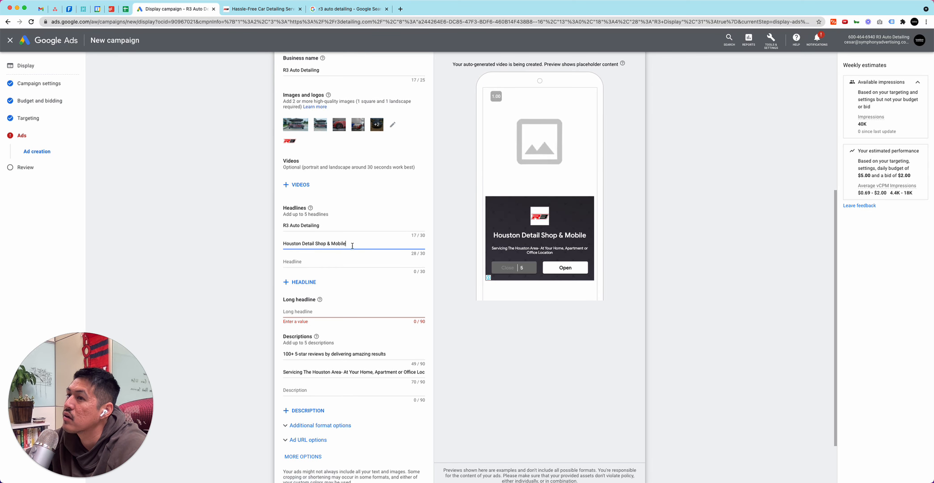
pyautogui.click(340, 262)
pyautogui.write('We Can Come To You')
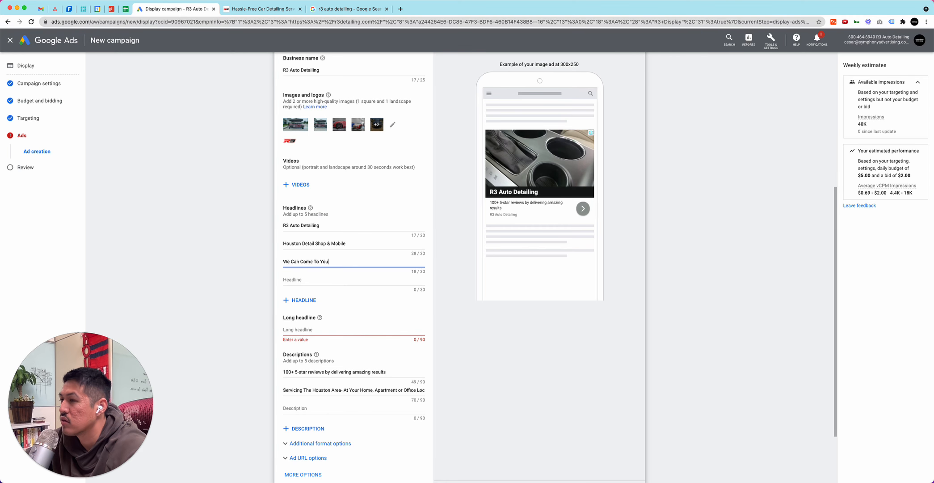
# Look through the service area and popular detailing services on the R3 Auto Detailing website, and return to the Google Ads ad form
pyautogui.click(285, 14)
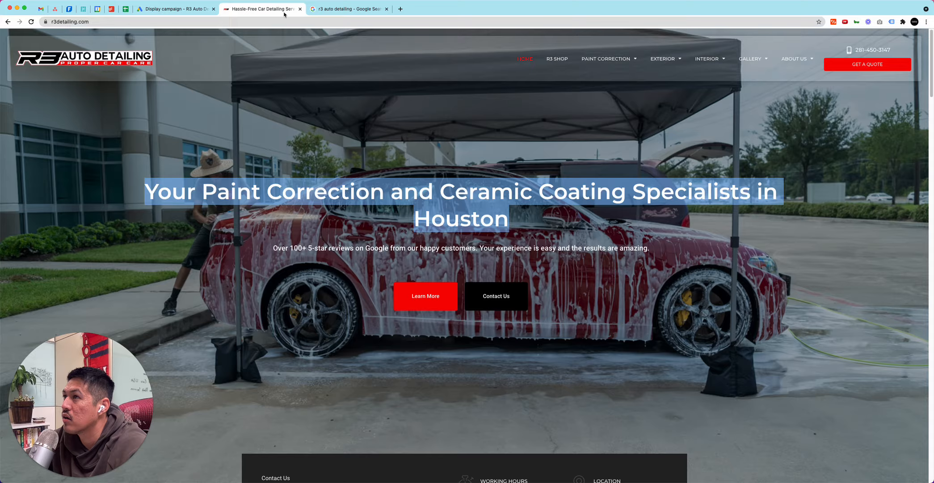
pyautogui.scroll(-10, 515, 178)
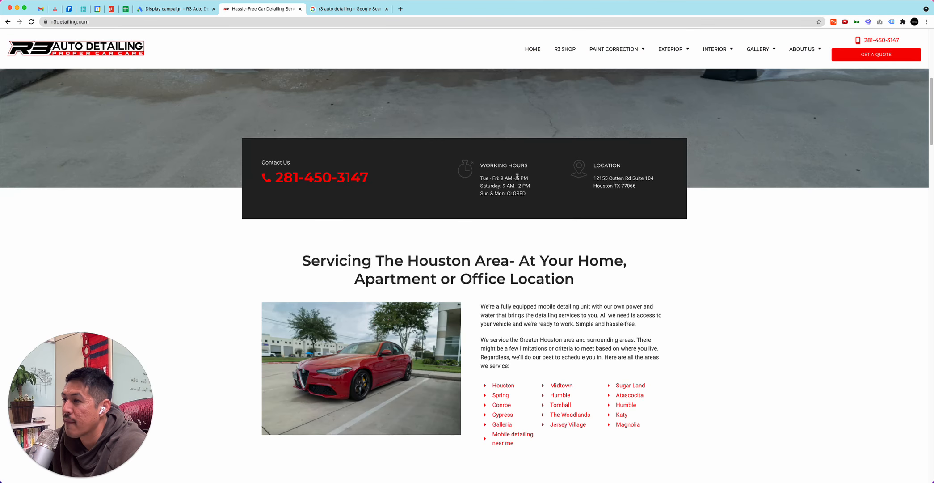
pyautogui.scroll(-6, 519, 173)
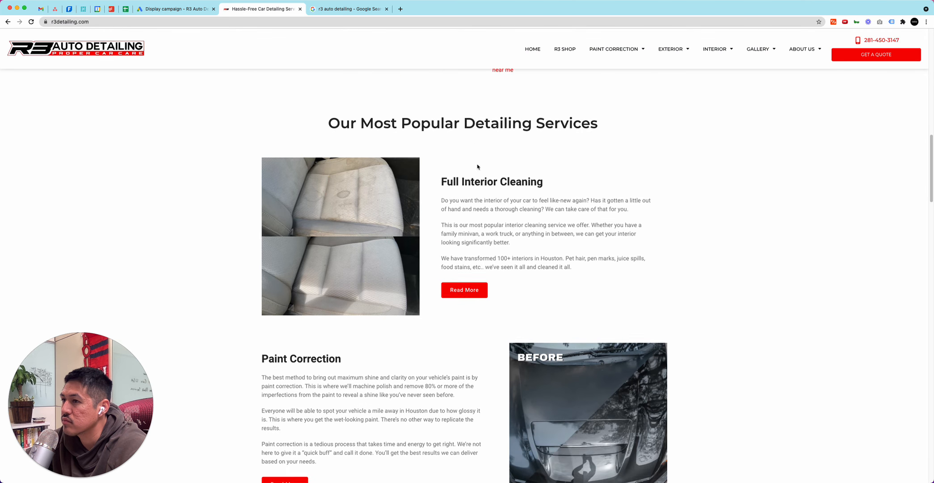
pyautogui.click(161, 9)
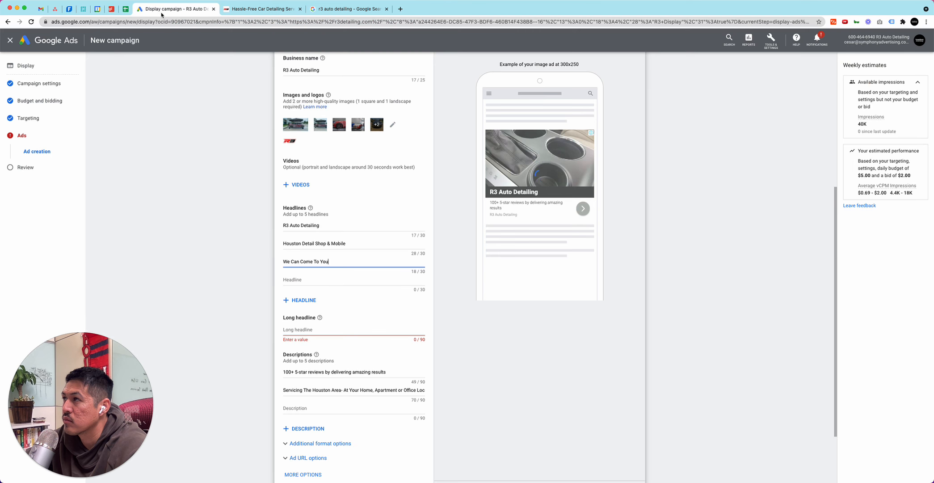
# Change the second headline to "Houston Detailing Near You"
pyautogui.click(312, 279)
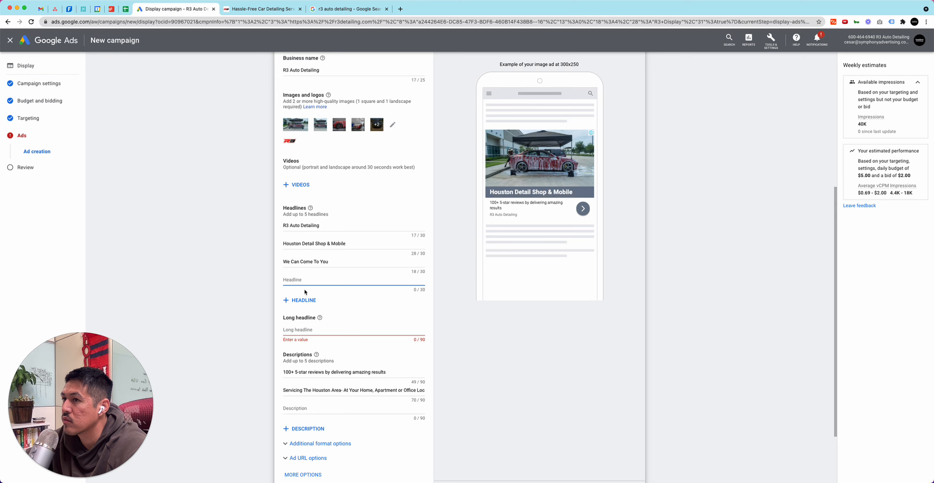
pyautogui.click(315, 245)
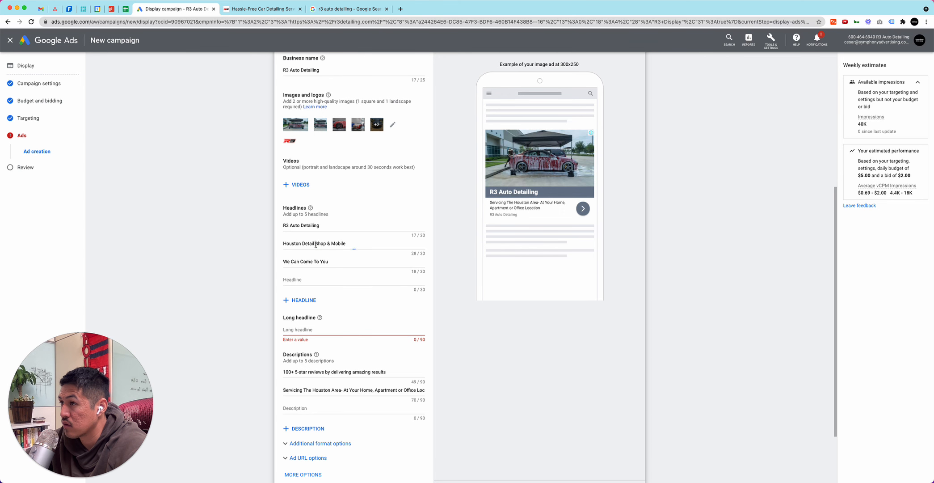
pyautogui.write('i')
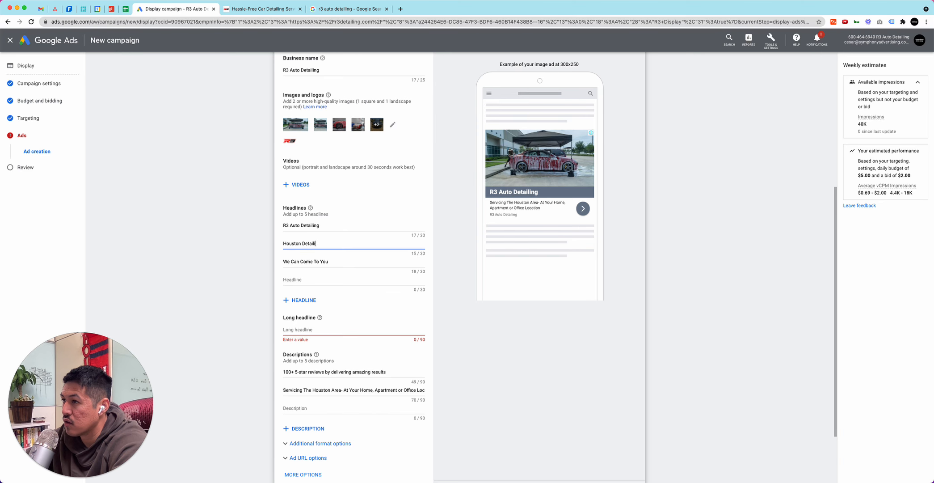
pyautogui.write('ng Nea')
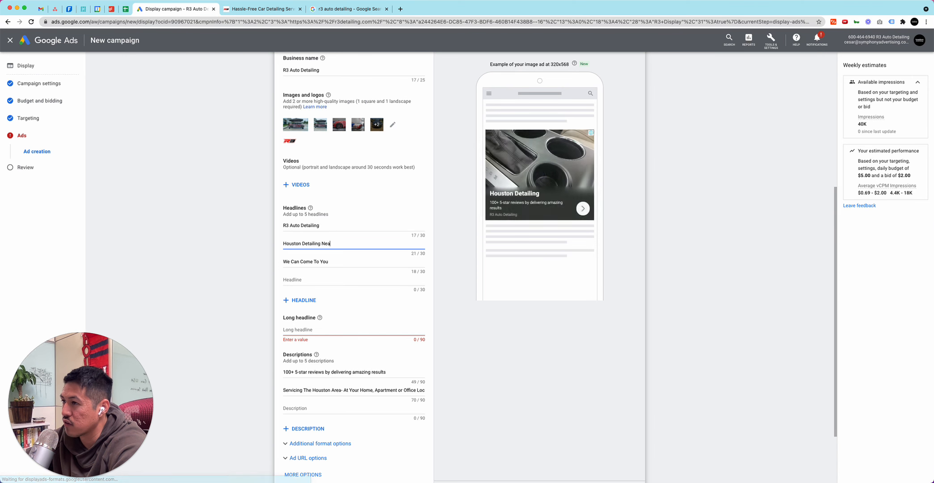
pyautogui.write('r You')
# Enter "Mobile Detailing Services" as the fourth headline of the responsive display ad
pyautogui.click(355, 281)
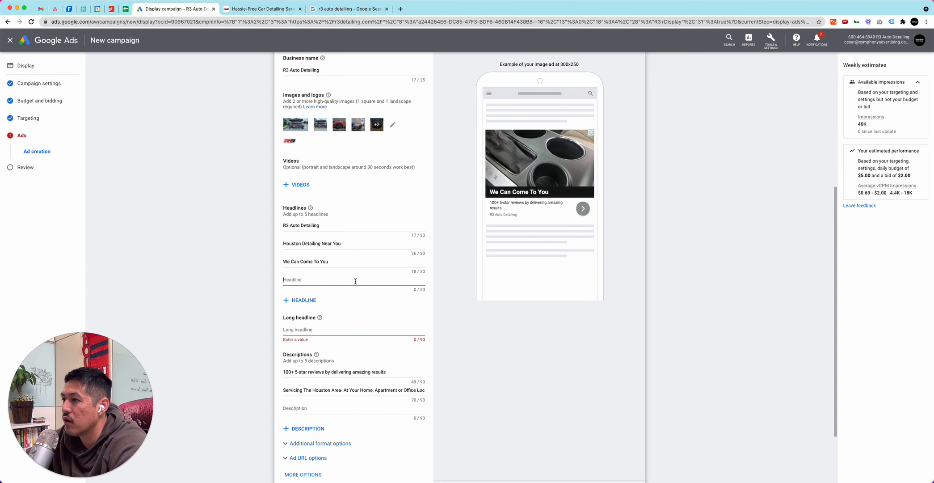
pyautogui.write('Mobvil')
pyautogui.write(' De')
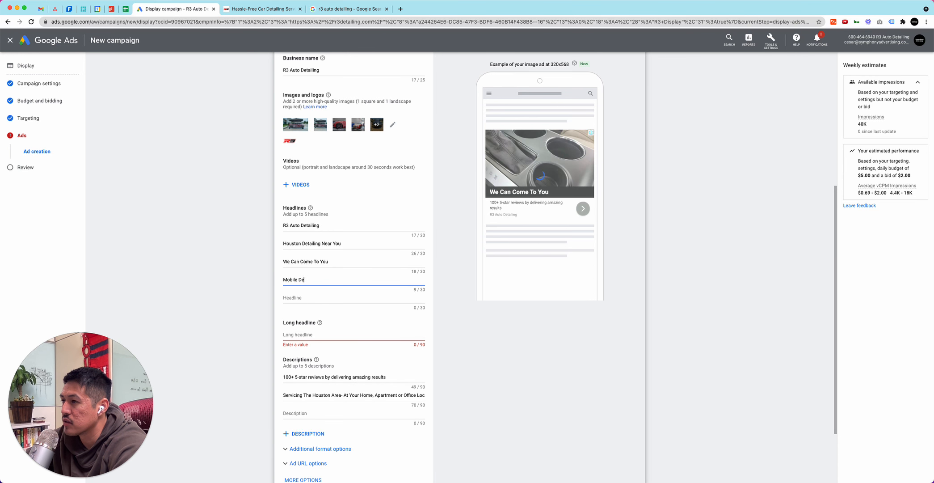
pyautogui.press('BackSpace')
pyautogui.press('BackSpace')
pyautogui.press('BackSpace')
pyautogui.press('BackSpace')
pyautogui.press('BackSpace')
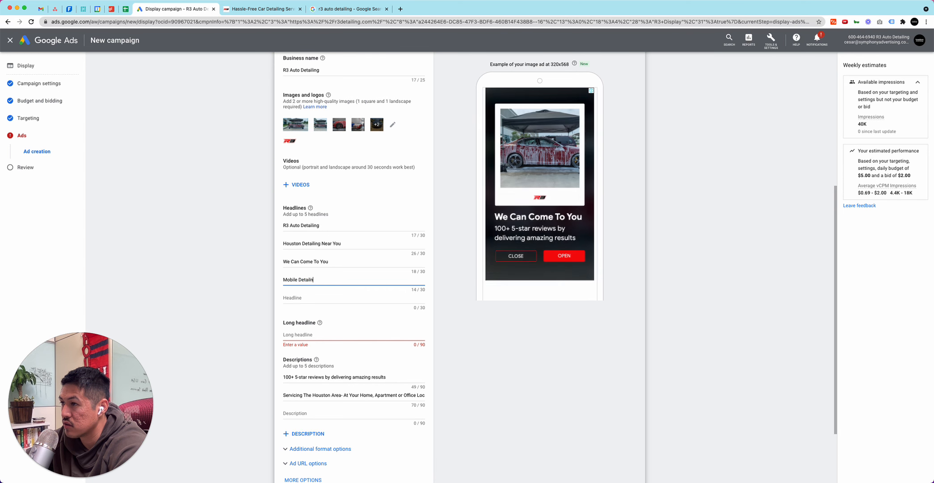
pyautogui.write('l')
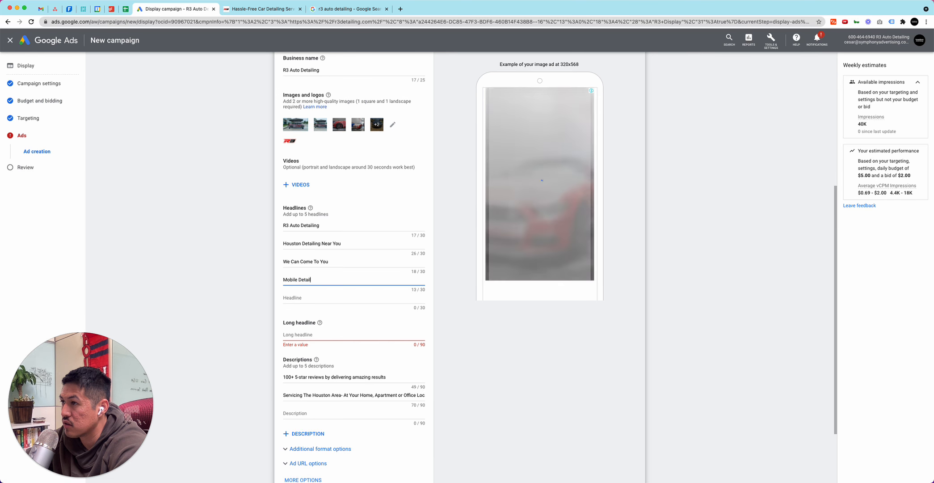
pyautogui.write('ing Services')
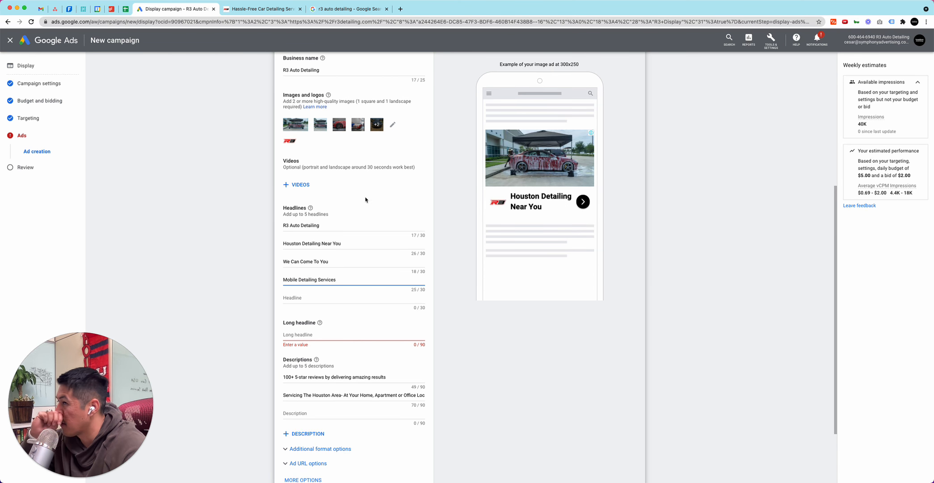
# Copy the website heading "Servicing The Houston Area- At Your Home, Apartment or Office Location" into the ad's long headline in Google Ads
pyautogui.click(274, 9)
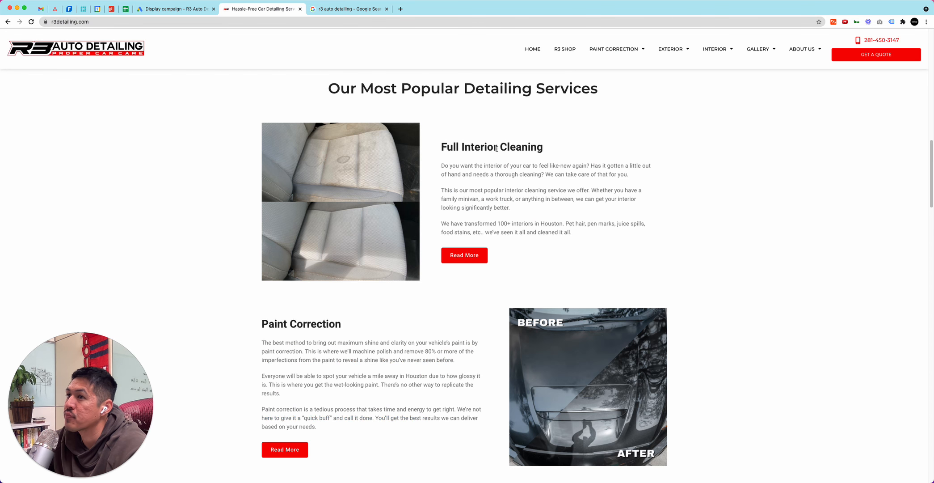
pyautogui.scroll(7, 486, 152)
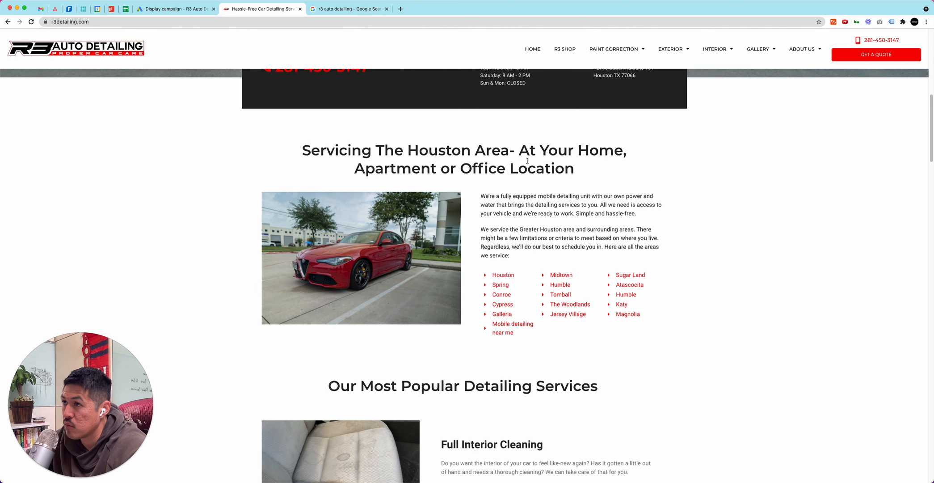
pyautogui.moveTo(575, 169); pyautogui.dragTo(600, 169)
pyautogui.press('cmd+c')
pyautogui.click(309, 153)
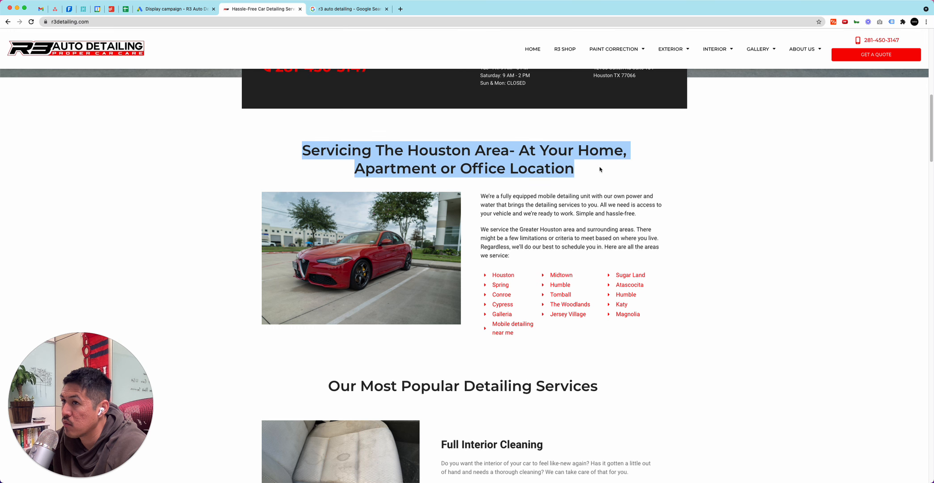
pyautogui.click(333, 9)
pyautogui.click(188, 9)
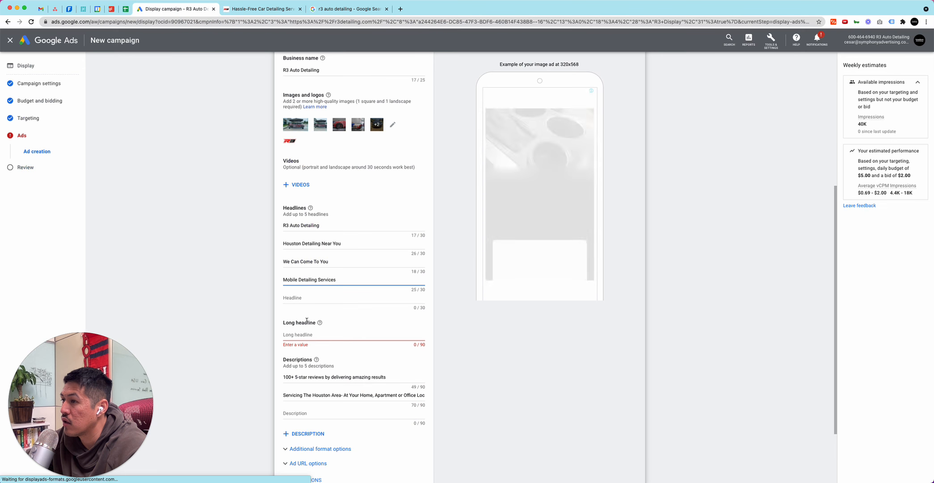
pyautogui.click(323, 335)
pyautogui.press('cmd+v')
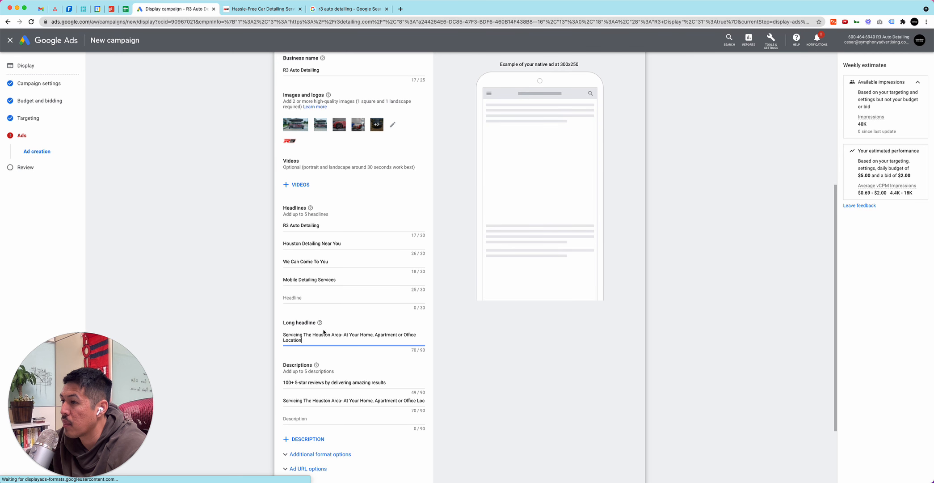
pyautogui.click(303, 334)
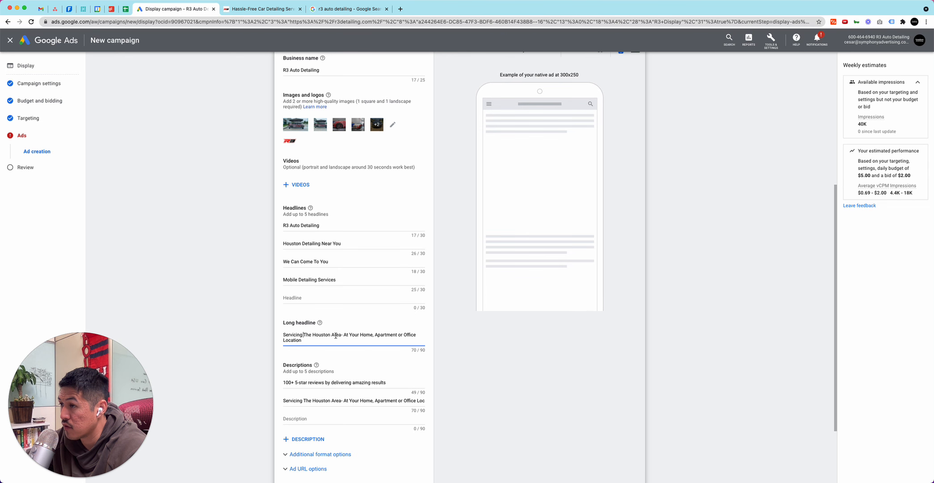
pyautogui.press('BackSpace')
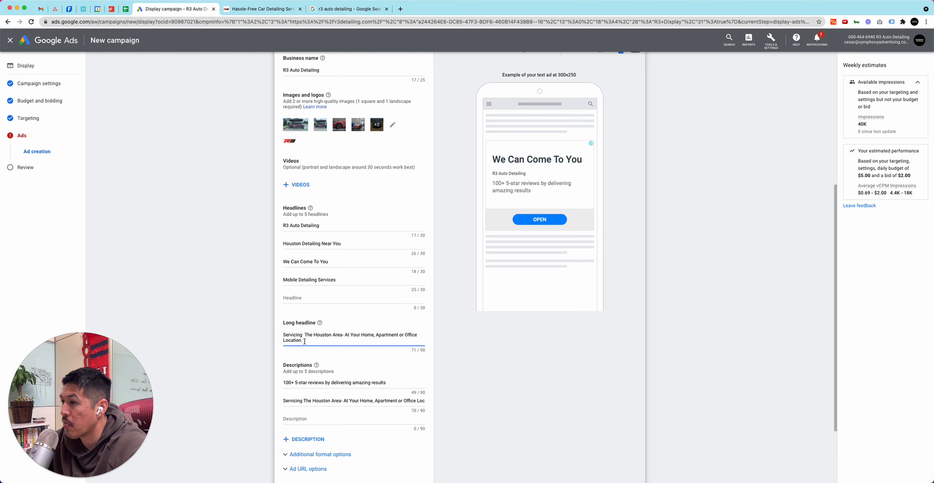
pyautogui.press('BackSpace')
# Check the ad strength section and view its ideas for headlines and descriptions
pyautogui.scroll(-4, 331, 358)
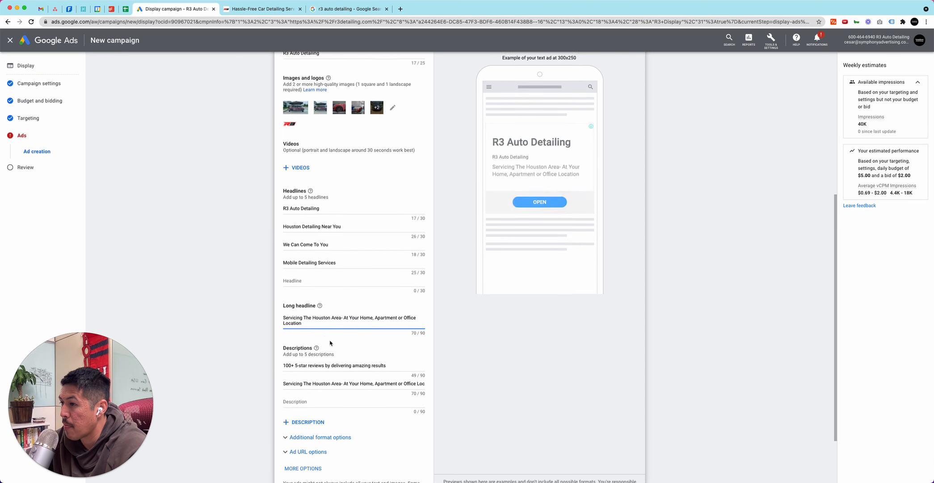
pyautogui.scroll(10, 375, 257)
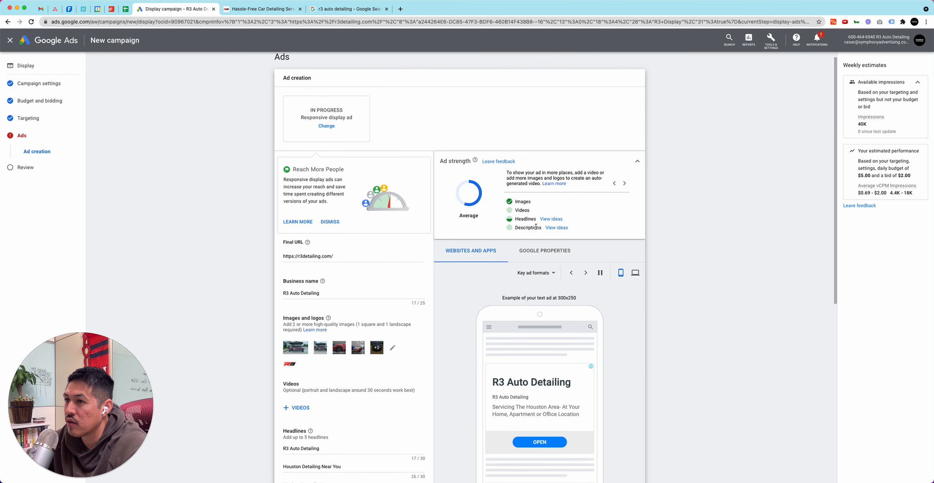
pyautogui.click(553, 220)
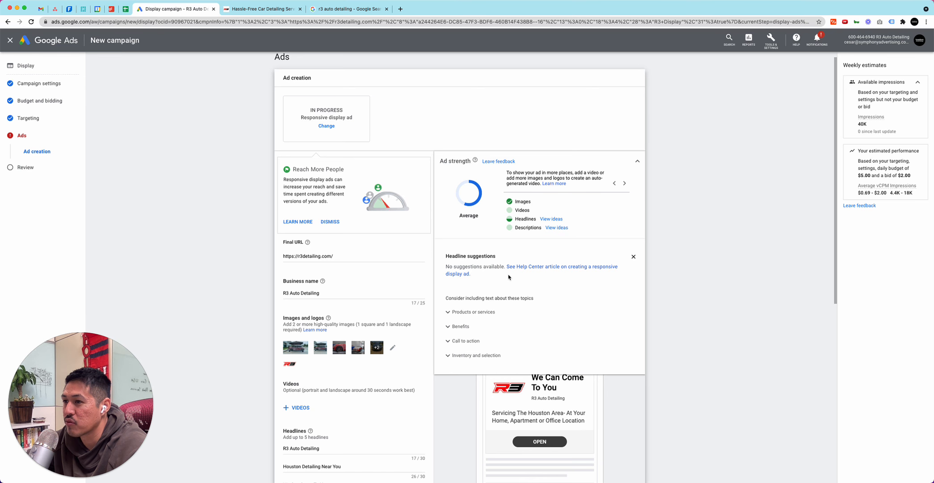
pyautogui.click(556, 227)
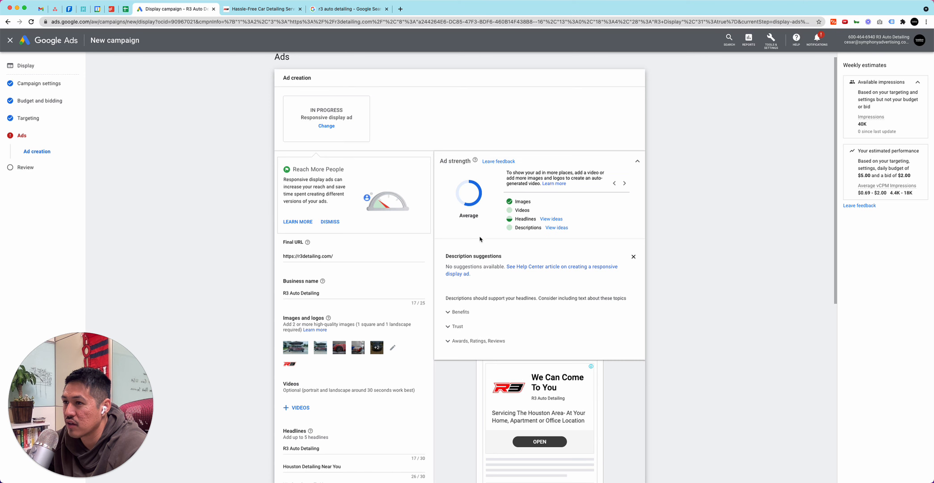
# Create the responsive display ad and continue to the campaign review
pyautogui.scroll(-10, 370, 264)
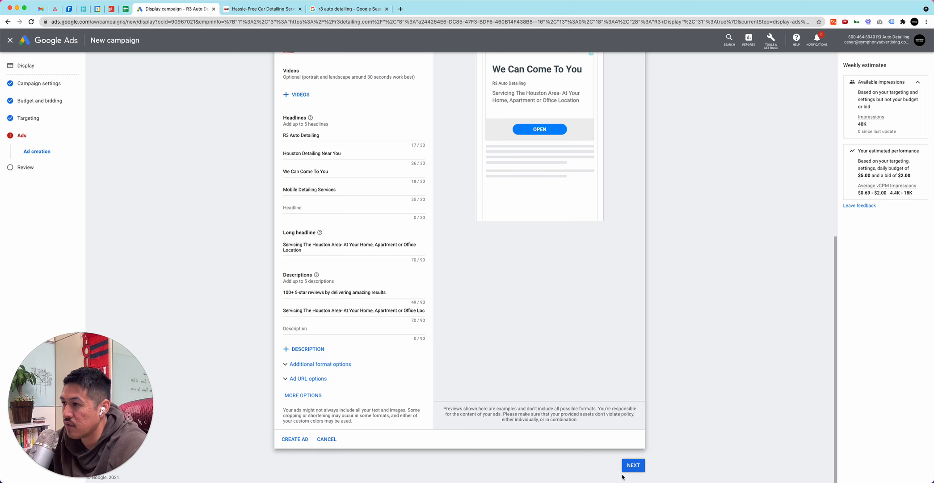
pyautogui.click(302, 440)
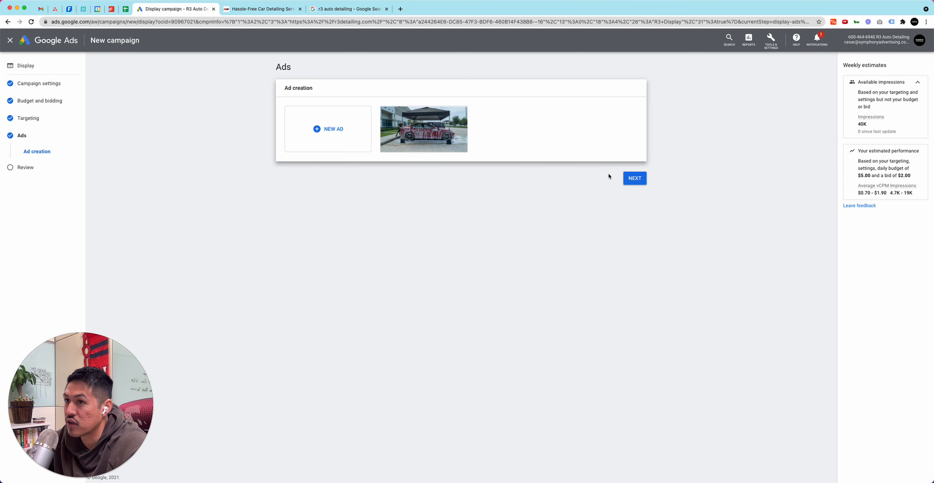
pyautogui.click(643, 181)
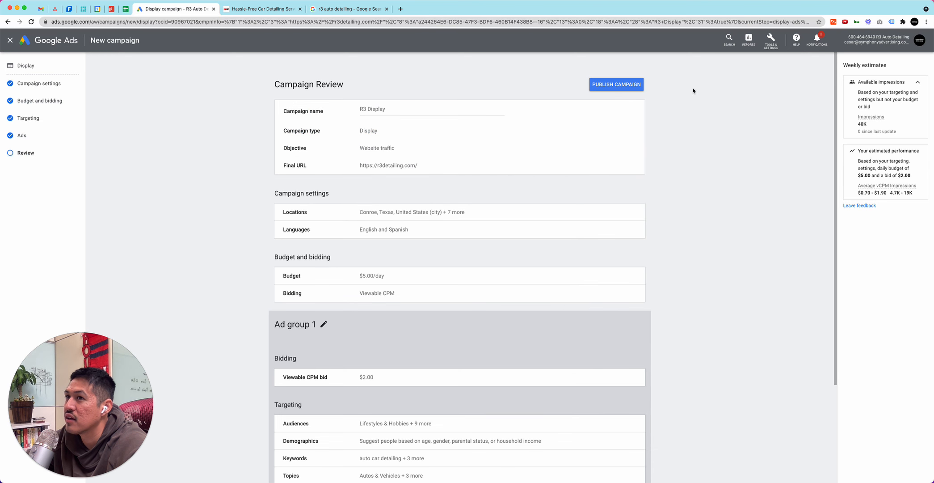
# Look over the settings, budget, targeting and ad in the campaign review, and publish the R3 Display campaign
pyautogui.scroll(-2, 378, 143)
pyautogui.scroll(-1, 417, 223)
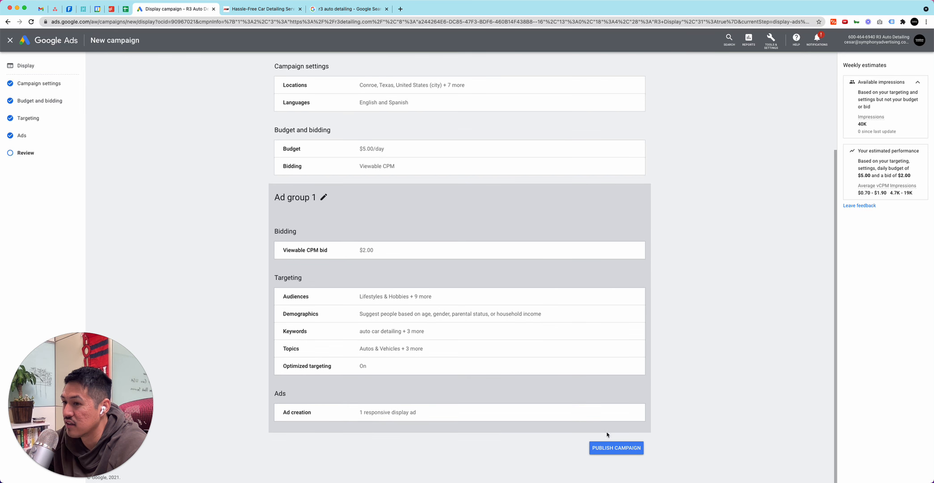
pyautogui.click(613, 449)
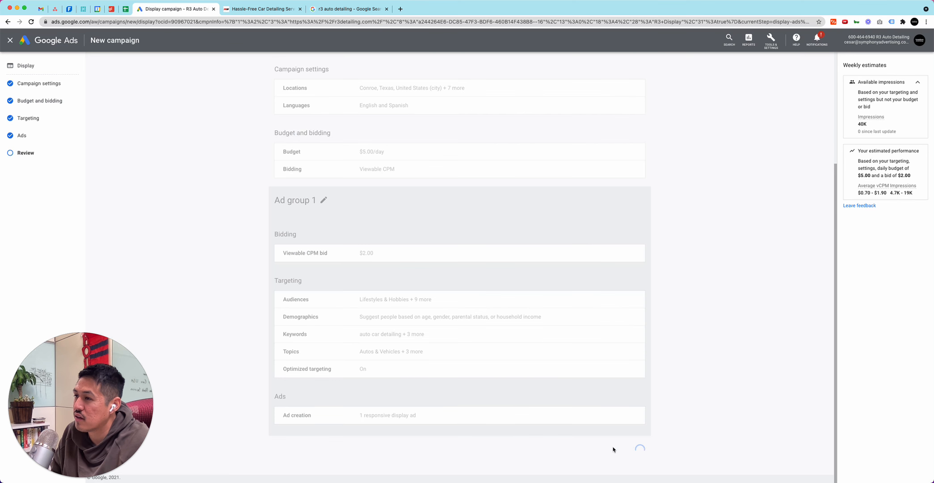